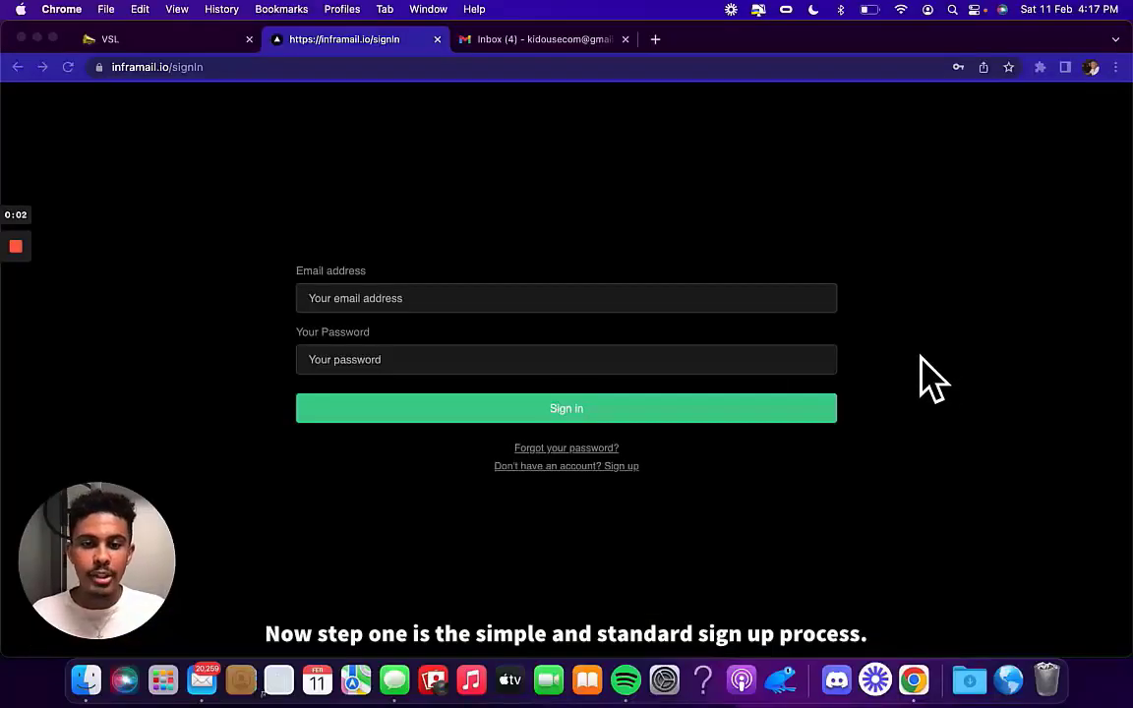
# - Sign up for a new Inframail account with the Gmail address and a password
pyautogui.click(570, 467)
pyautogui.click(522, 309)
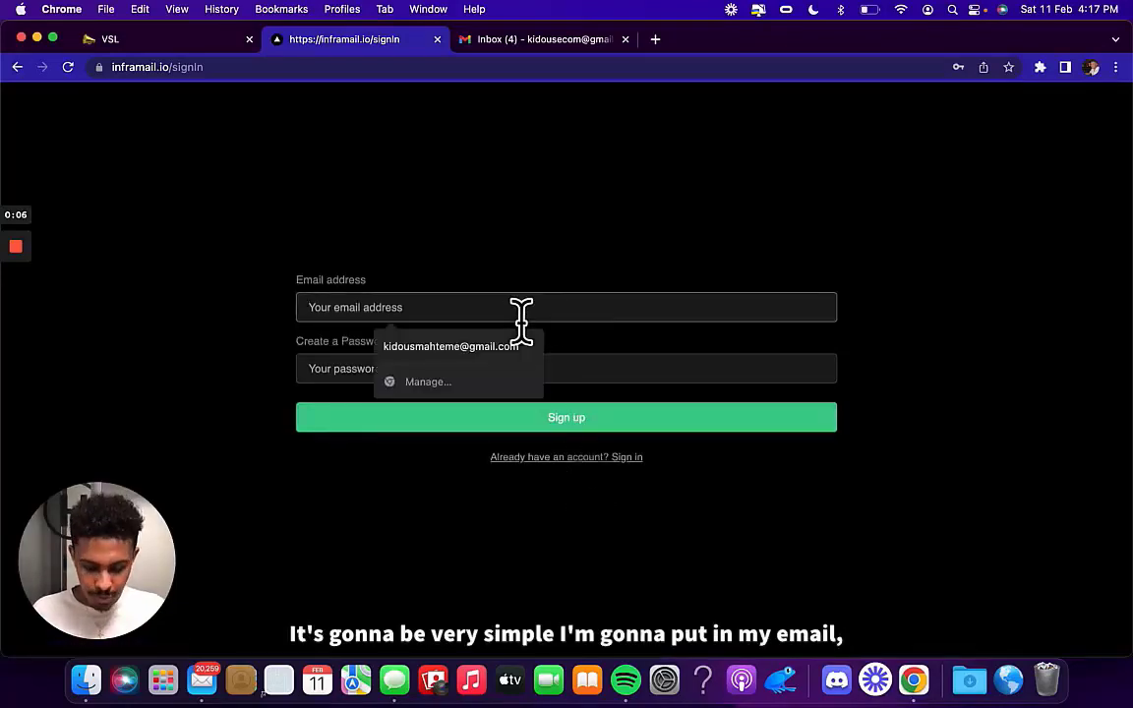
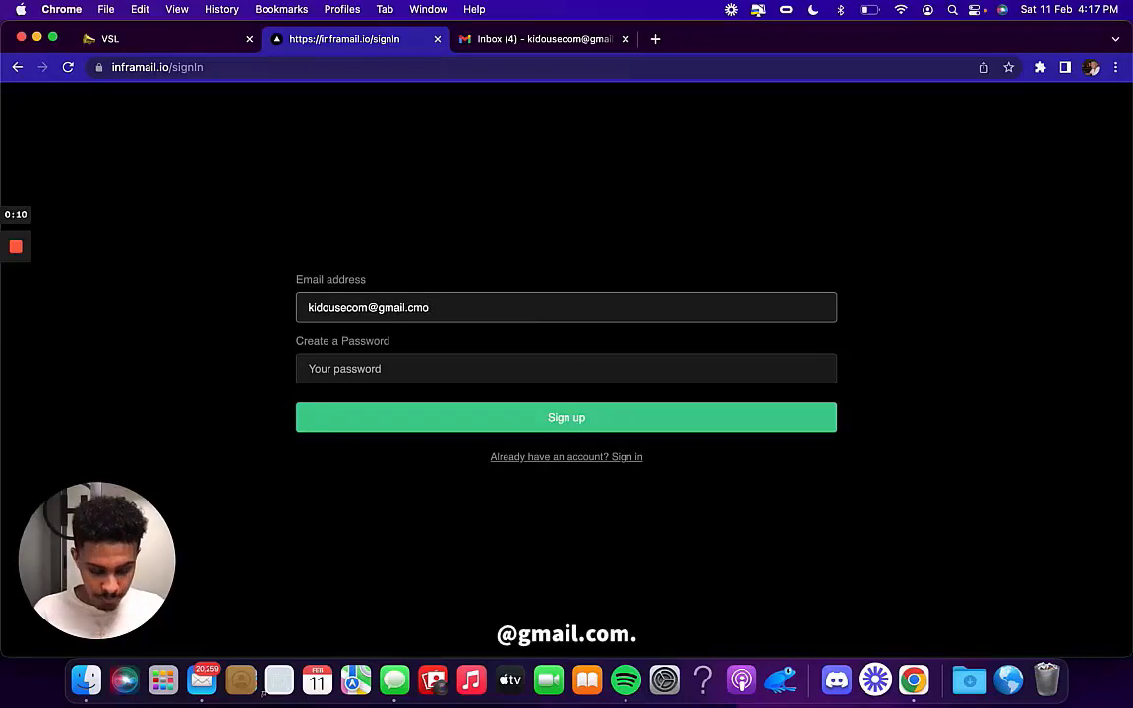
pyautogui.press('Tab')
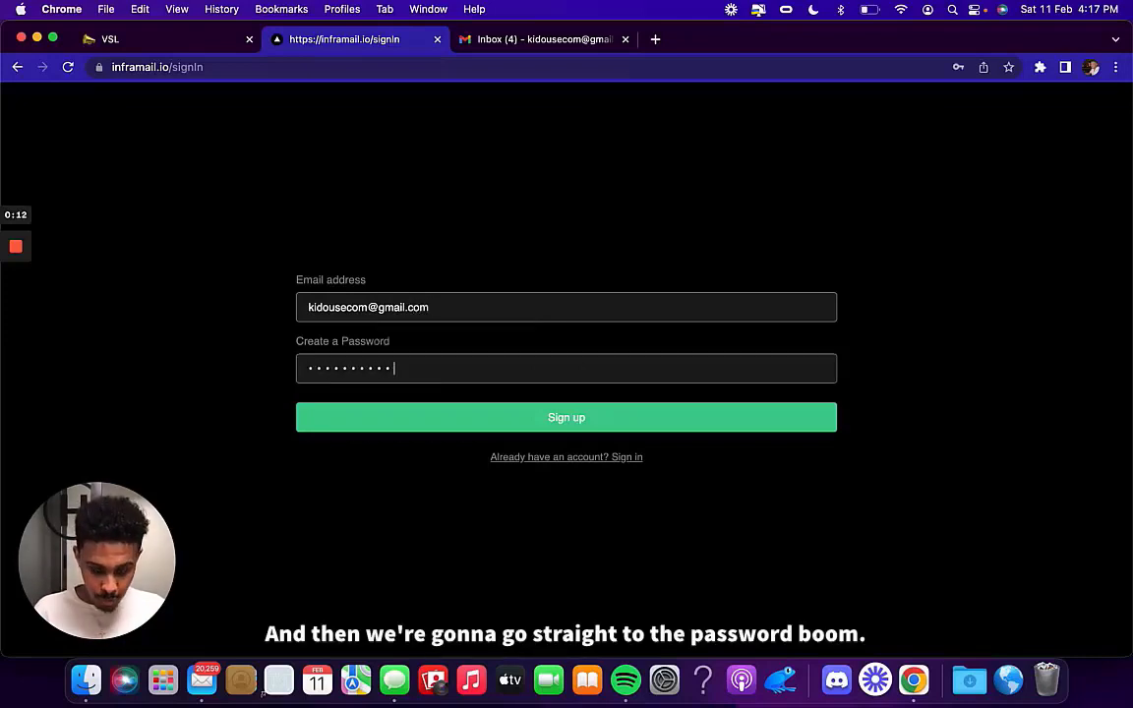
pyautogui.click(602, 417)
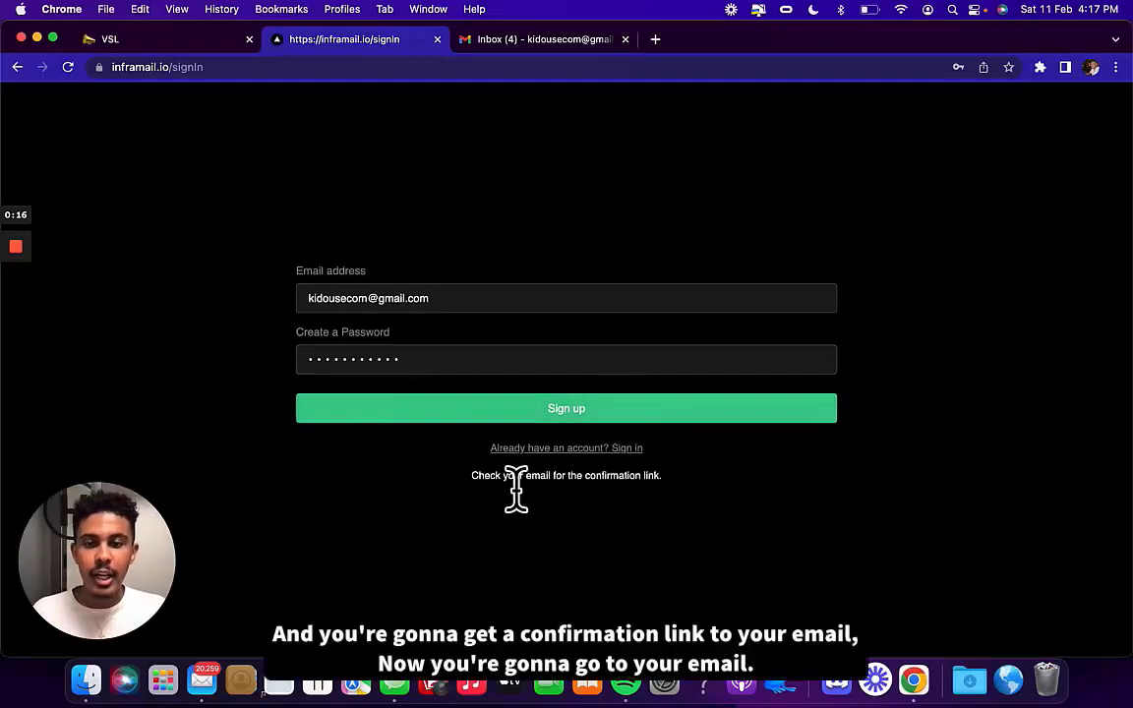
# - Confirm the signup through the link in Gmail's 'Confirm Your Signup' email
pyautogui.moveTo(504, 476); pyautogui.dragTo(619, 482)
pyautogui.click(536, 39)
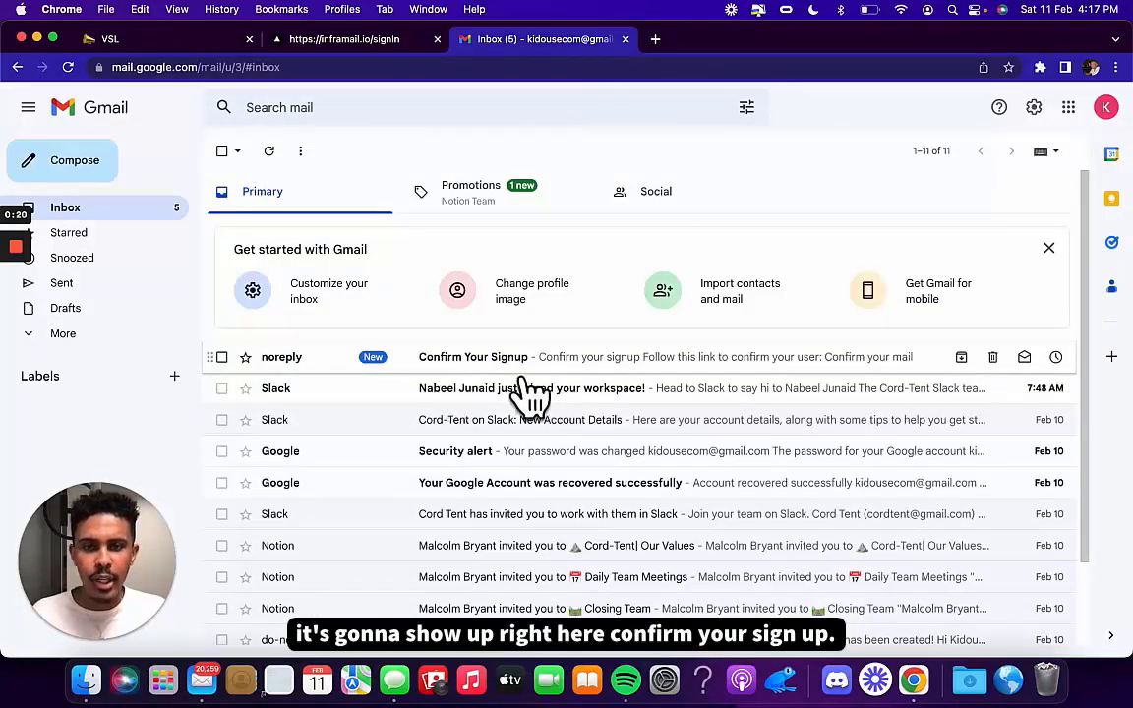
pyautogui.click(693, 358)
pyautogui.click(323, 368)
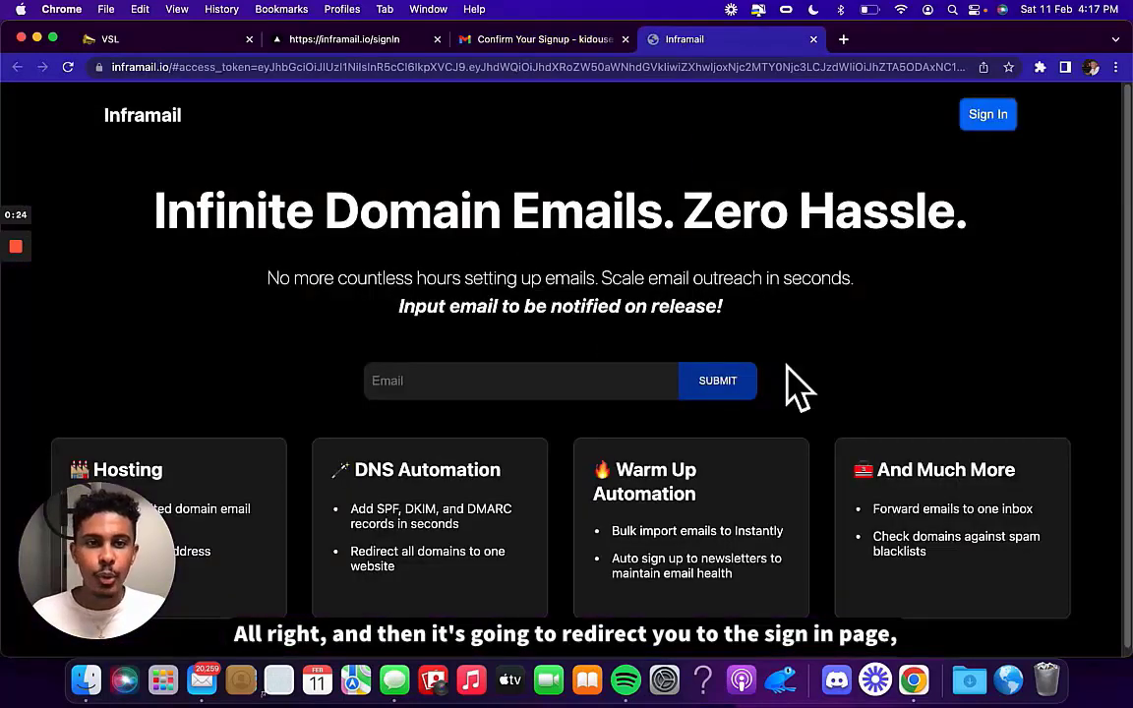
# - Go to sign-in and start filling in the access code field
pyautogui.click(1001, 130)
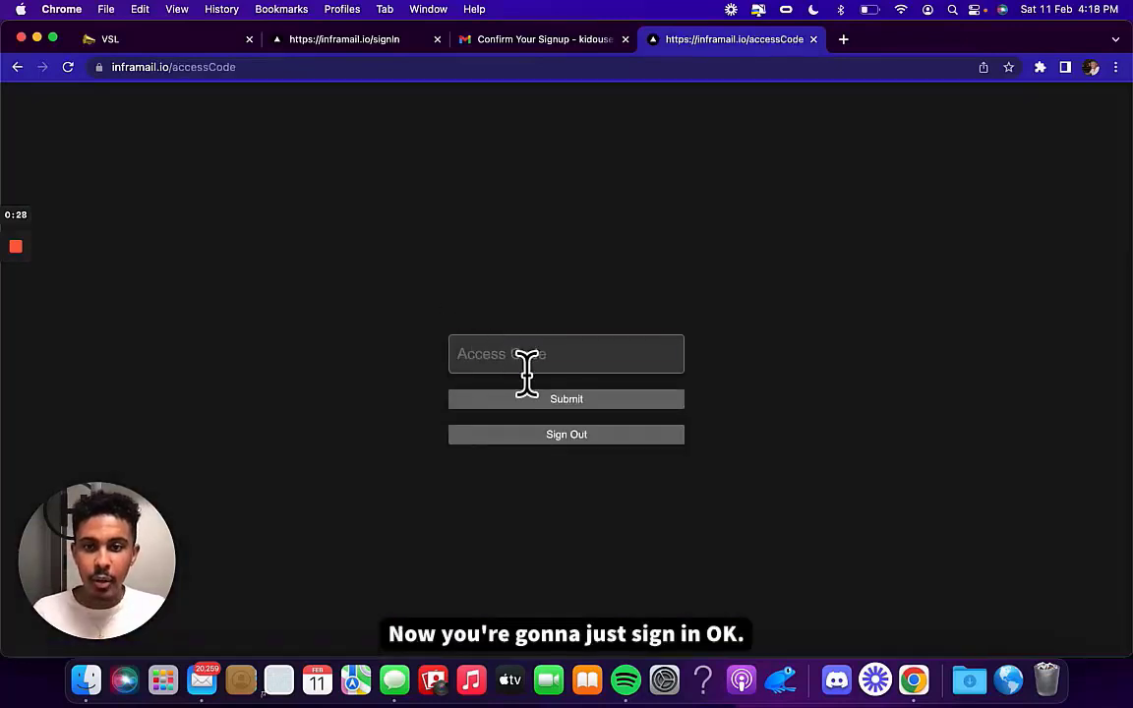
pyautogui.click(528, 367)
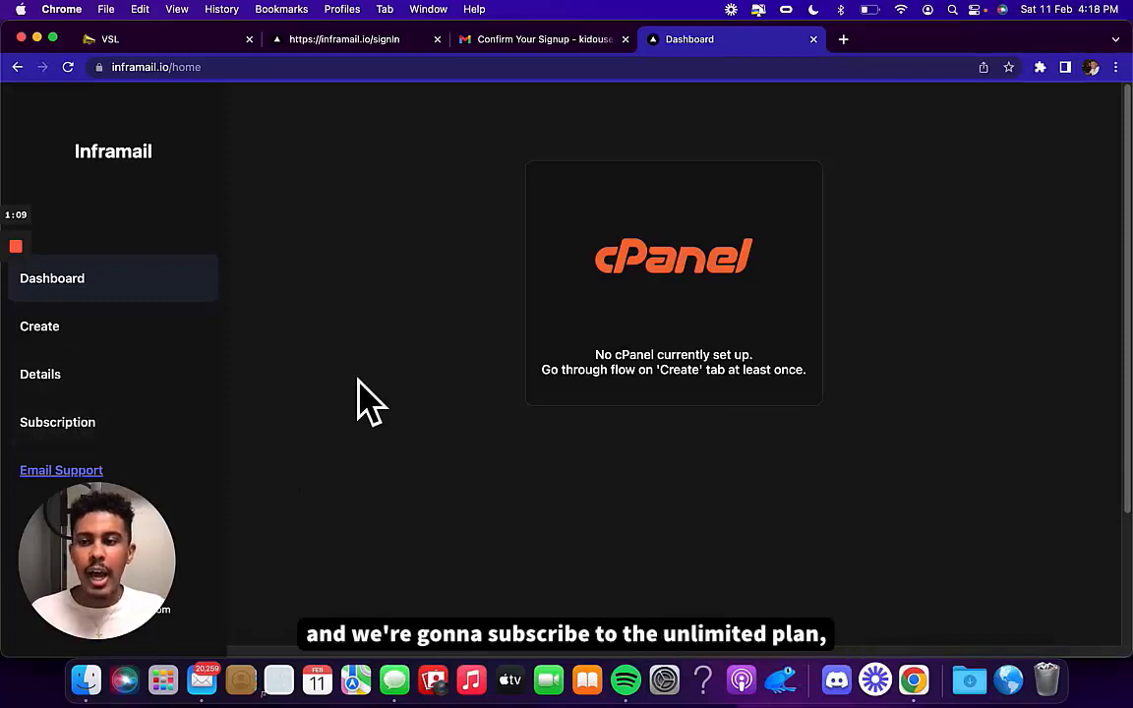
# - Review the UNLIMITED plan's features on the Subscription page and subscribe at $99/mo
pyautogui.click(162, 425)
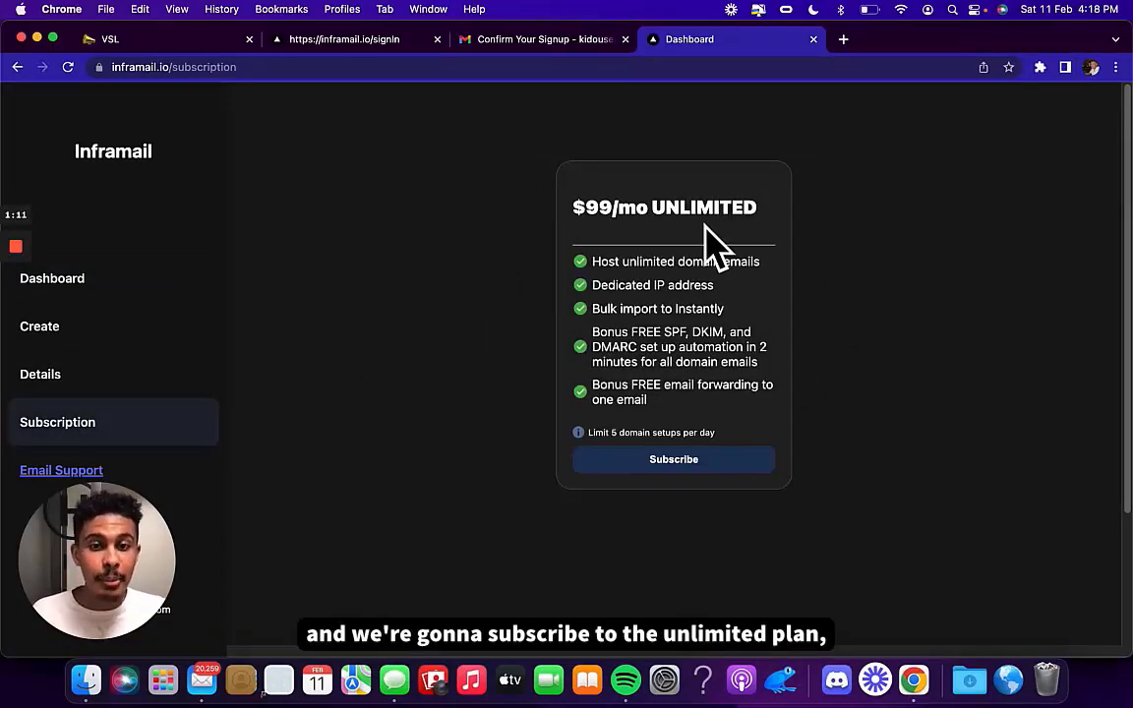
pyautogui.moveTo(598, 262); pyautogui.dragTo(736, 276)
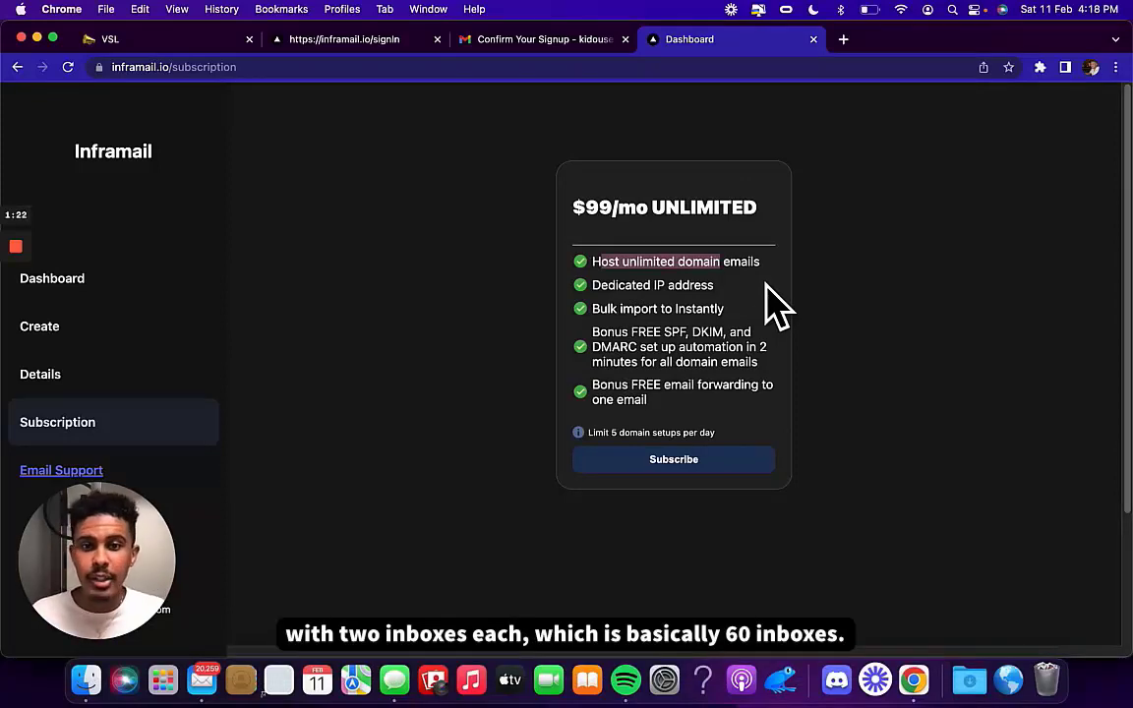
pyautogui.click(650, 305)
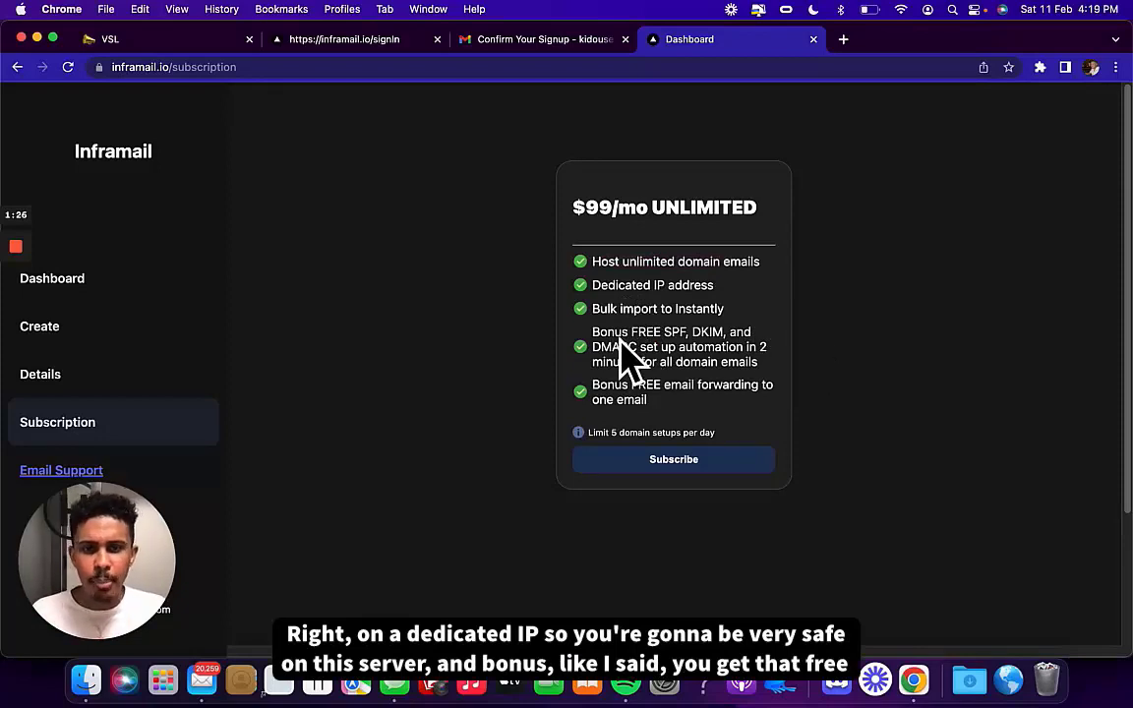
pyautogui.moveTo(616, 336); pyautogui.dragTo(724, 338)
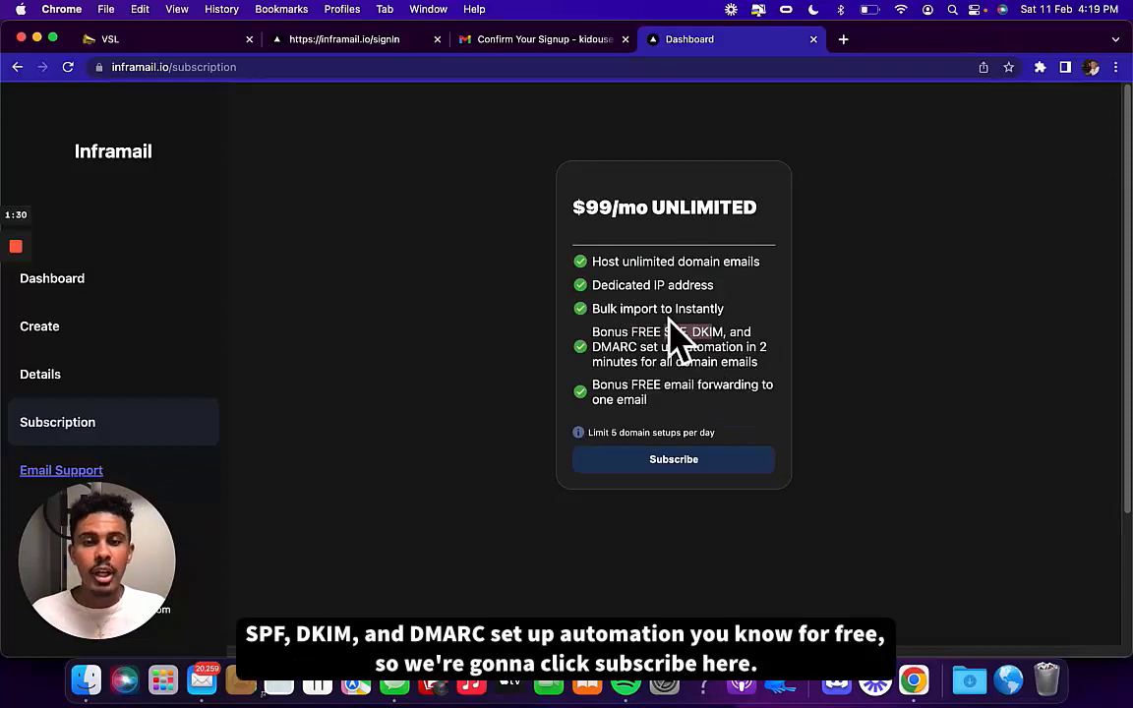
pyautogui.click(681, 460)
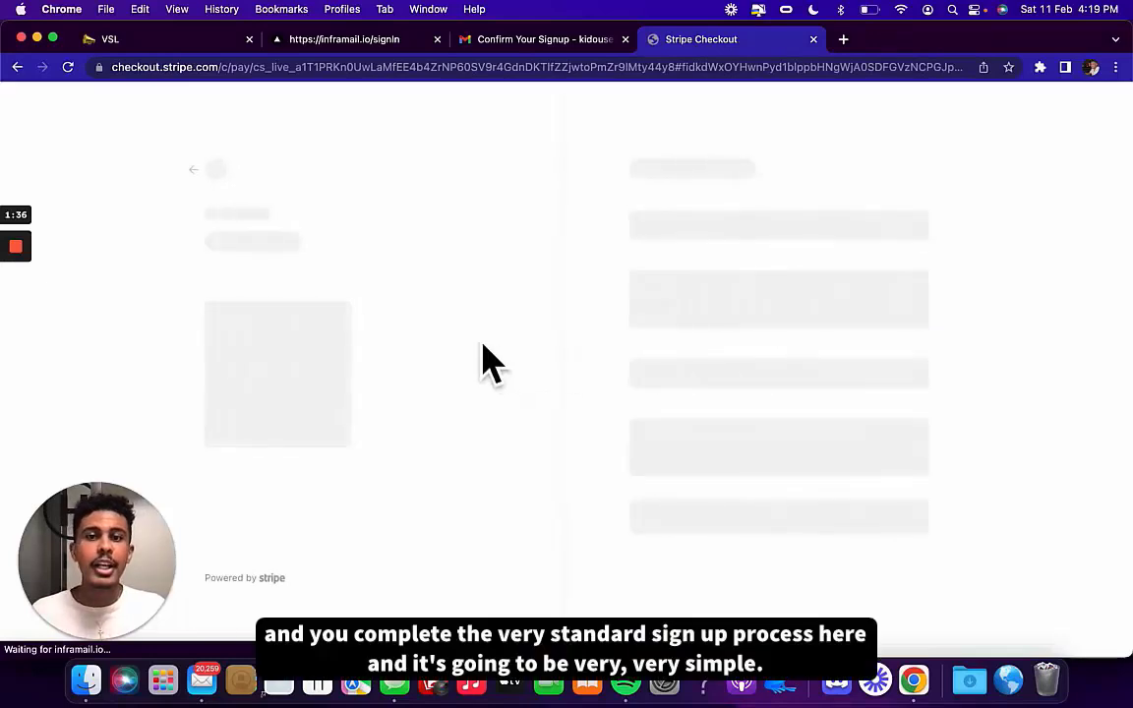
# - Pay with the saved Mastercard, entering its security code to confirm
pyautogui.click(711, 241)
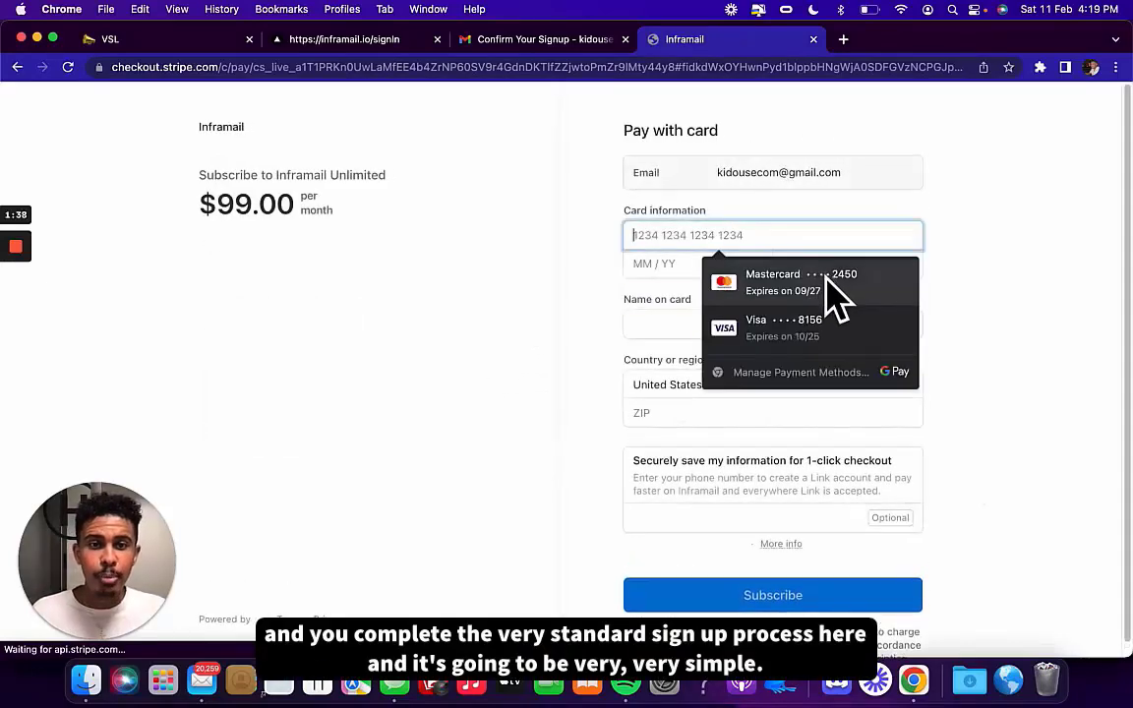
pyautogui.click(827, 279)
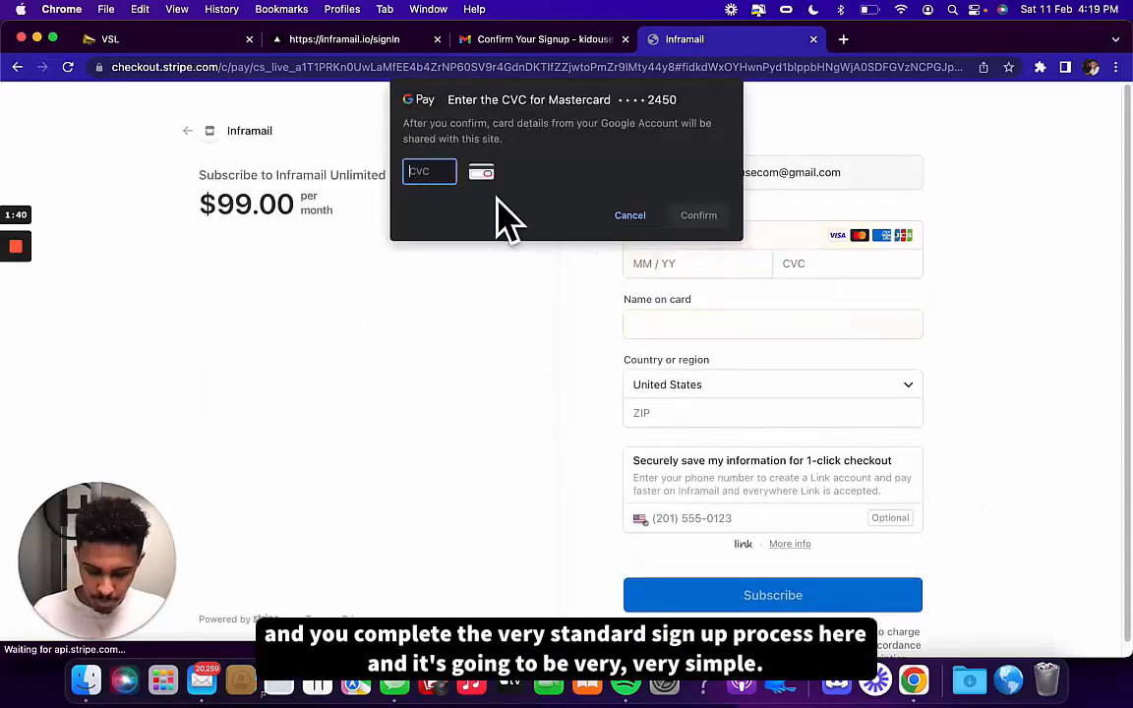
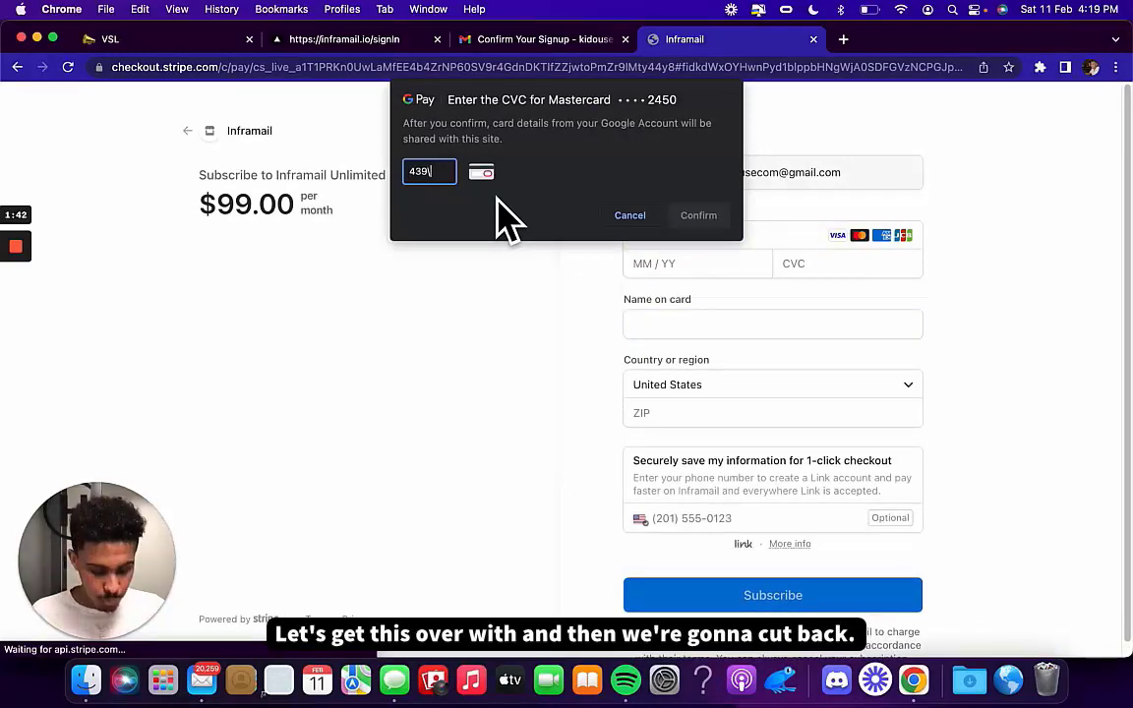
pyautogui.press('Return')
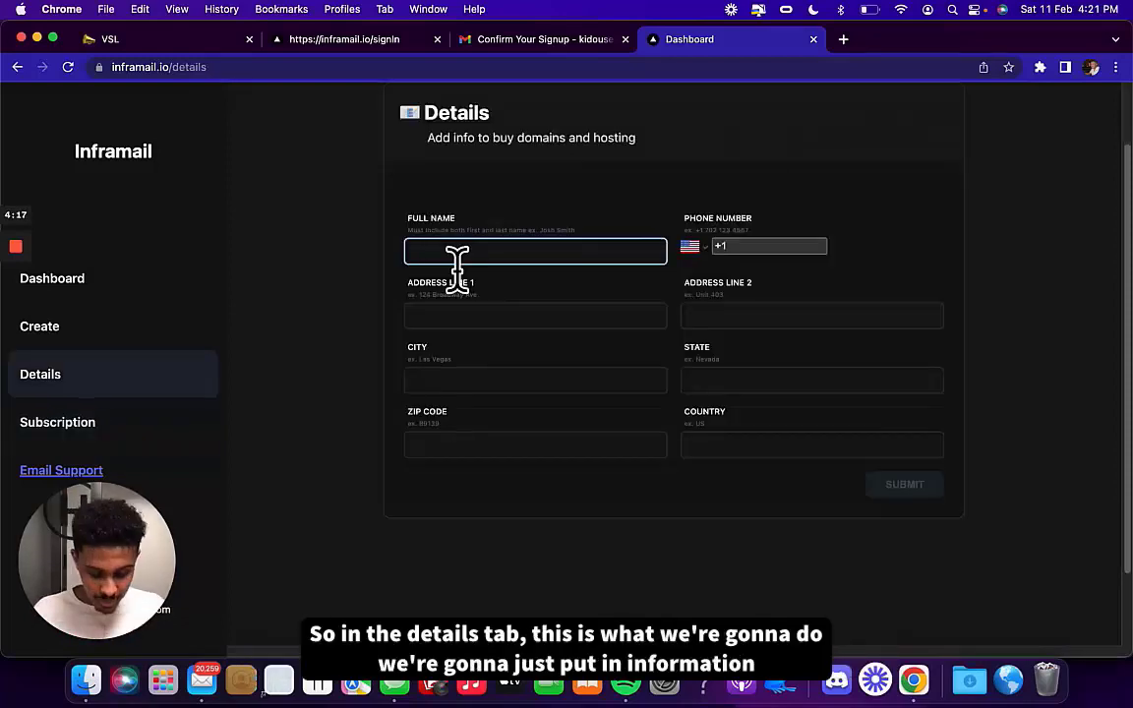
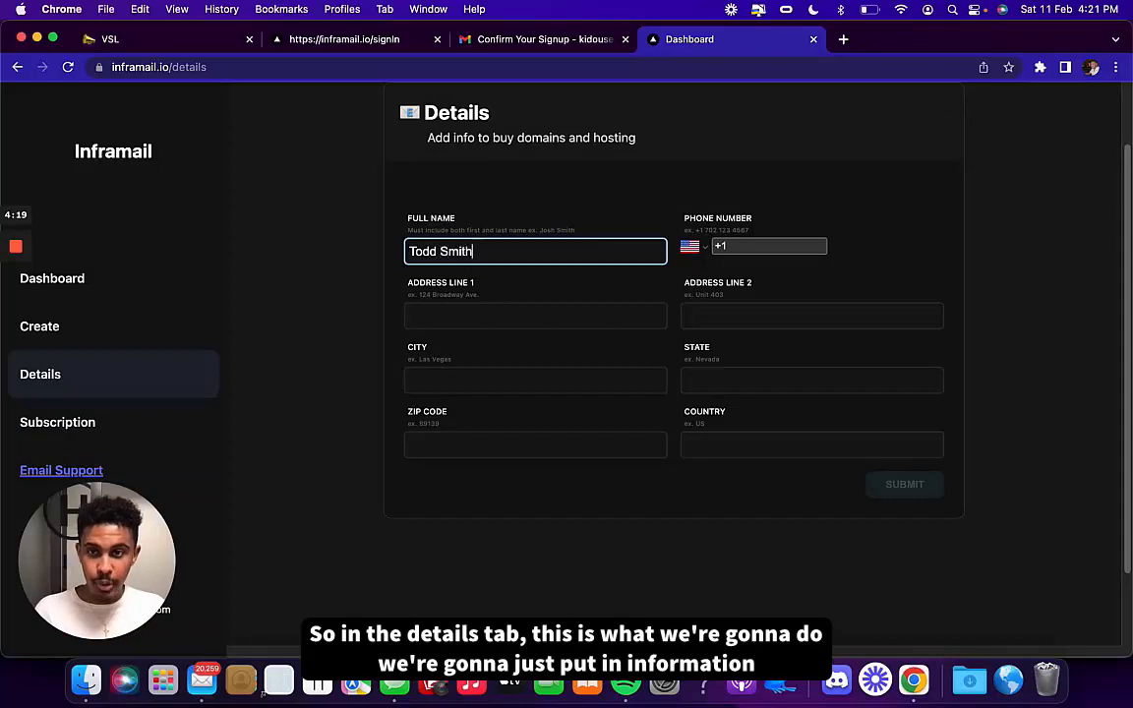
# - Enter the registrant's full name, phone number and both street address lines
pyautogui.click(736, 247)
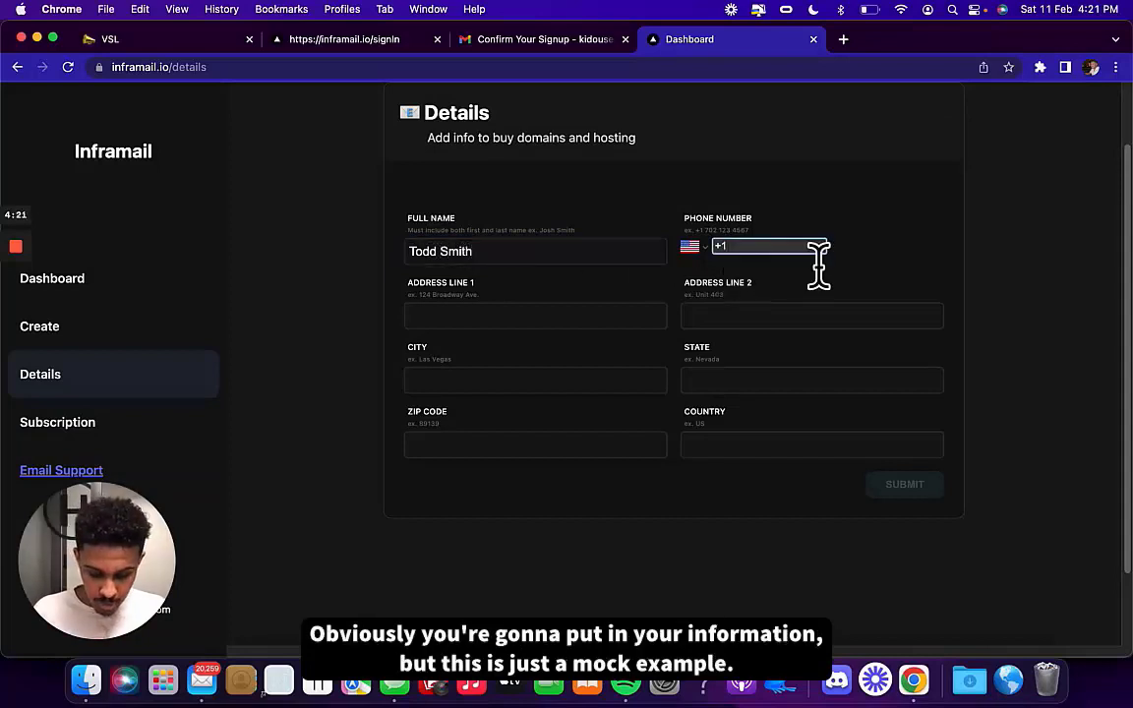
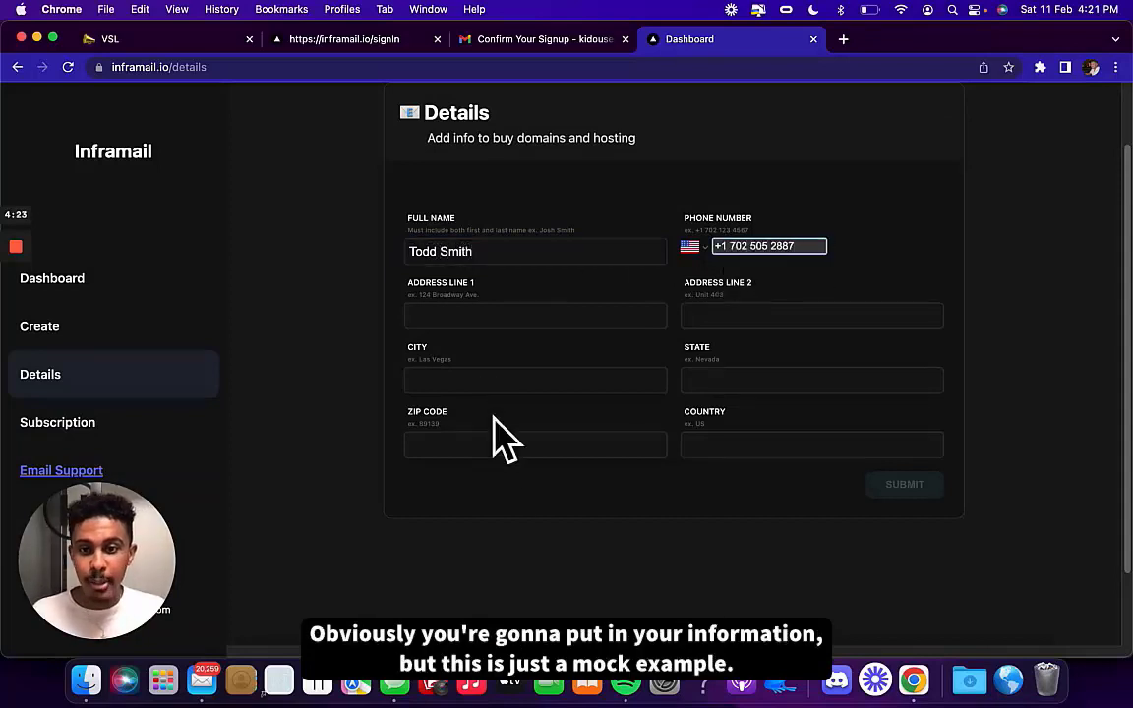
pyautogui.click(483, 317)
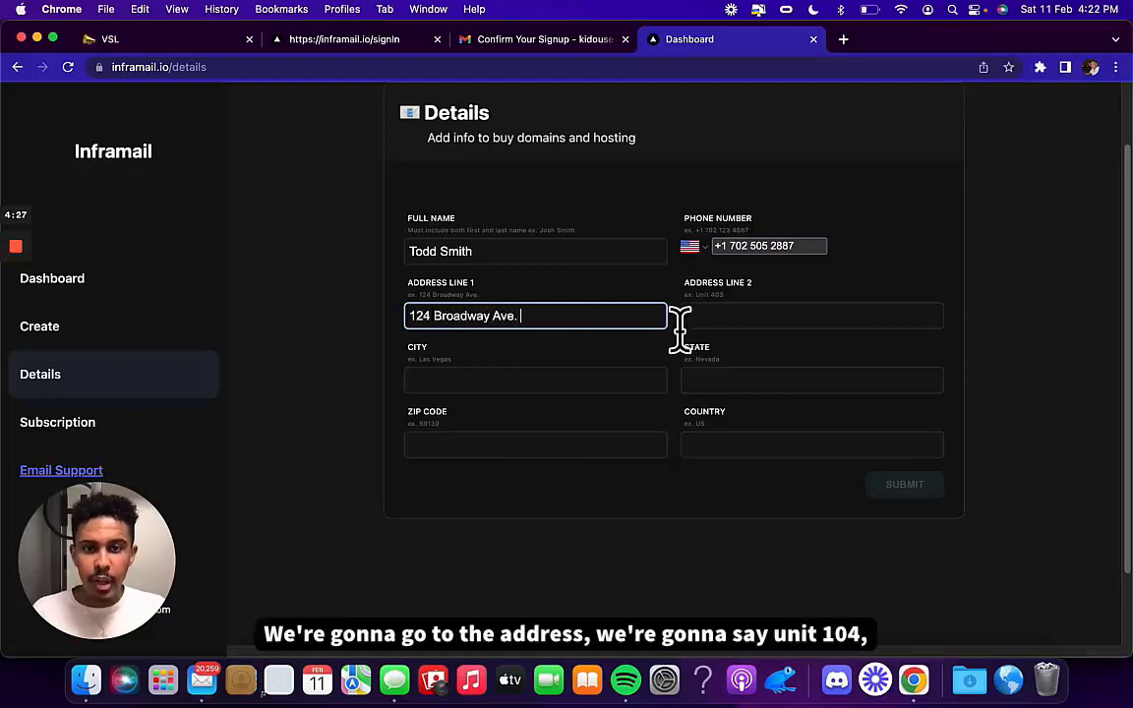
pyautogui.click(742, 324)
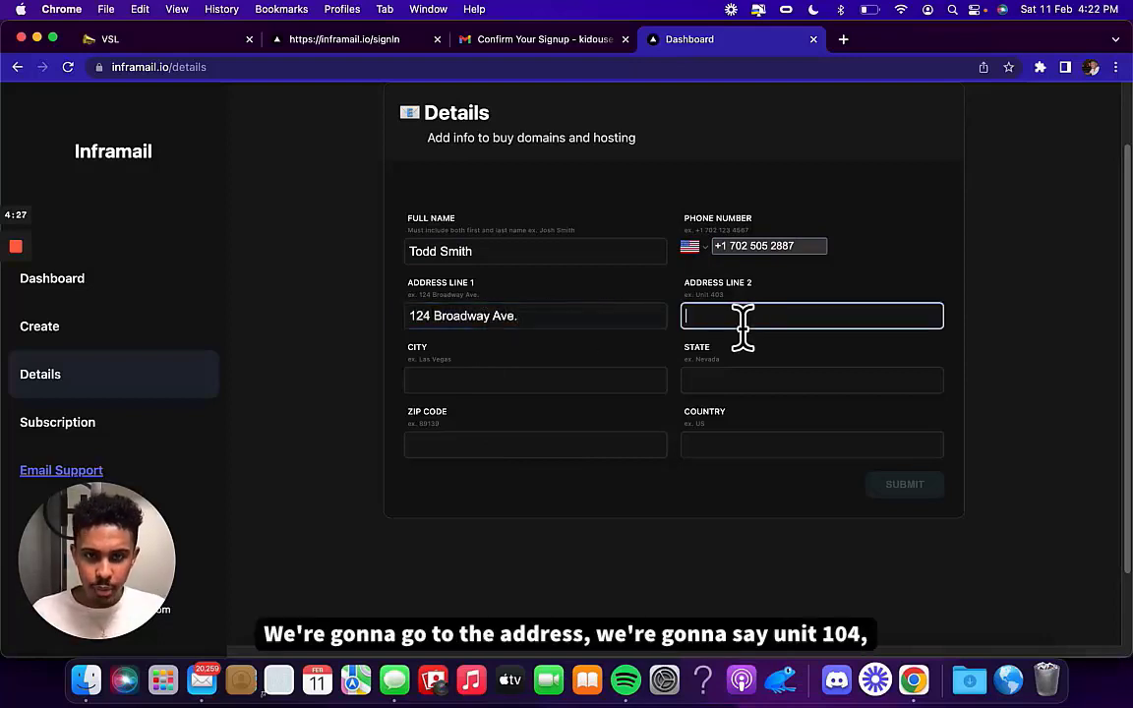
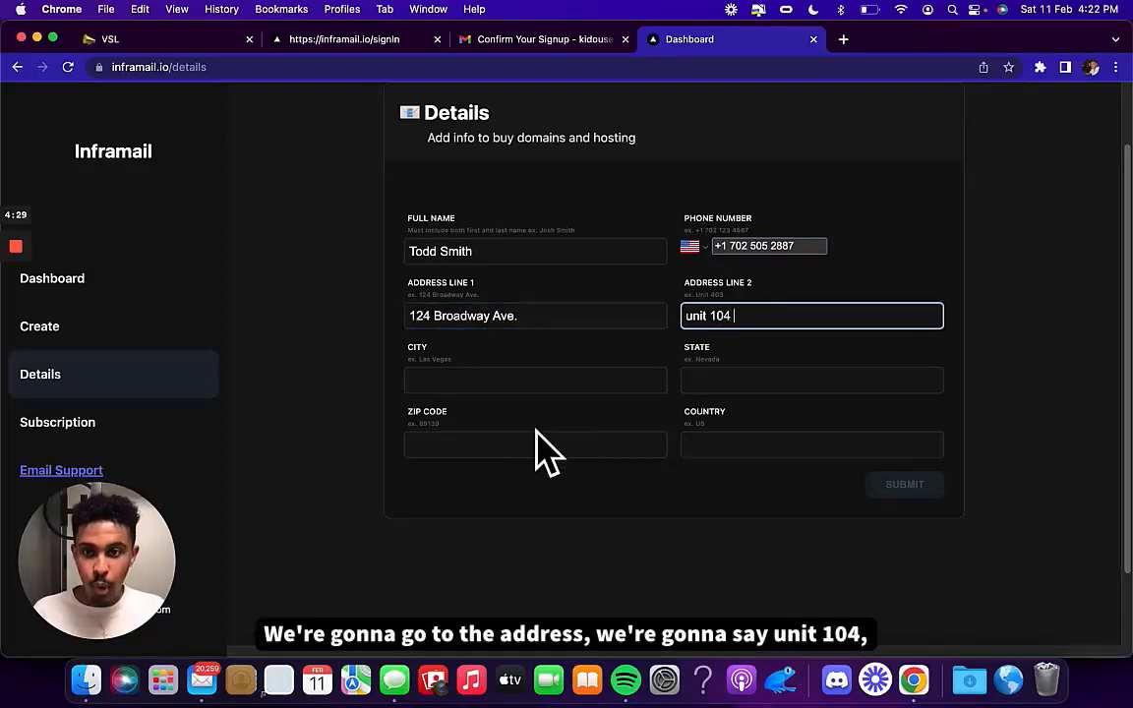
# - Add the city, state, zip and country, submit the contact details, and open Create
pyautogui.click(521, 385)
pyautogui.write('Manhattan')
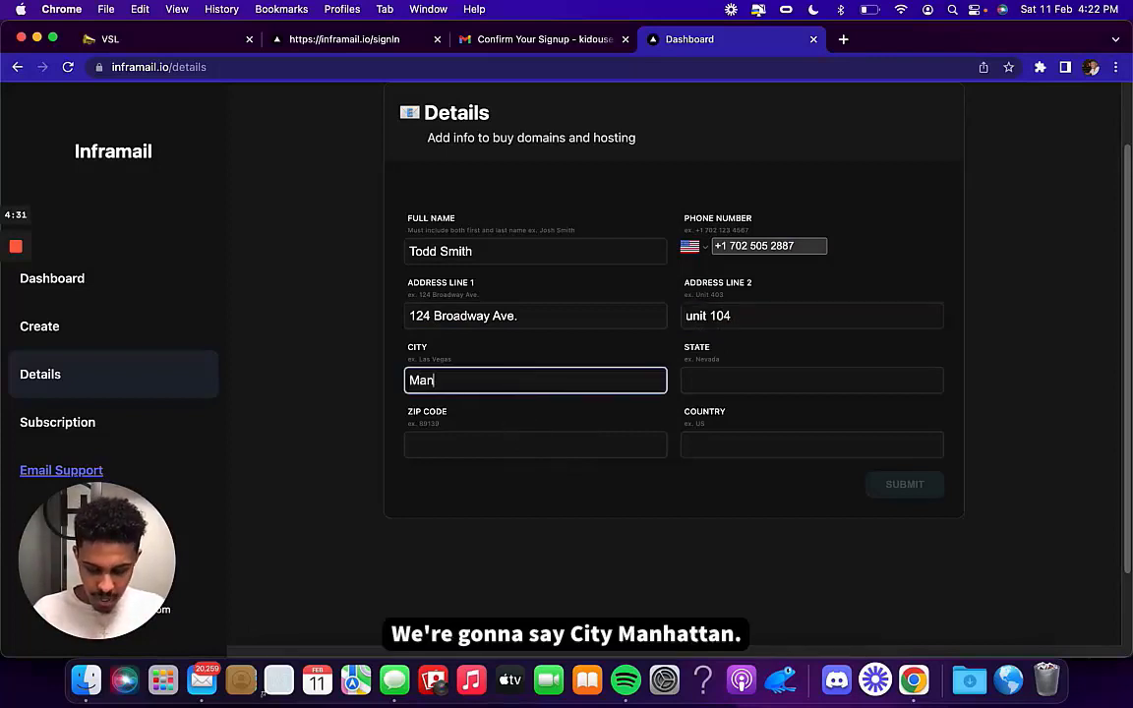
pyautogui.click(716, 381)
pyautogui.write('New York')
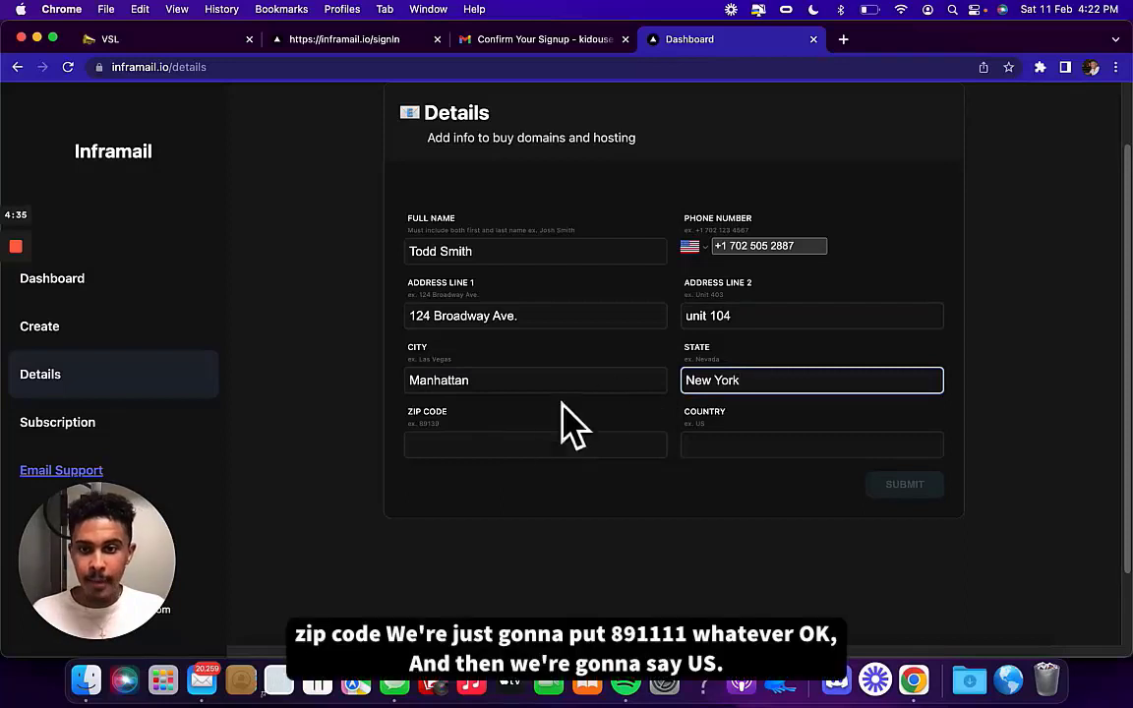
pyautogui.click(490, 448)
pyautogui.write('89111')
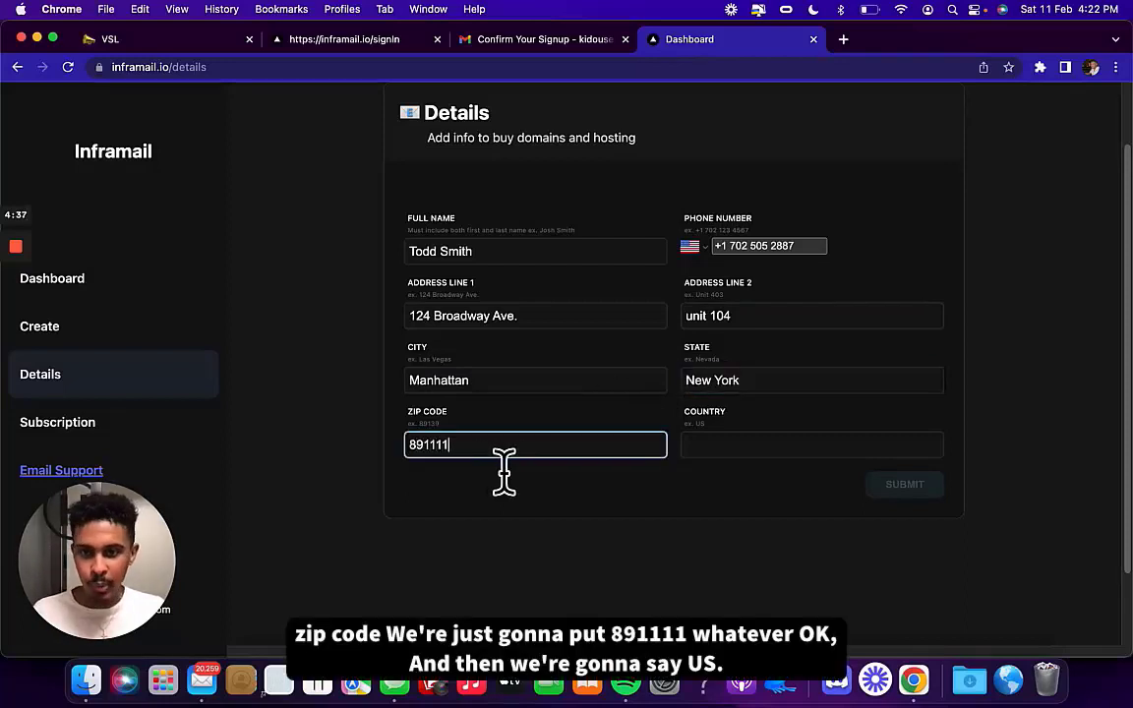
pyautogui.click(739, 450)
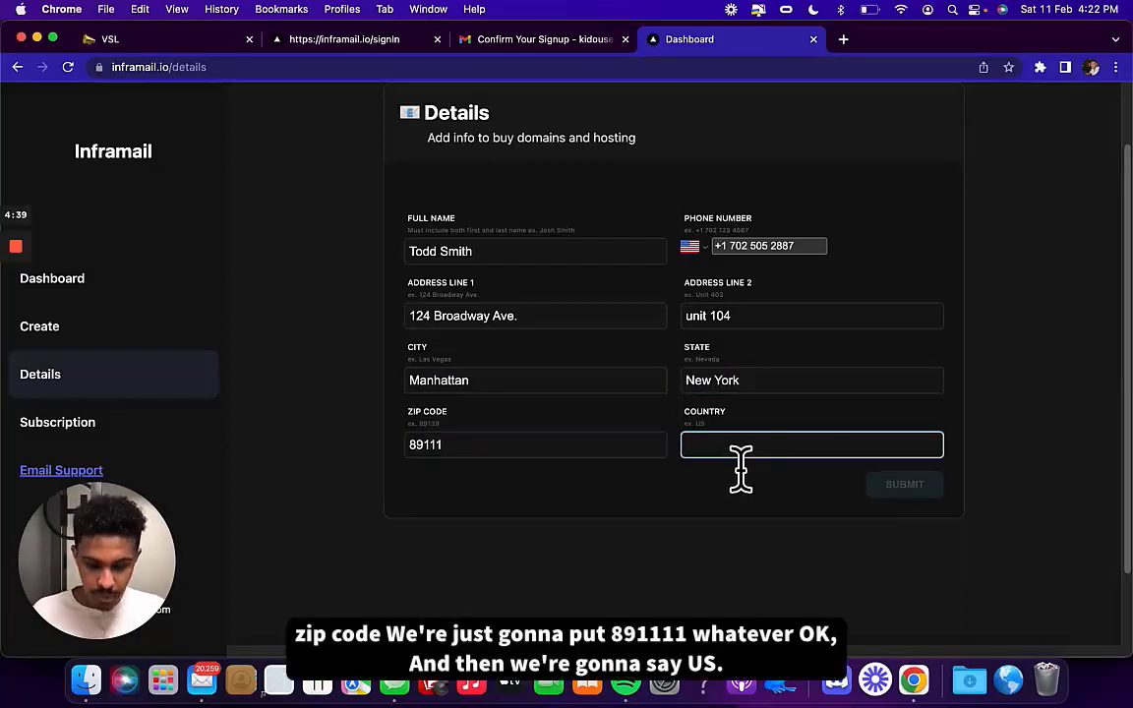
pyautogui.write('US')
pyautogui.click(875, 484)
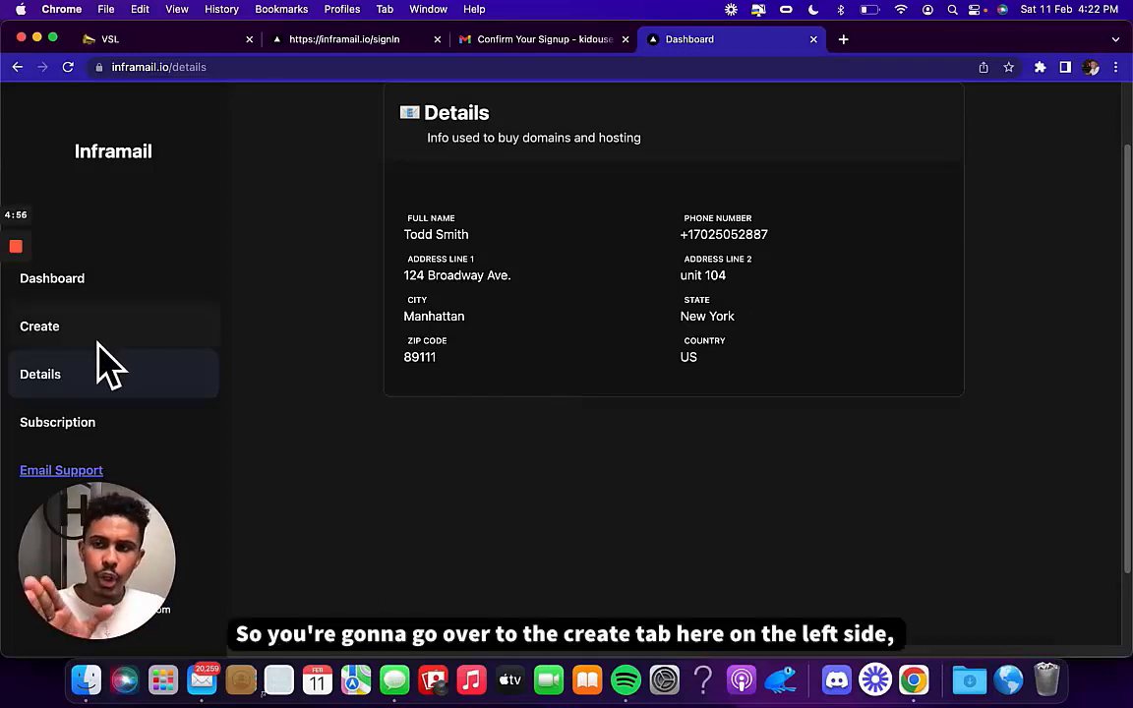
pyautogui.click(98, 339)
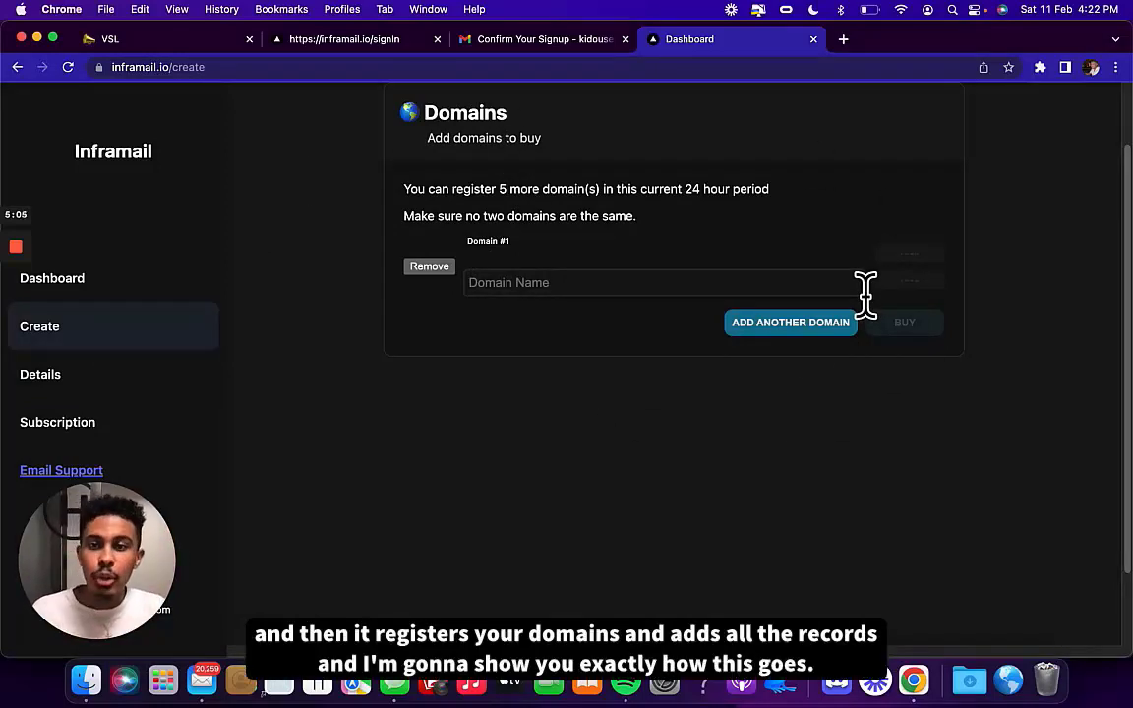
# - Enter the first domain, correcting the taken name to domaintest11agency.com
pyautogui.click(761, 285)
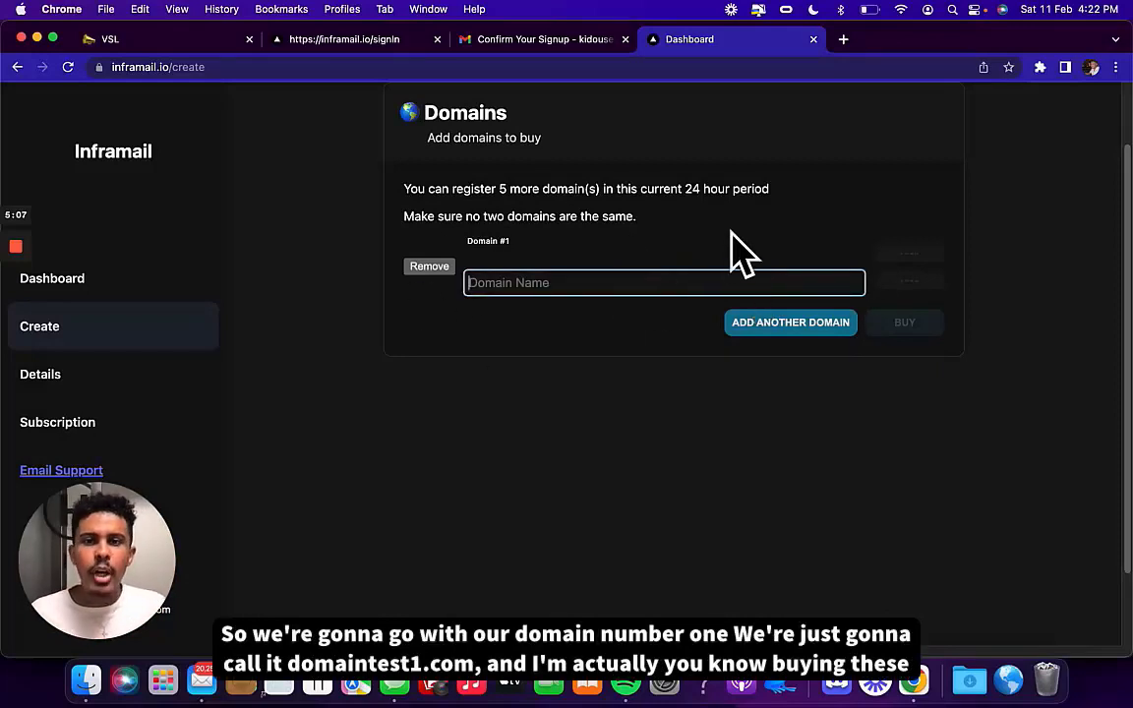
pyautogui.write('d')
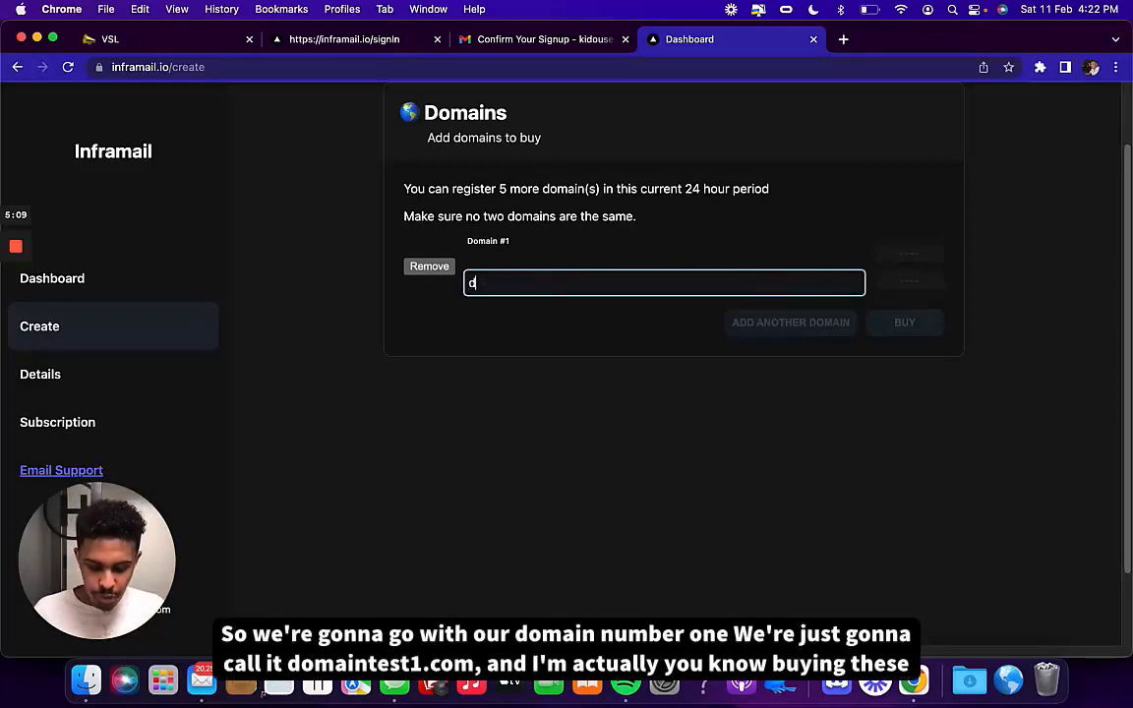
pyautogui.write('omaintest1.com')
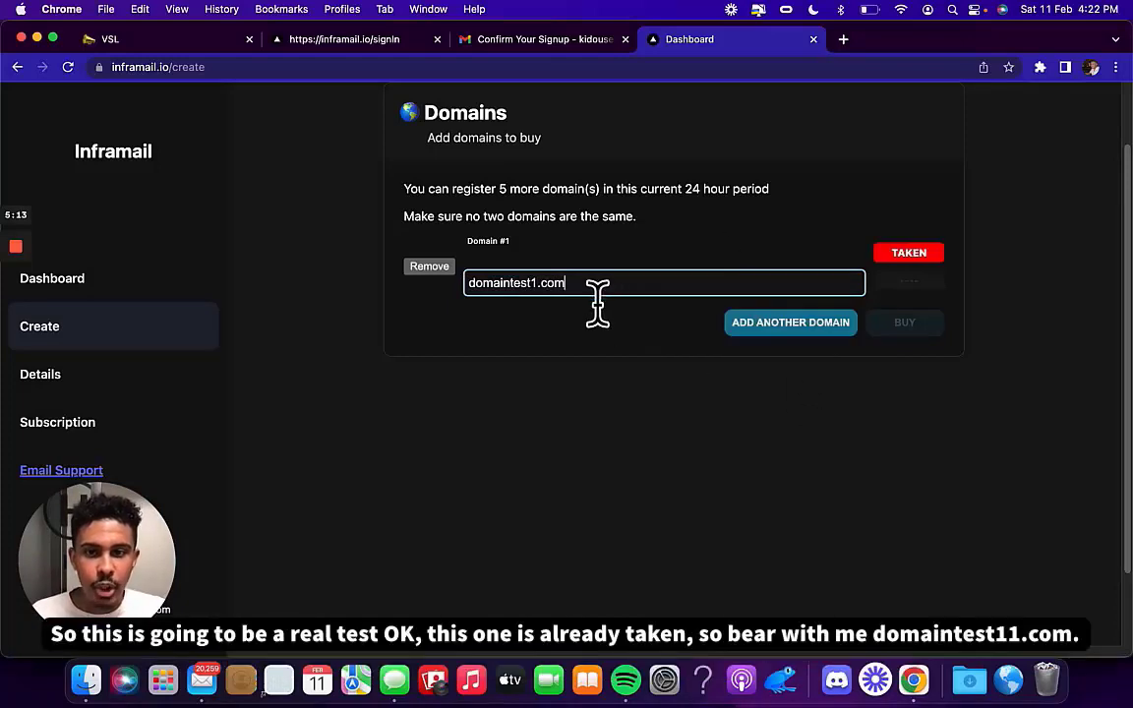
pyautogui.click(533, 286)
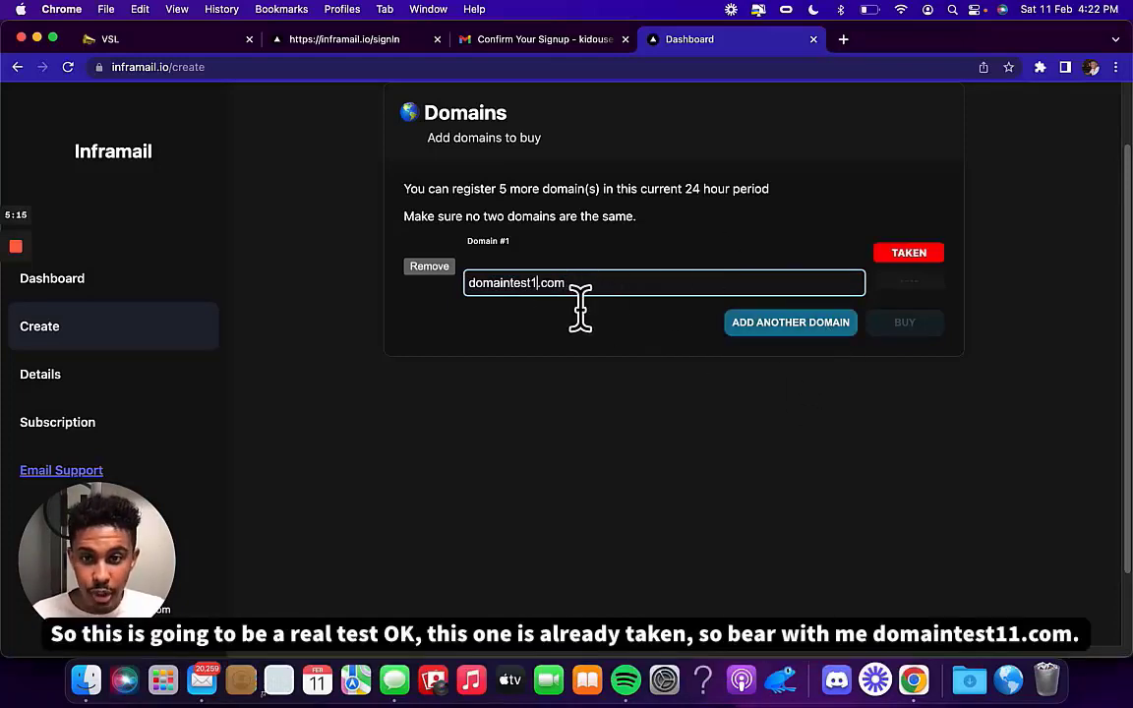
pyautogui.write('1')
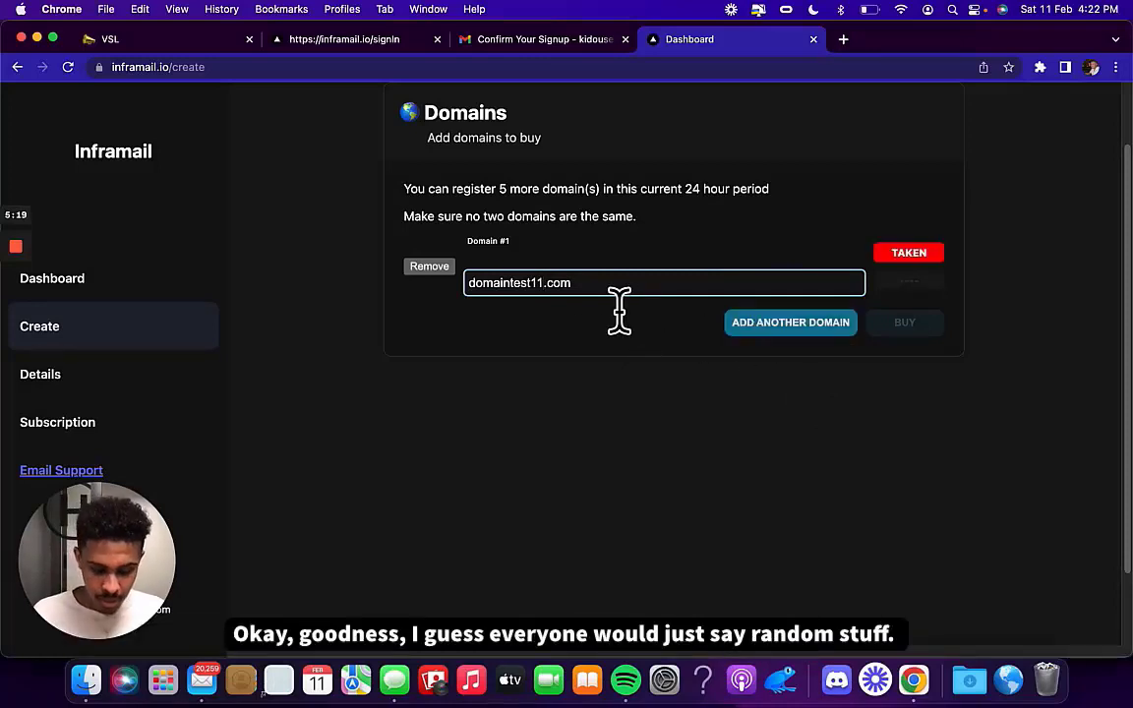
pyautogui.write('agency')
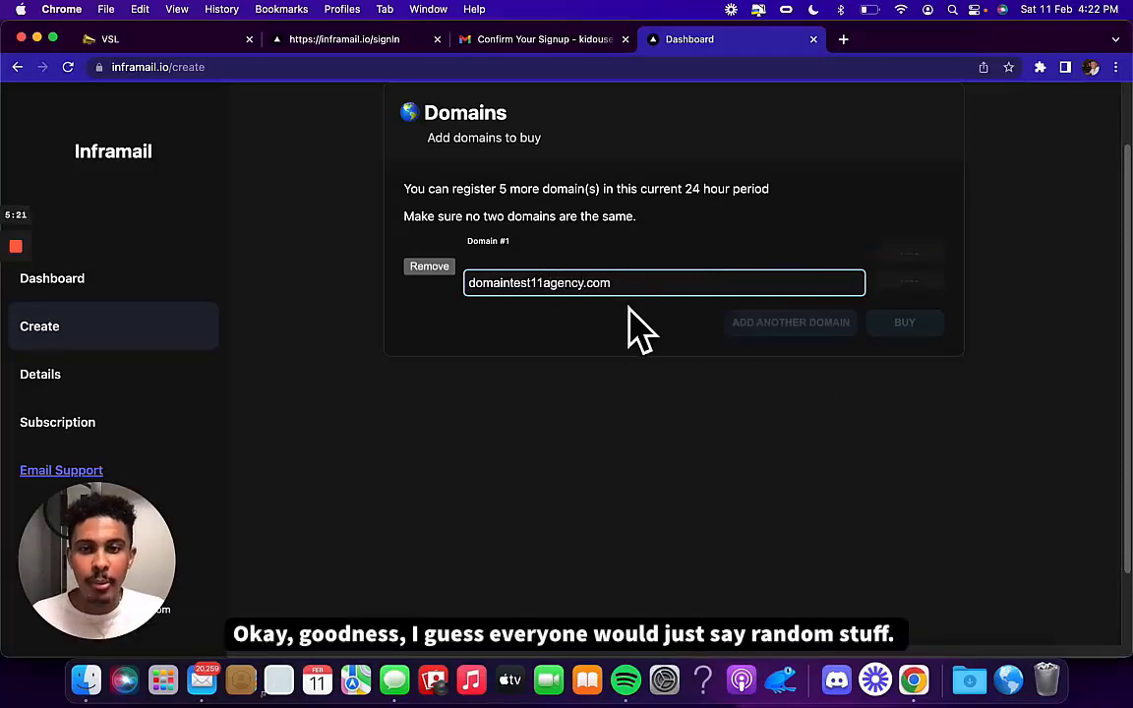
# - Add domain #2 agencymarketerhereforever and a third domain beginning 'infr'
pyautogui.click(791, 325)
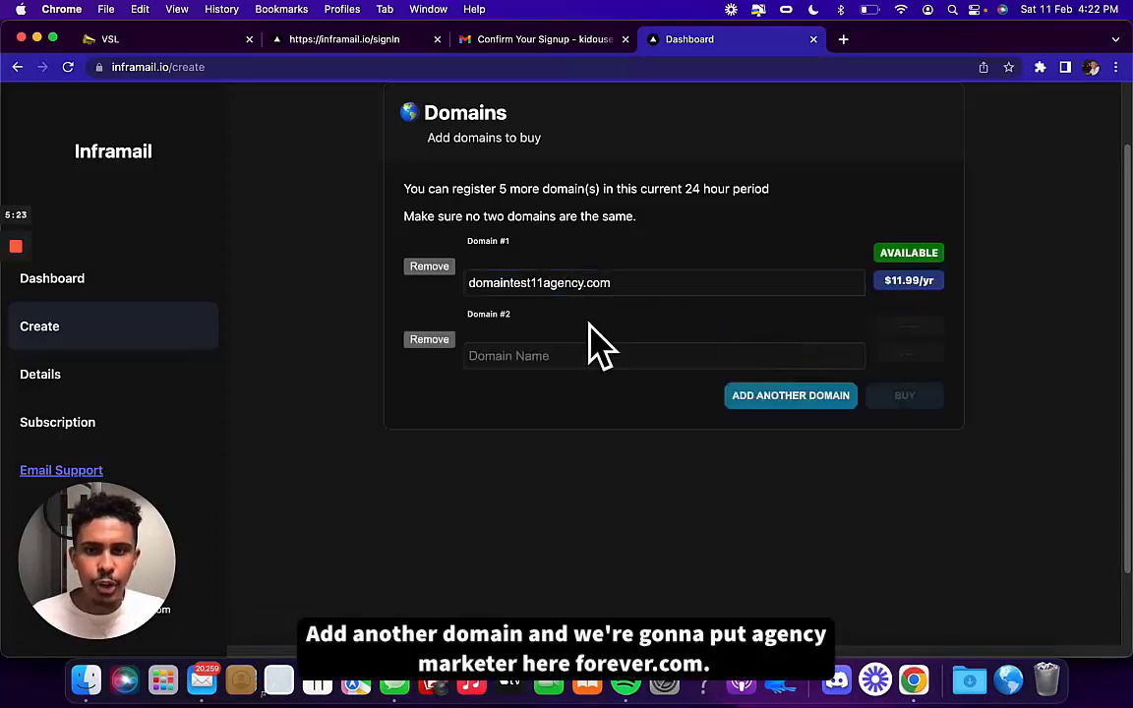
pyautogui.click(576, 358)
pyautogui.write('age')
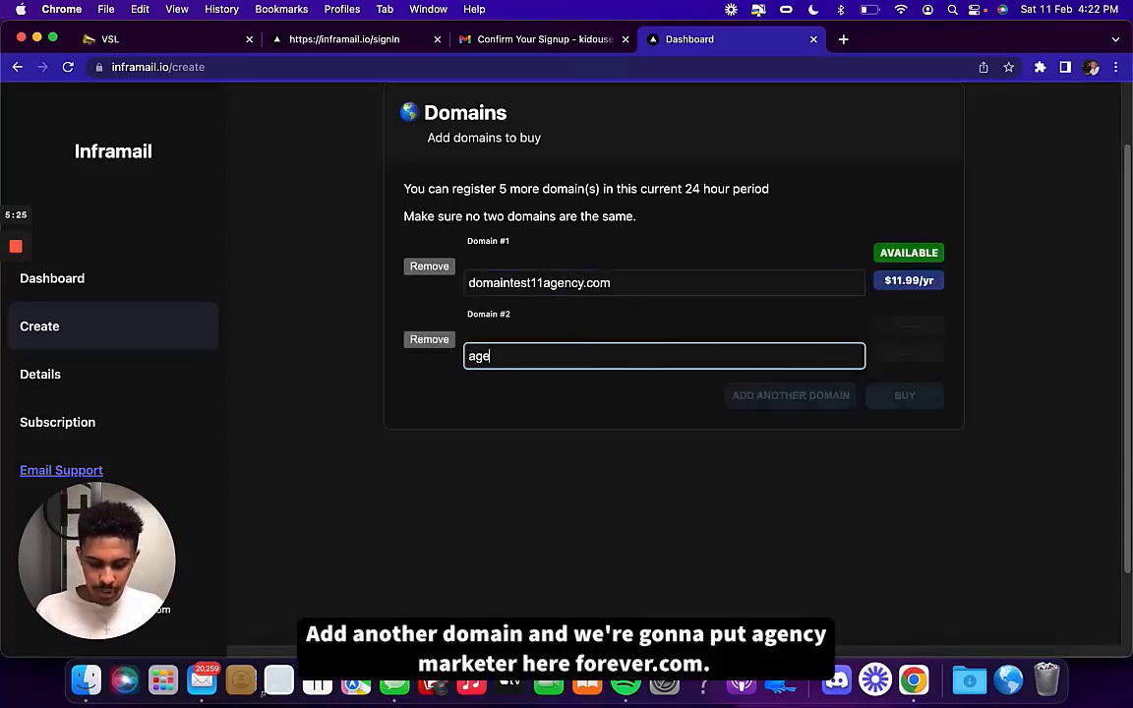
pyautogui.write('ncymarketerhereforever.com')
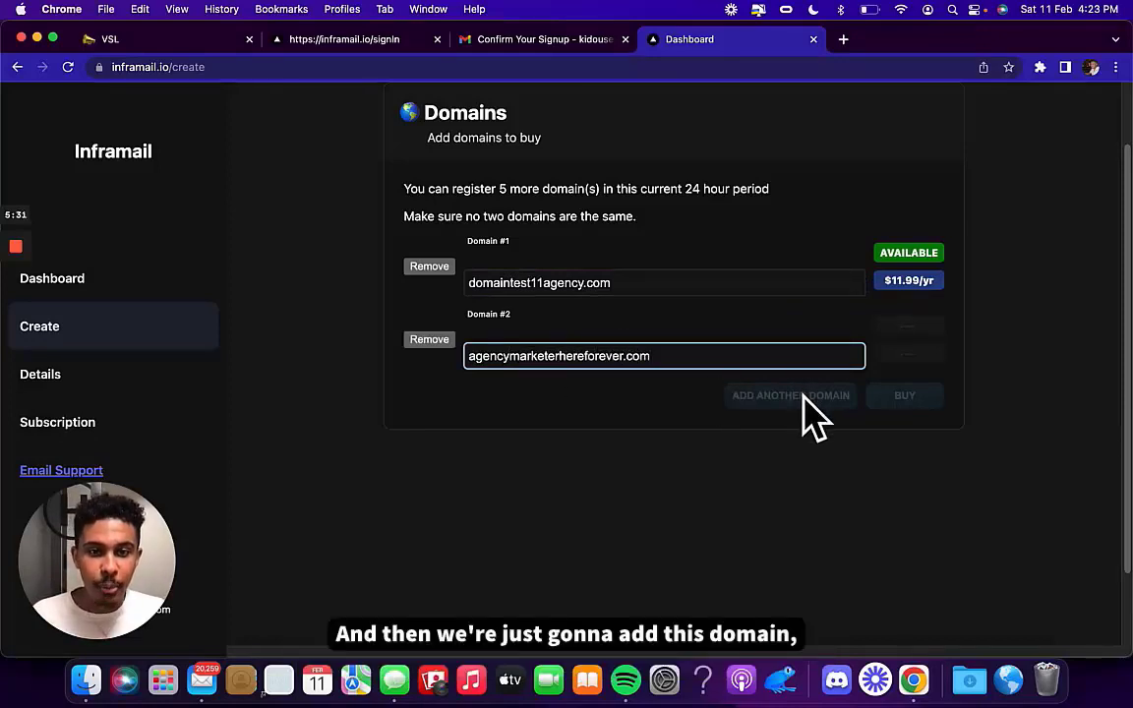
pyautogui.scroll(-1, 807, 413)
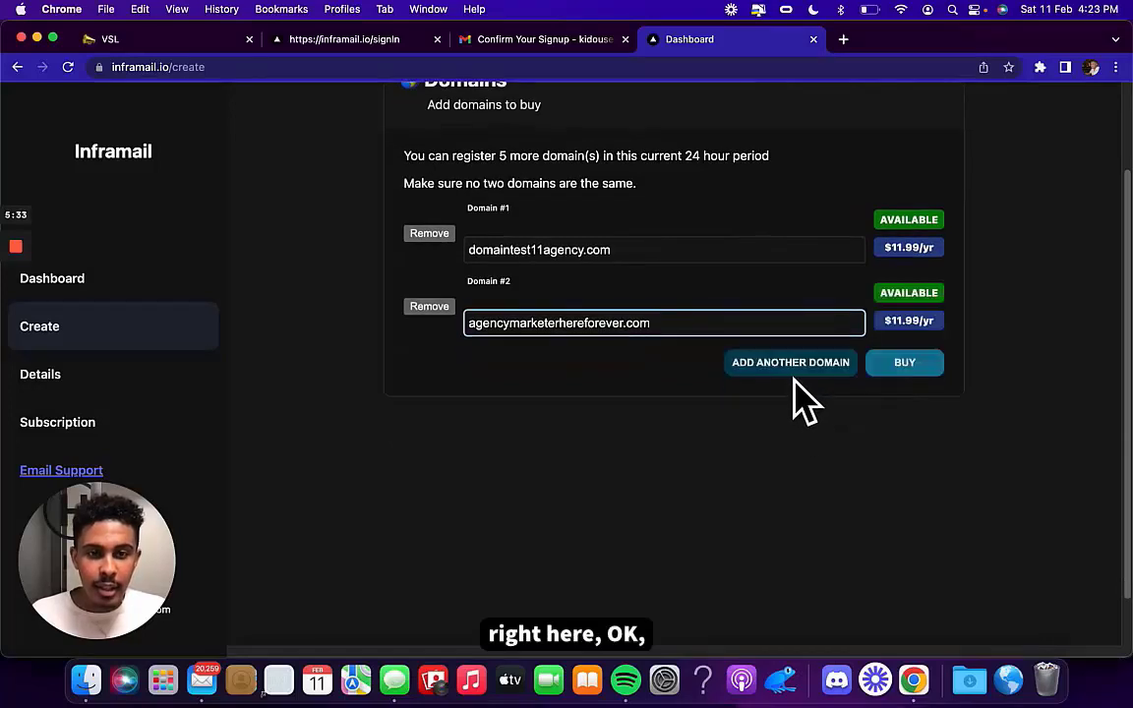
pyautogui.click(792, 366)
pyautogui.click(593, 403)
pyautogui.write('inframailisthebest.com')
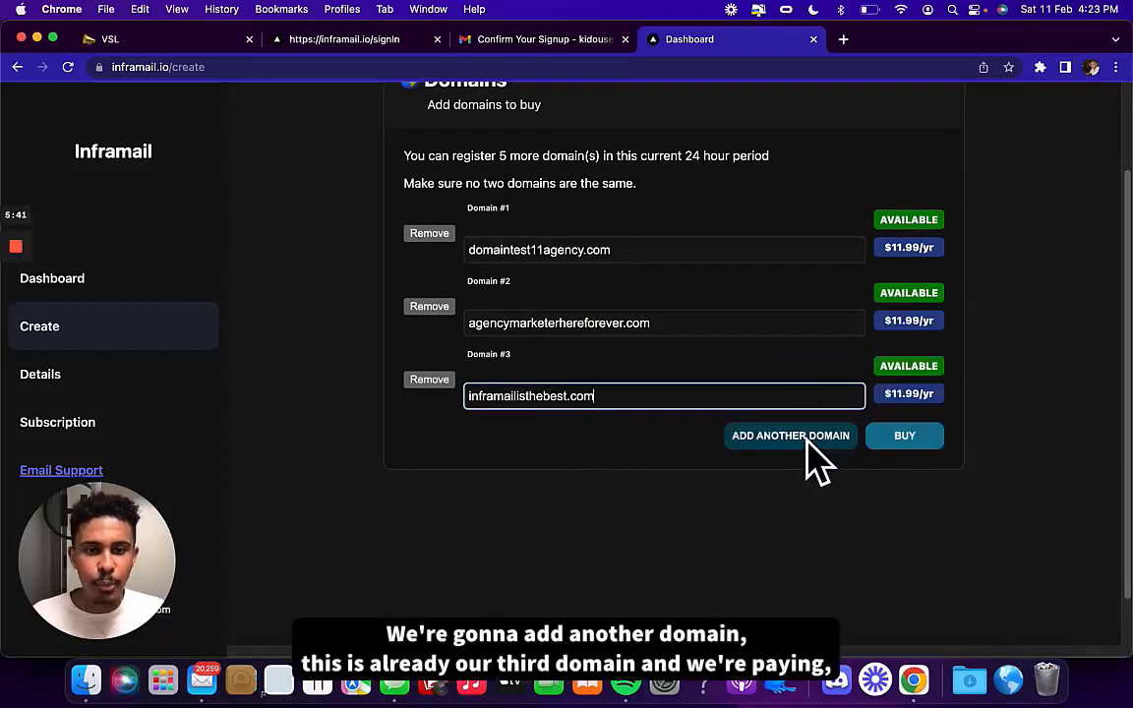
# - Add domain #4 veryverycheapstuffhere.com and #5 addanotherdomaininframail.com
pyautogui.click(799, 437)
pyautogui.scroll(-2, 787, 423)
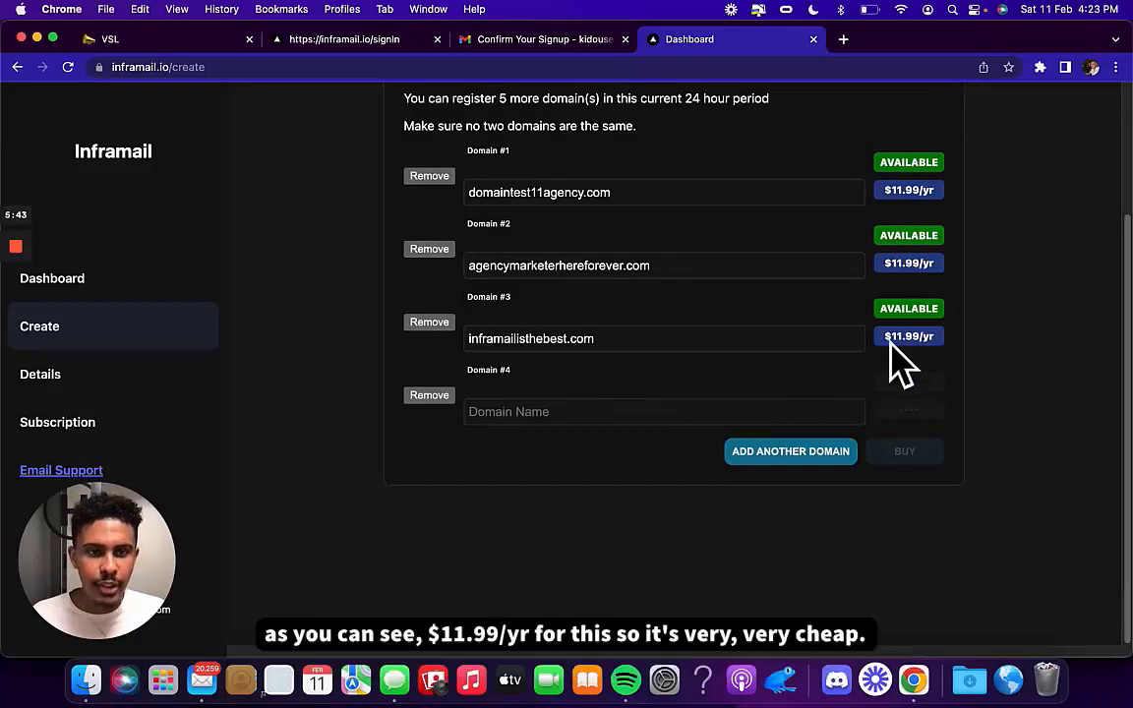
pyautogui.click(637, 413)
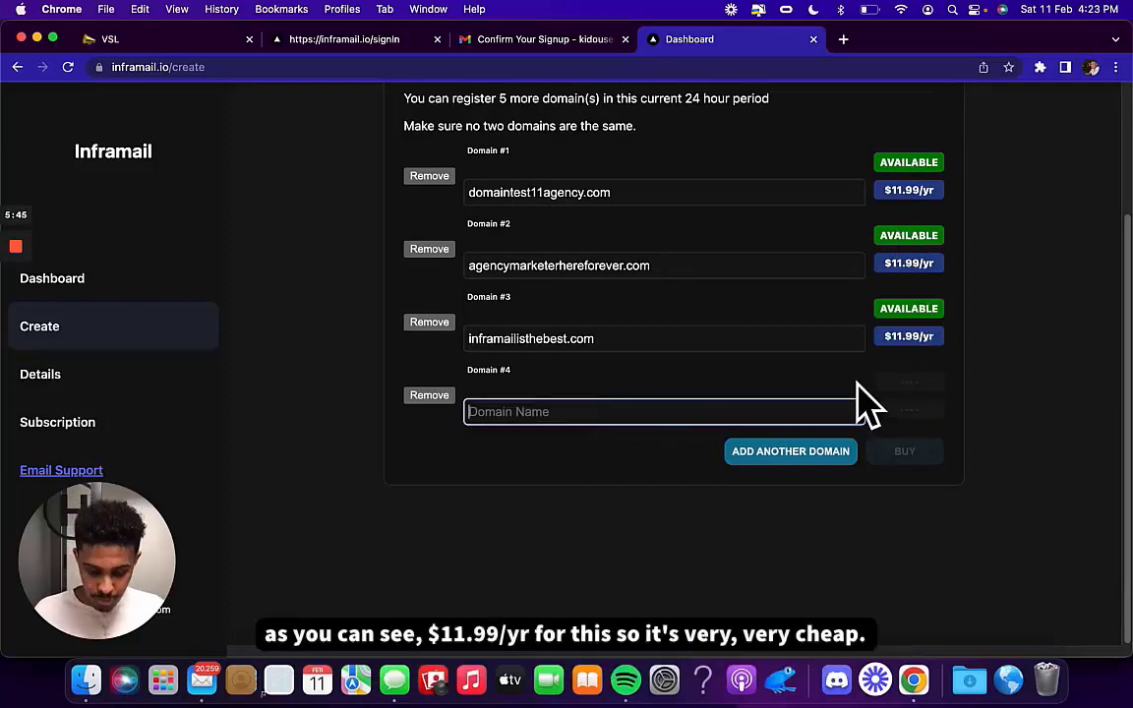
pyautogui.write('very')
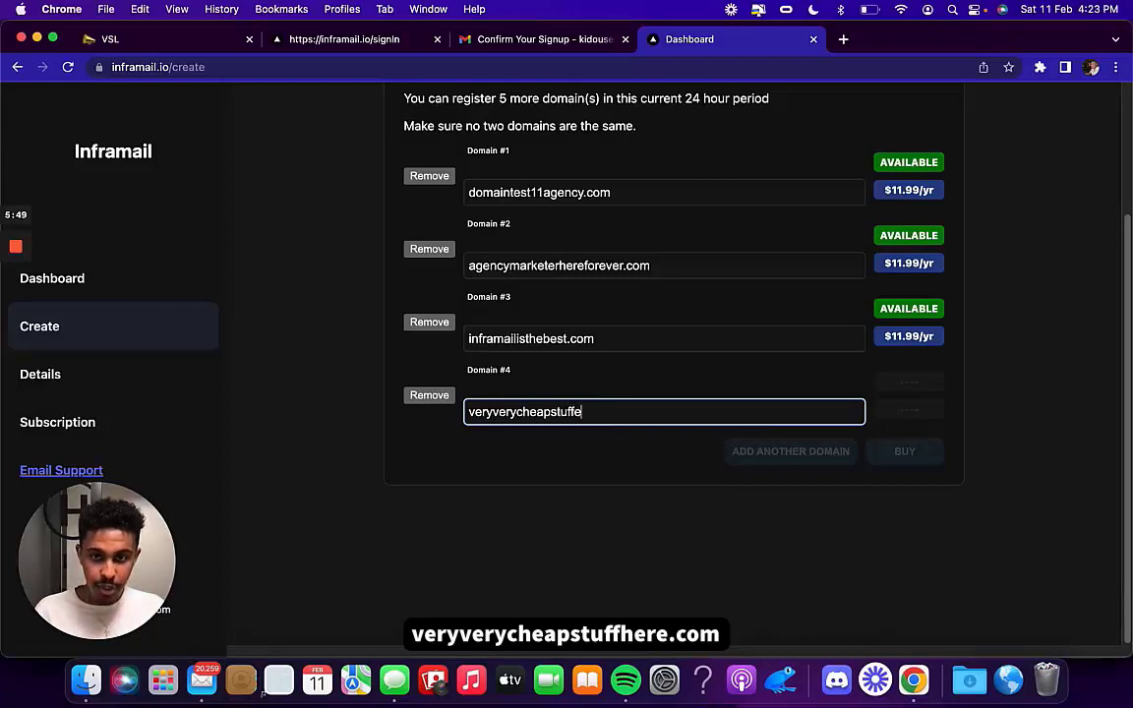
pyautogui.write('verycheapstuffhere.c')
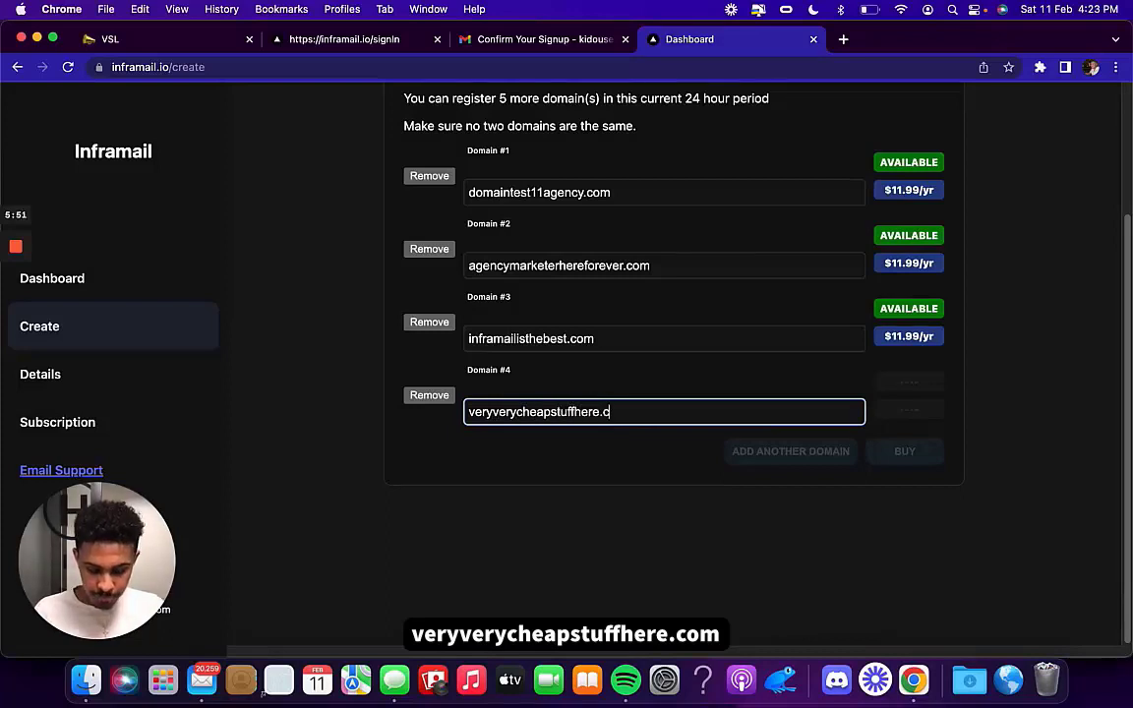
pyautogui.write('om')
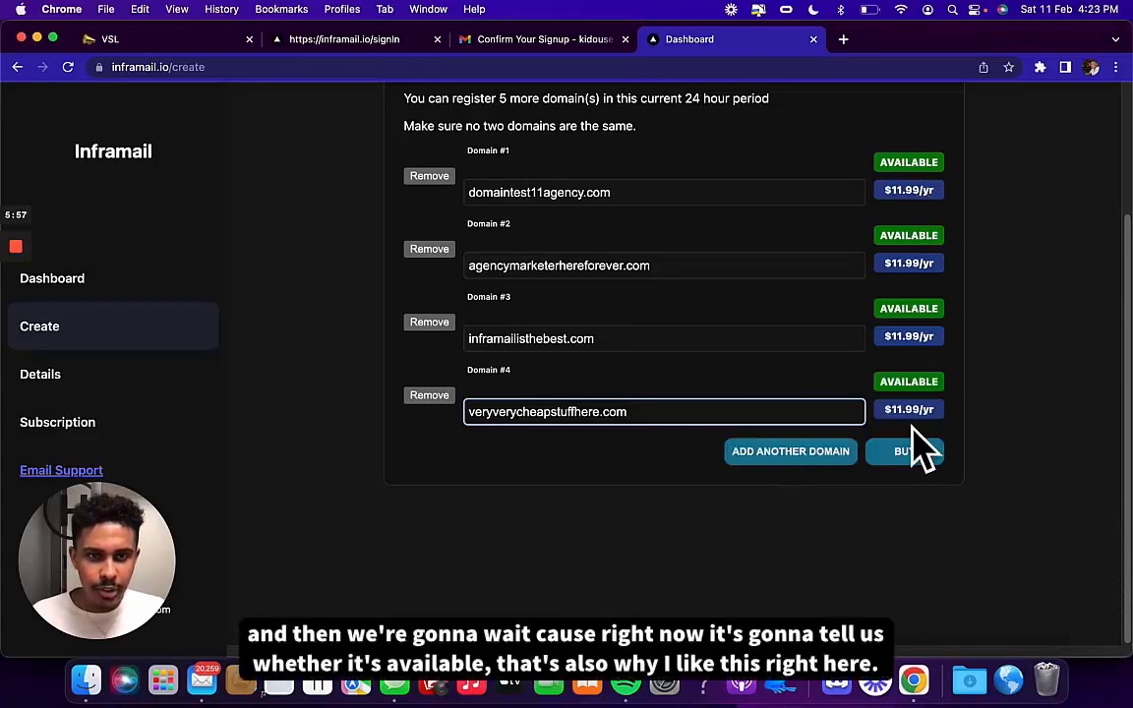
pyautogui.click(806, 453)
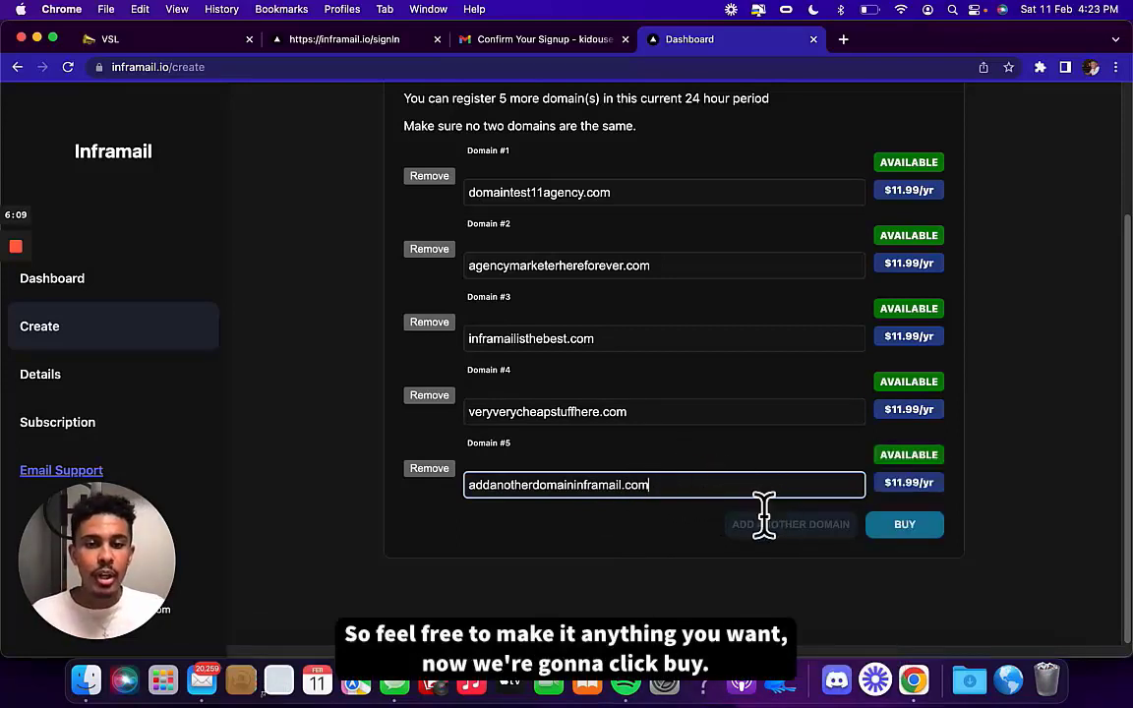
pyautogui.click(905, 524)
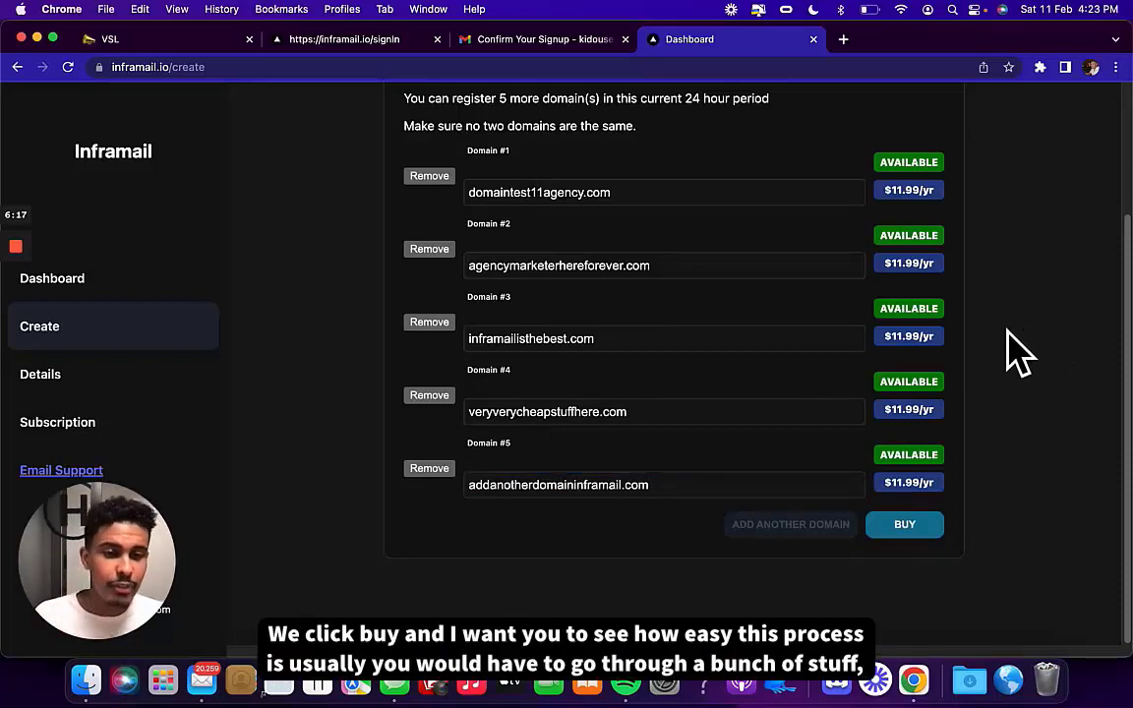
# - Buy the five domains, paying the $59.95 yearly total ($11.99 each) in Stripe
pyautogui.click(919, 534)
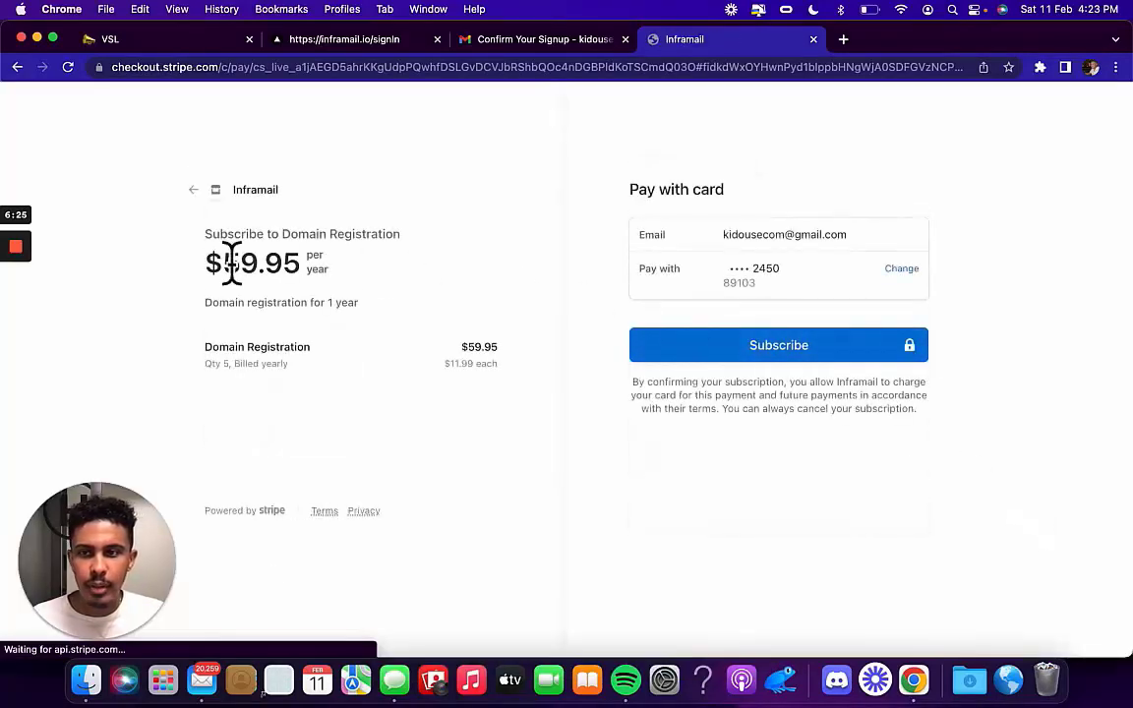
pyautogui.moveTo(209, 253); pyautogui.dragTo(222, 291)
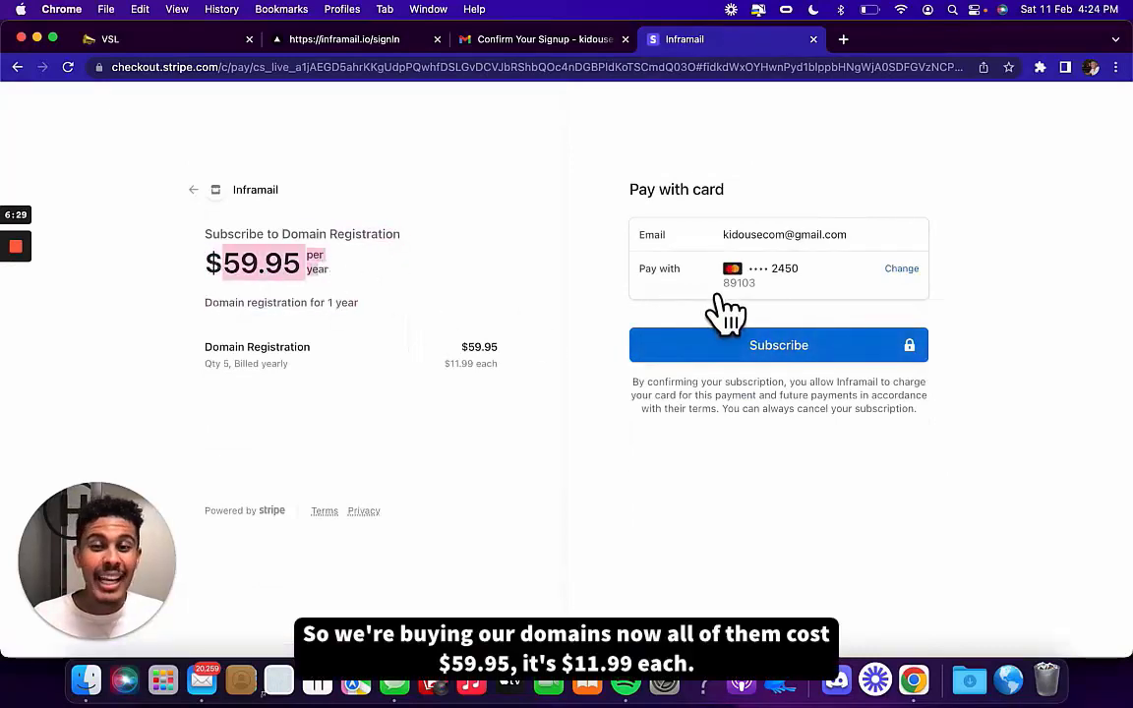
pyautogui.moveTo(444, 366); pyautogui.dragTo(499, 364)
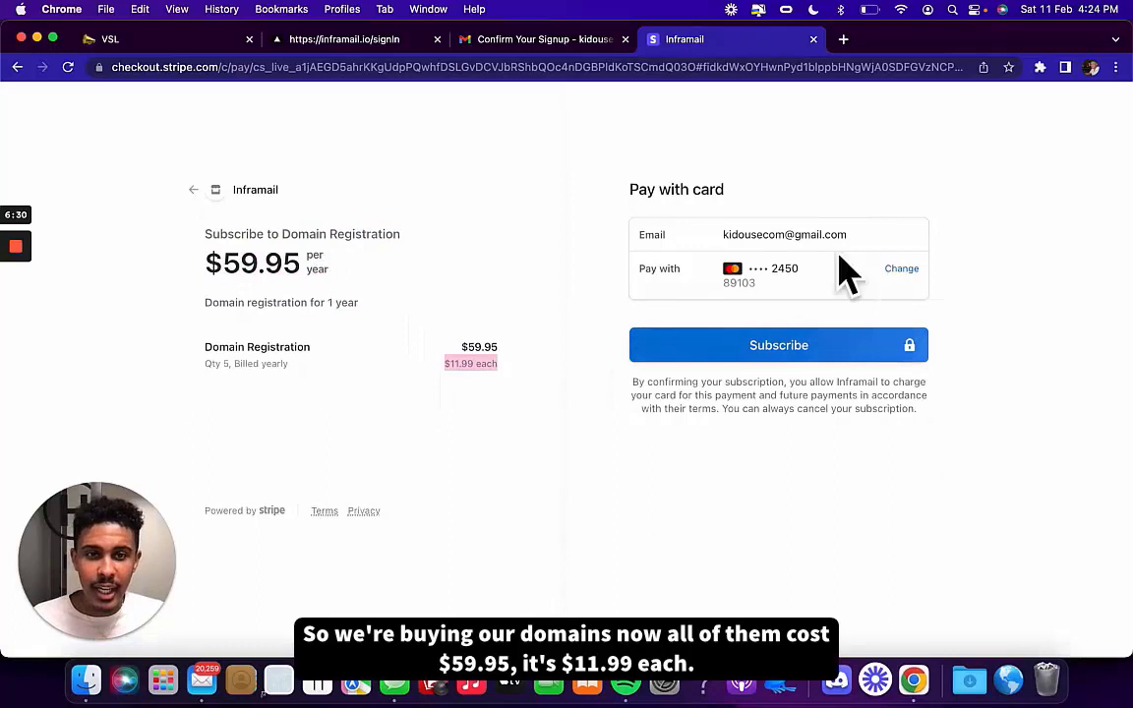
pyautogui.click(824, 354)
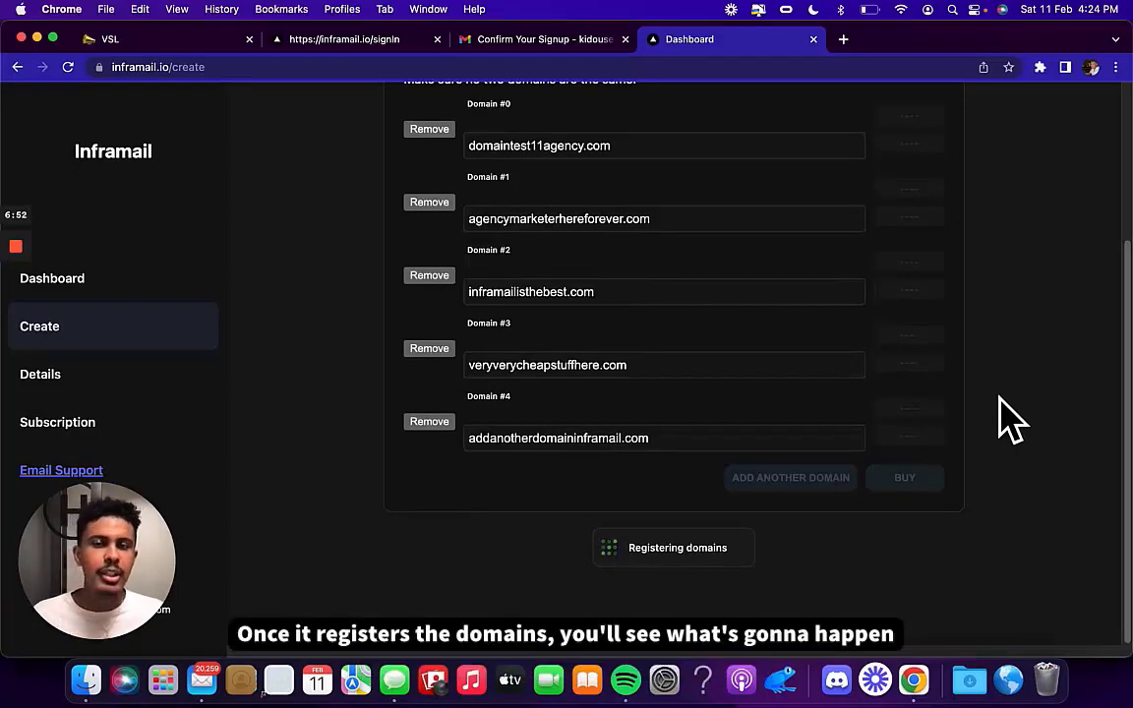
# - Read the Verify Email instructions once registration completes, then go to Gmail
pyautogui.scroll(-4, 1058, 394)
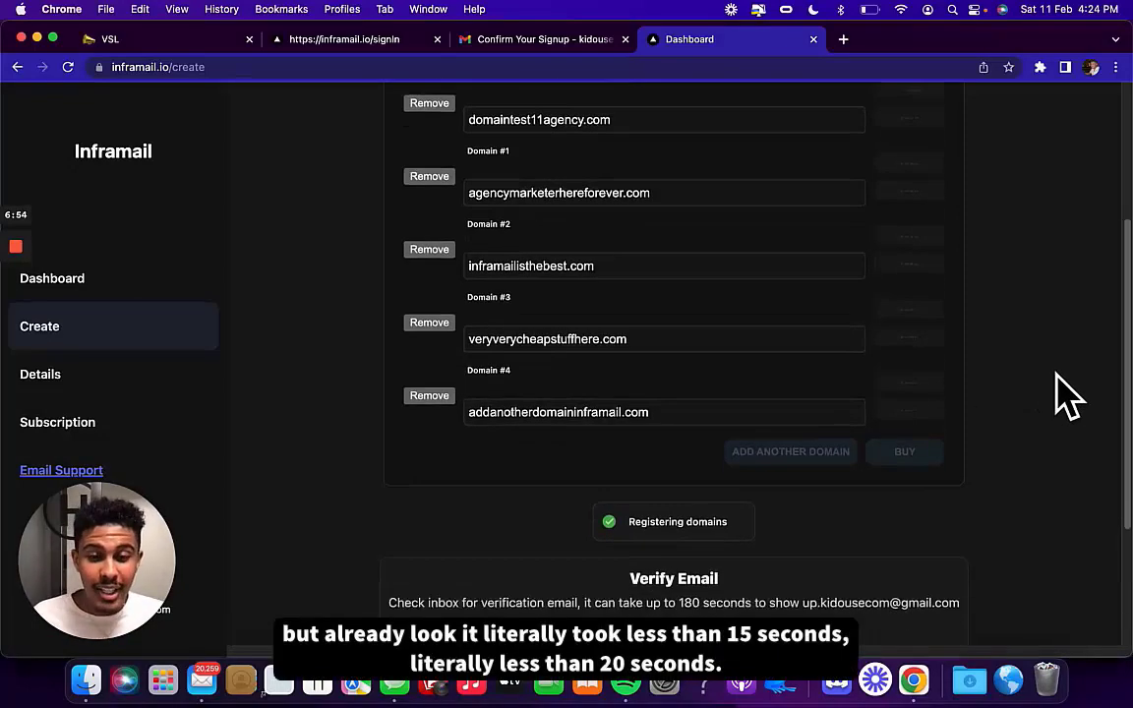
pyautogui.scroll(-2, 1060, 374)
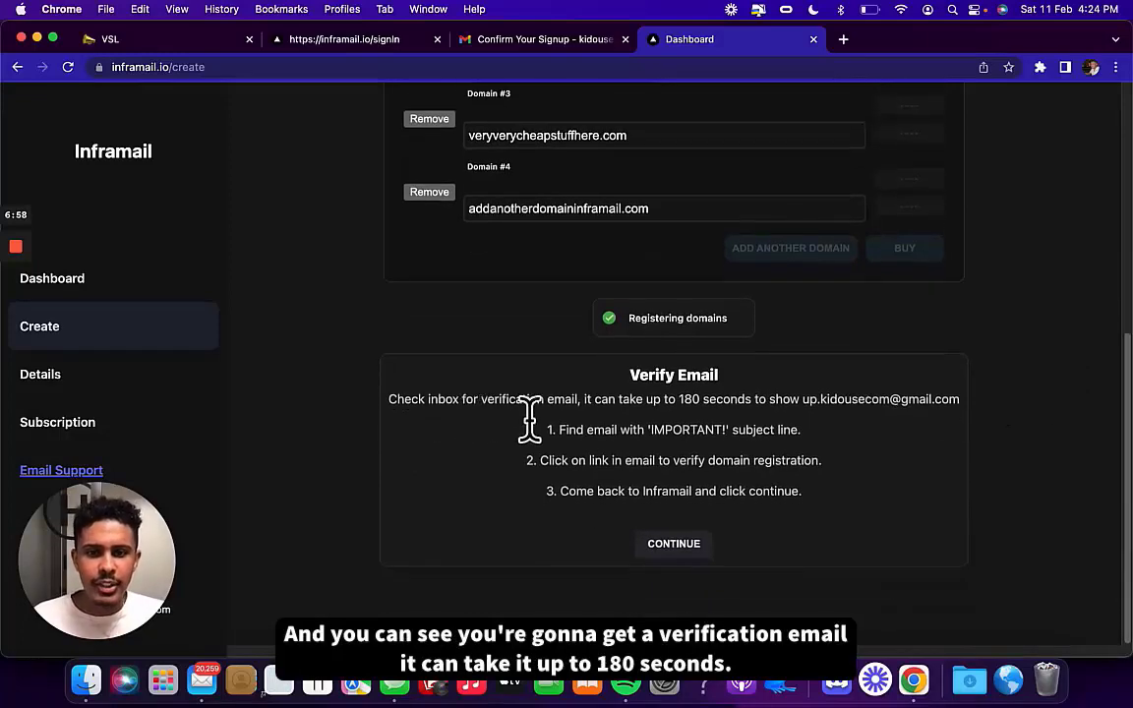
pyautogui.moveTo(474, 401); pyautogui.dragTo(816, 423)
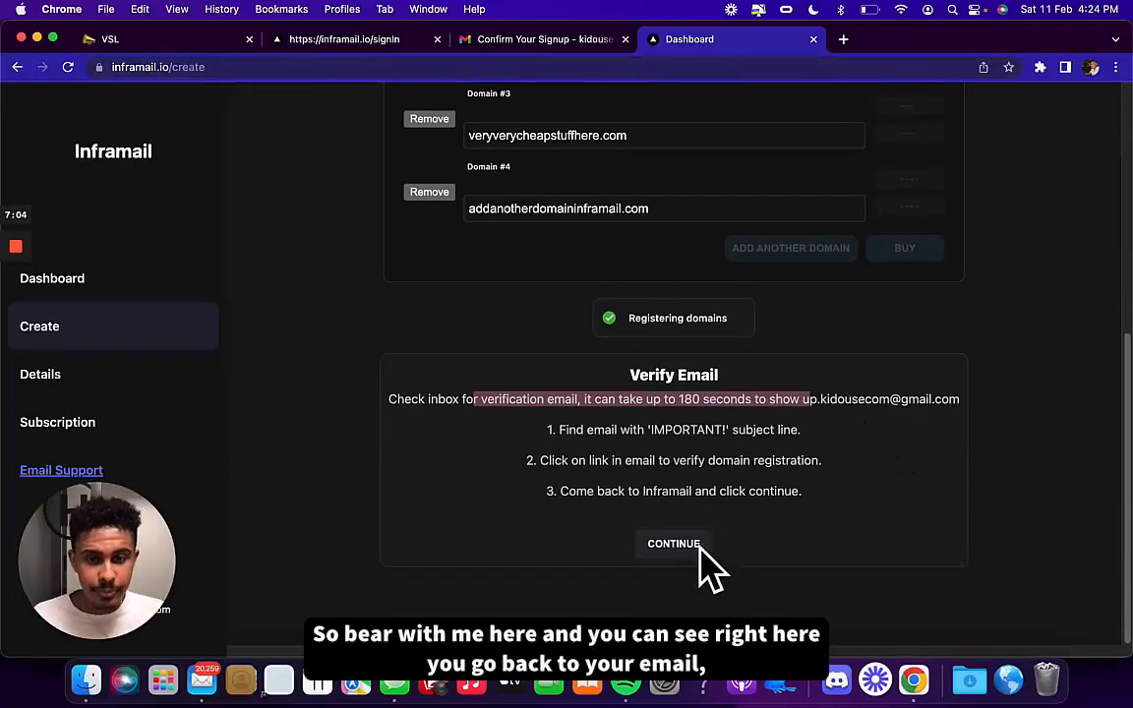
pyautogui.click(492, 44)
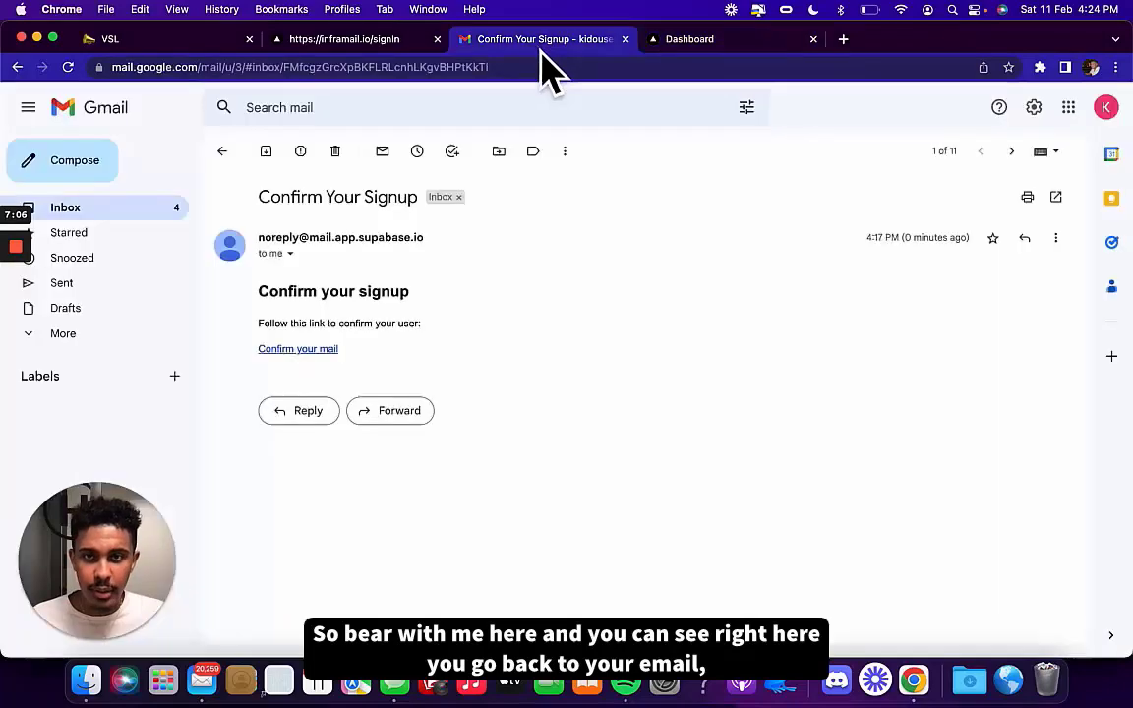
# - Find the domaintest11agency.com verification email in Gmail's Spam folder
pyautogui.click(123, 207)
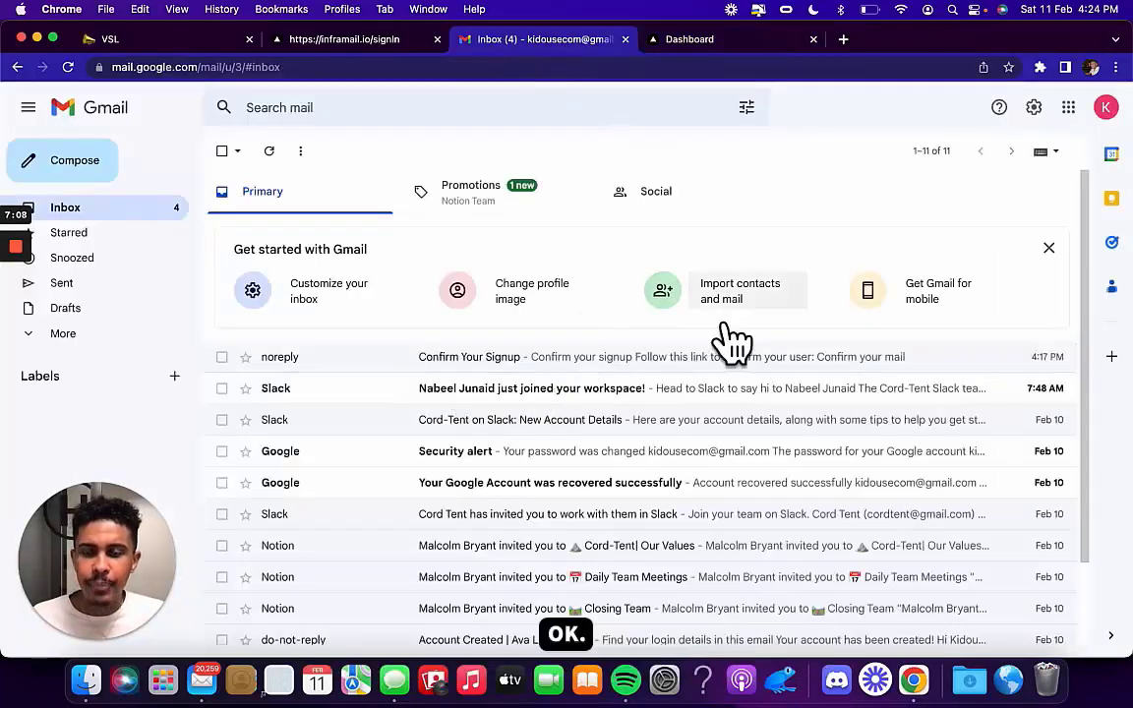
pyautogui.scroll(-2, 689, 335)
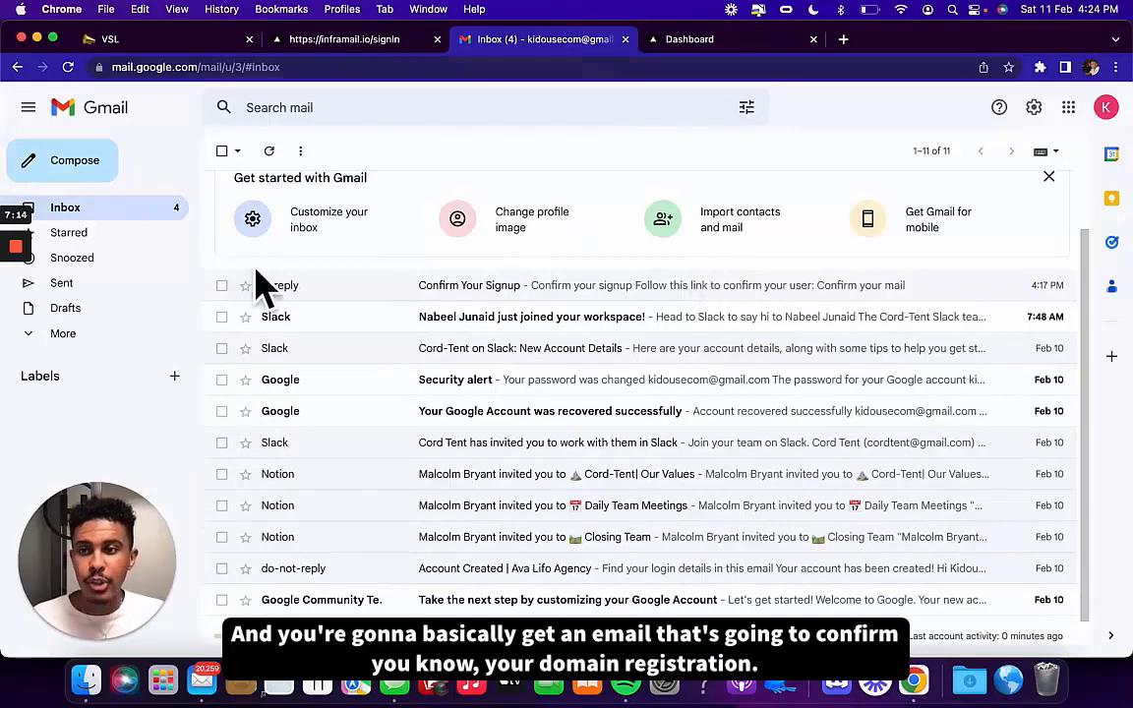
pyautogui.click(138, 339)
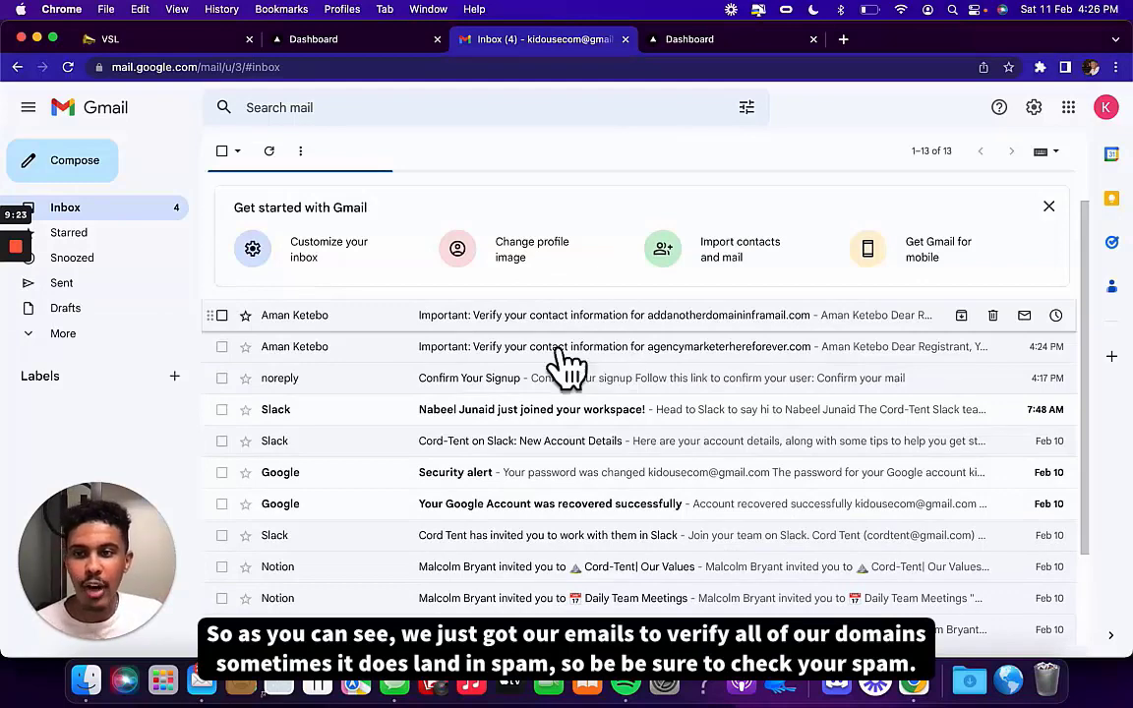
pyautogui.click(63, 333)
pyautogui.click(118, 459)
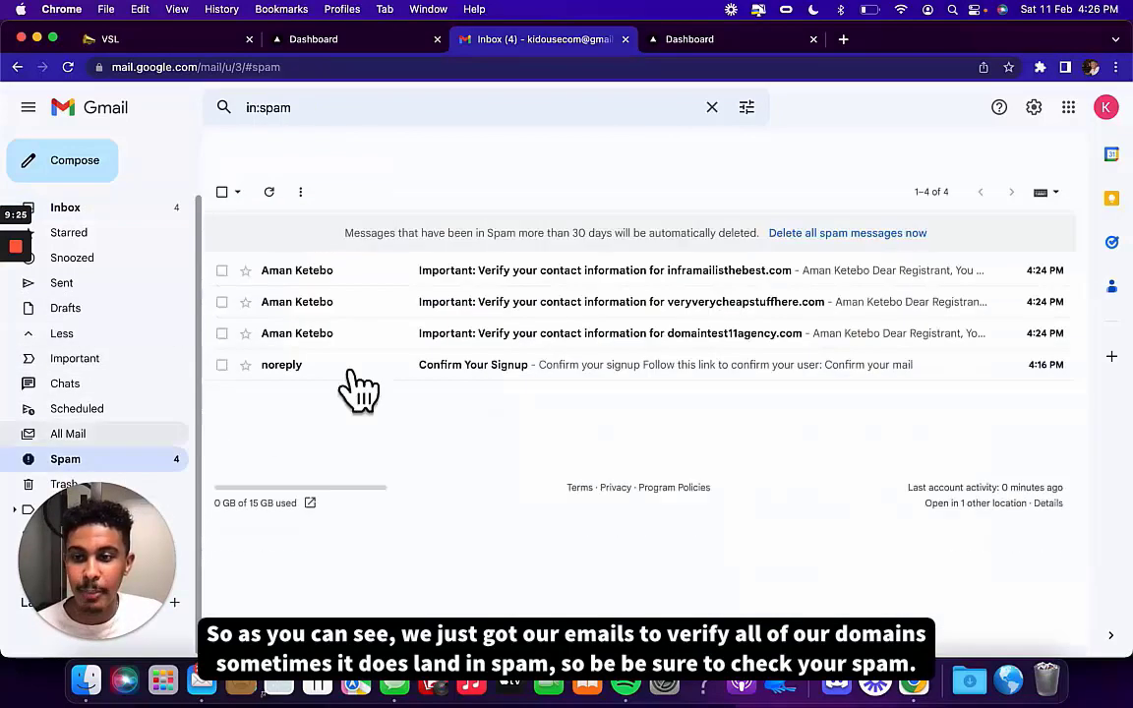
pyautogui.click(507, 332)
pyautogui.scroll(-3, 548, 401)
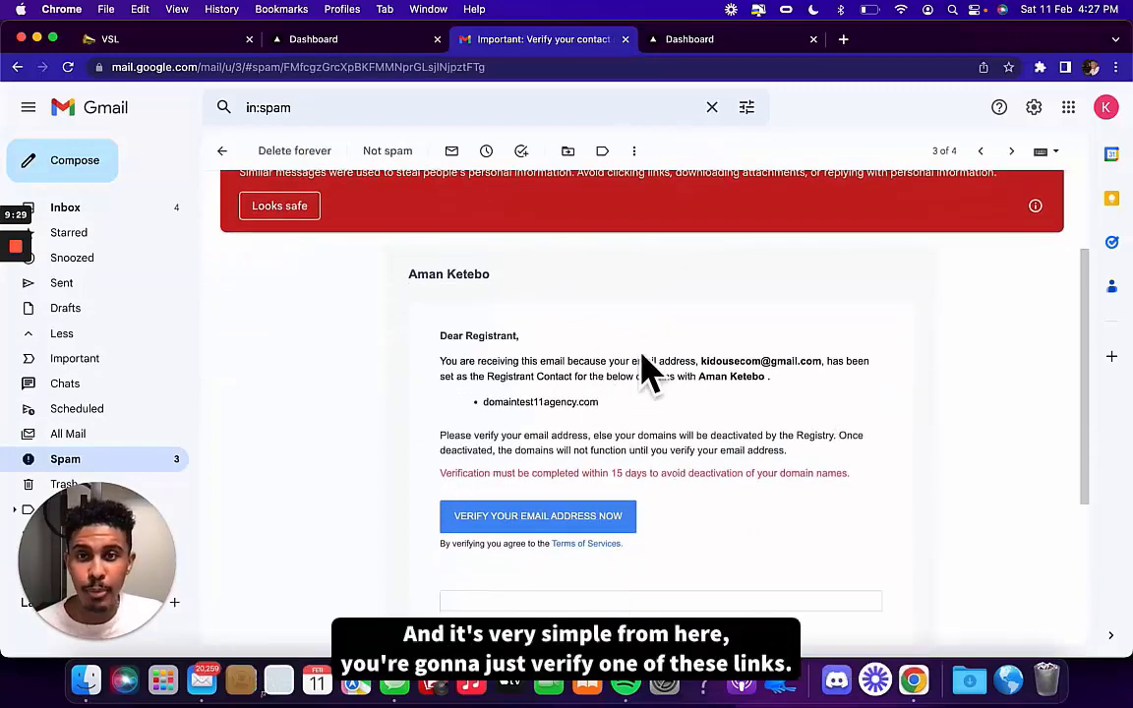
# - Verify the email address from the agencymarketerhereforever.com email in the inbox
pyautogui.click(94, 207)
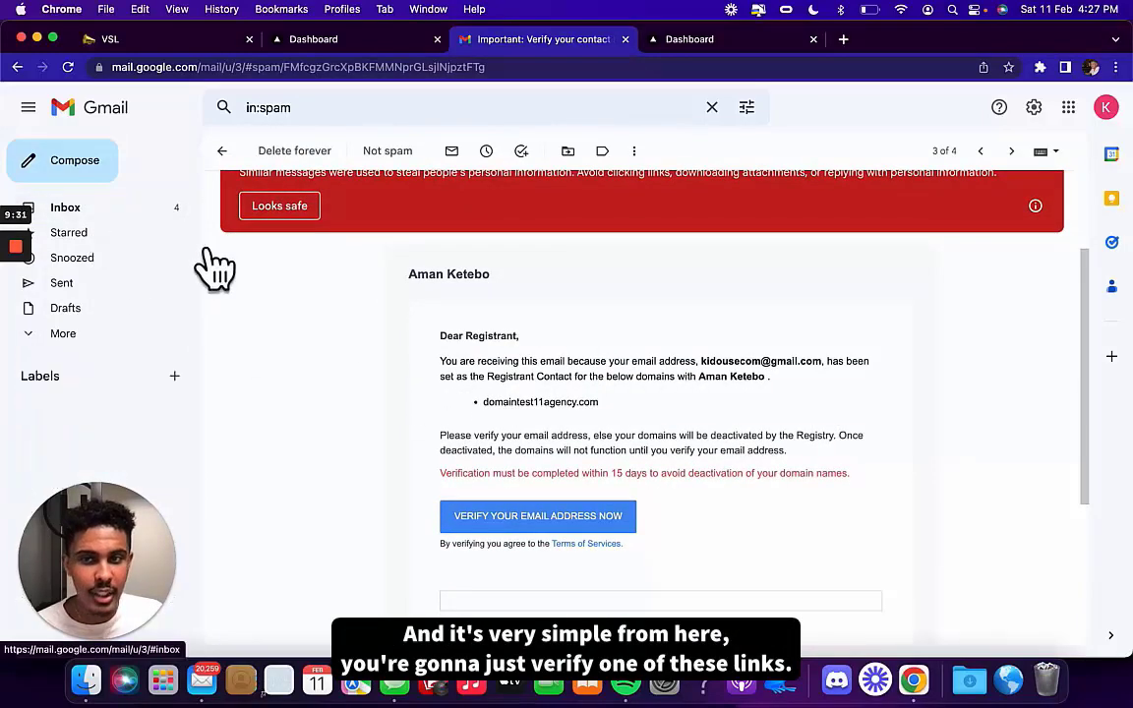
pyautogui.click(526, 344)
pyautogui.scroll(-2, 630, 399)
pyautogui.scroll(-1, 629, 398)
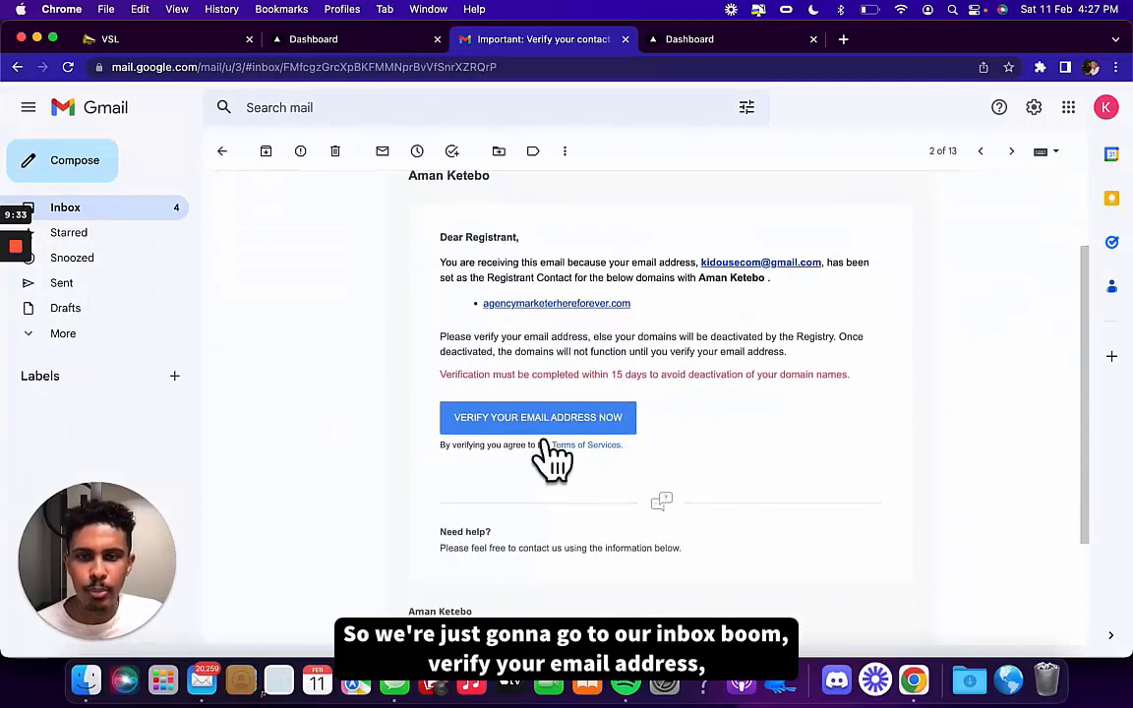
pyautogui.click(539, 431)
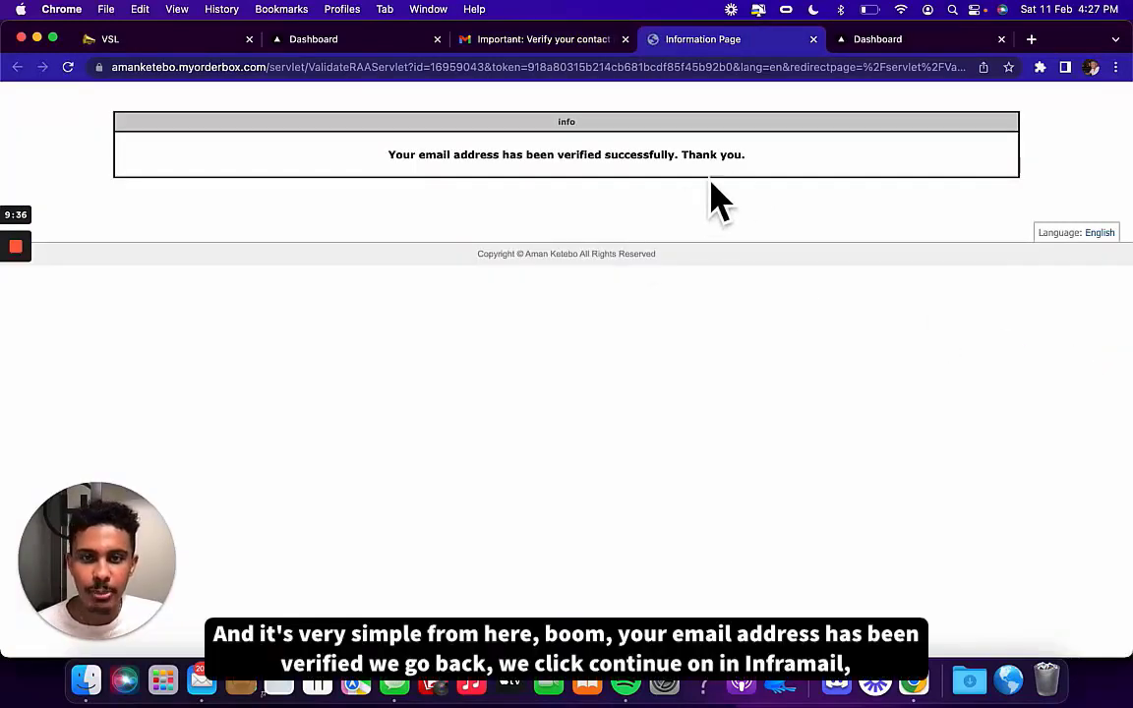
pyautogui.moveTo(759, 169); pyautogui.dragTo(248, 185)
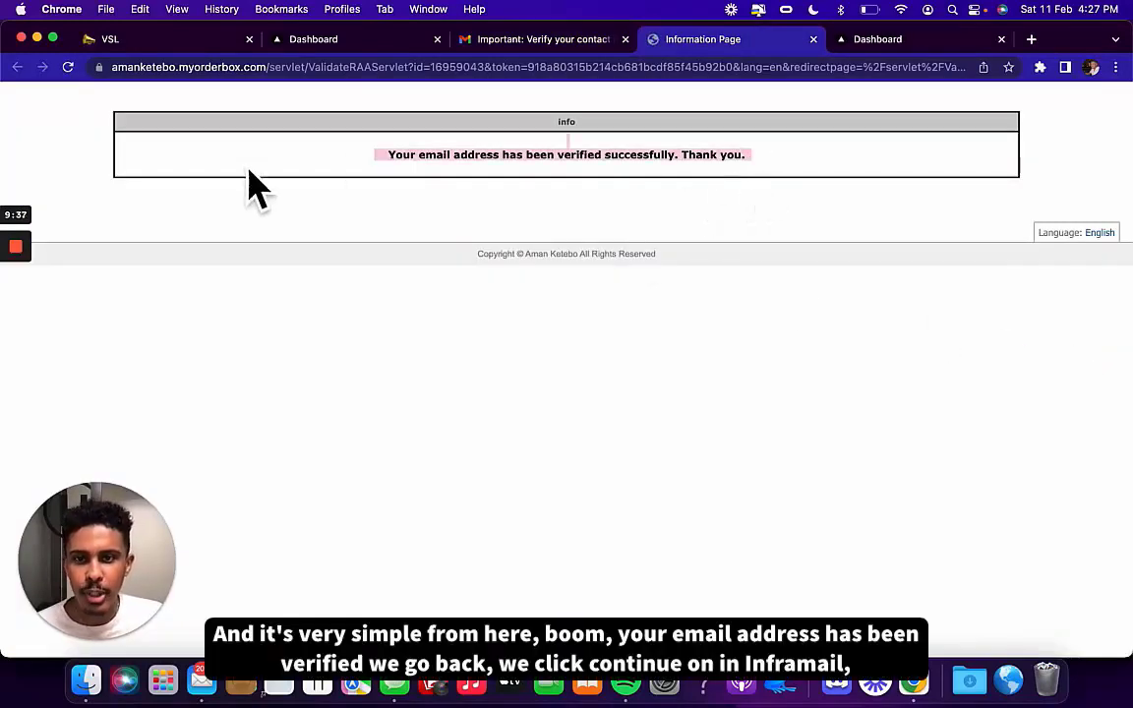
pyautogui.click(890, 44)
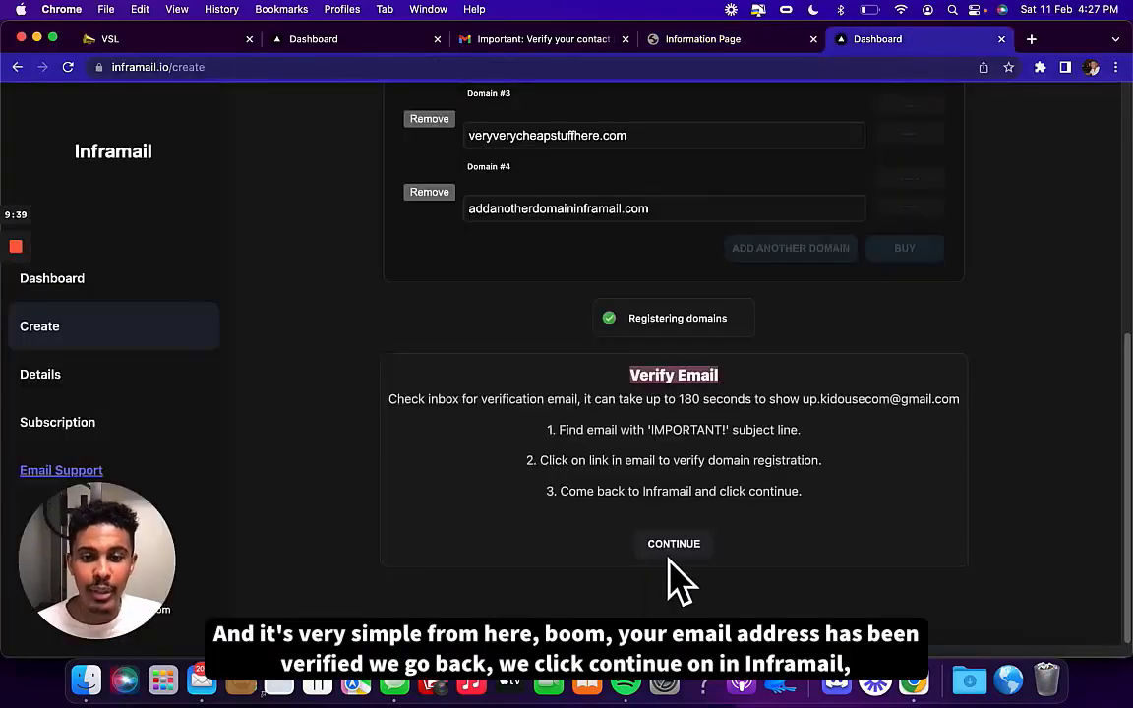
# - Continue past domain verification and save a compliant cPanel password
pyautogui.click(673, 544)
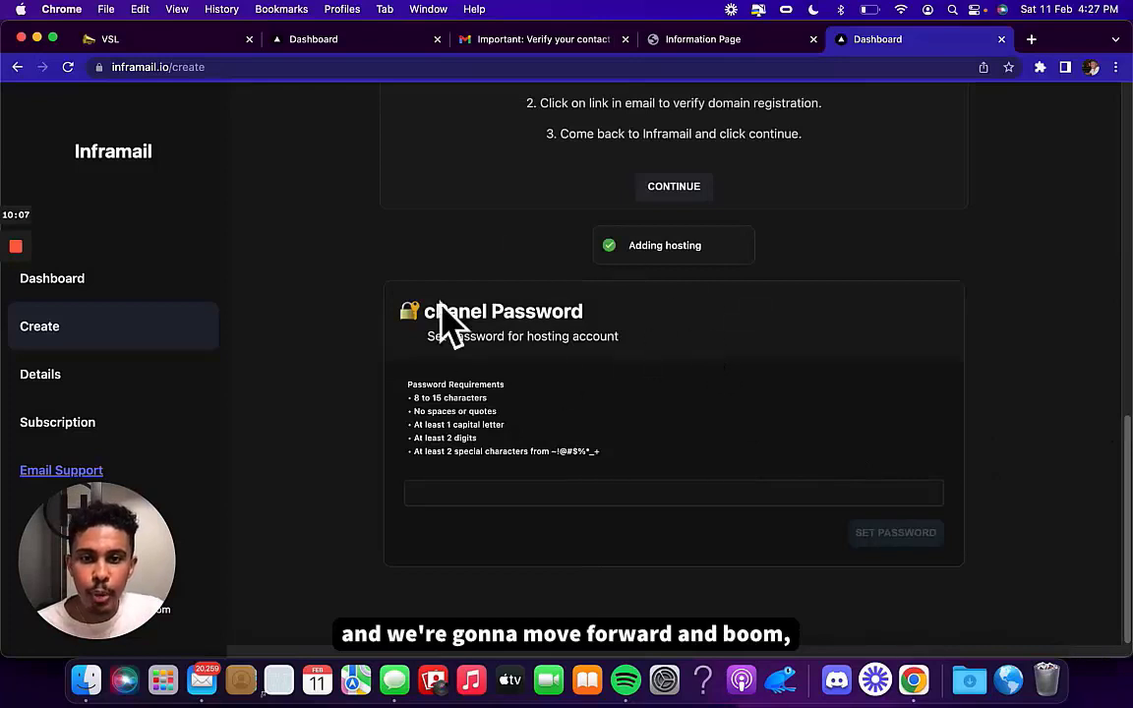
pyautogui.click(531, 495)
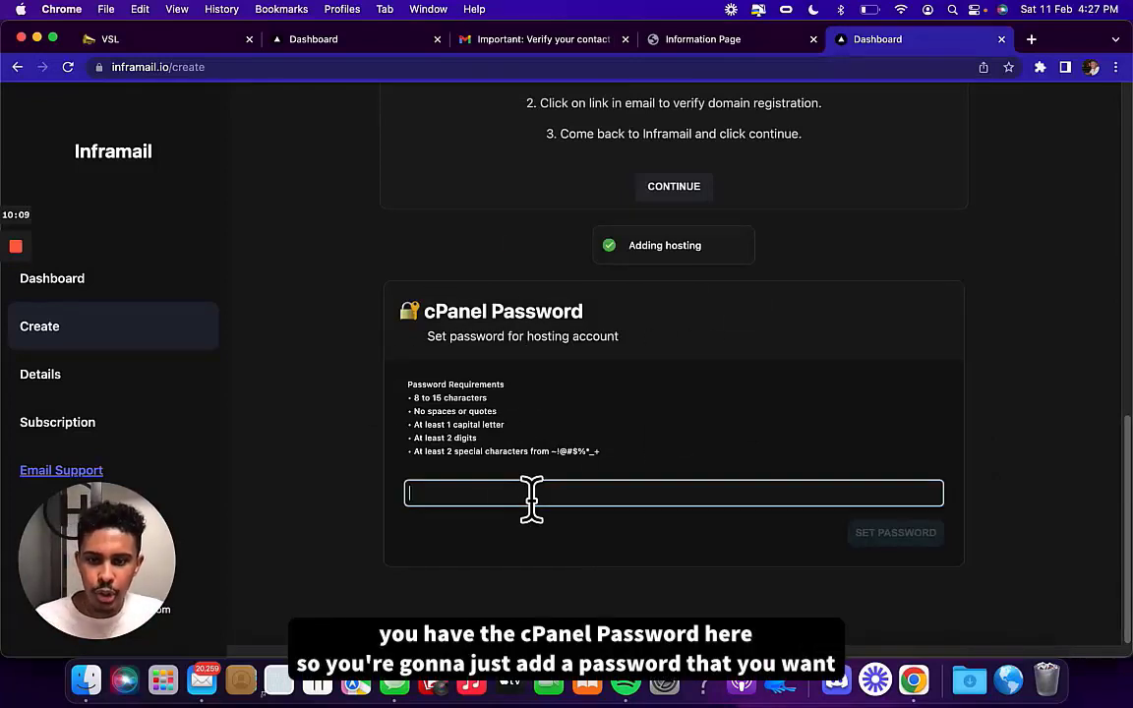
pyautogui.write('••••')
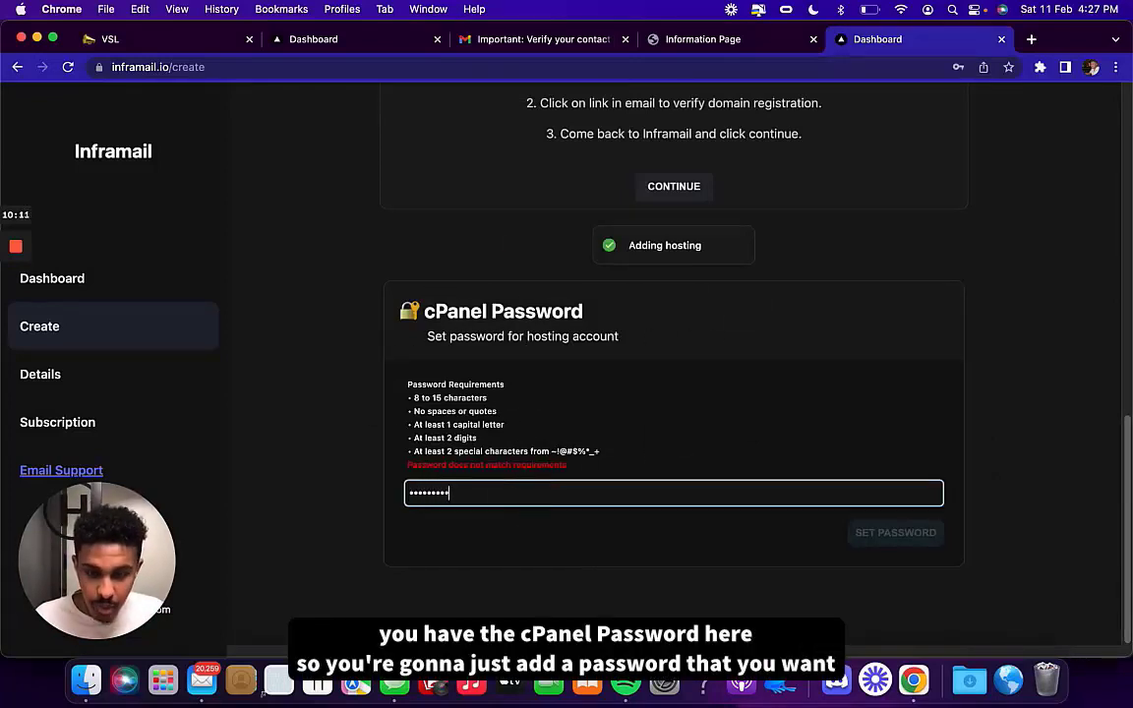
pyautogui.press('BackSpace')
pyautogui.press('BackSpace')
pyautogui.press('BackSpace')
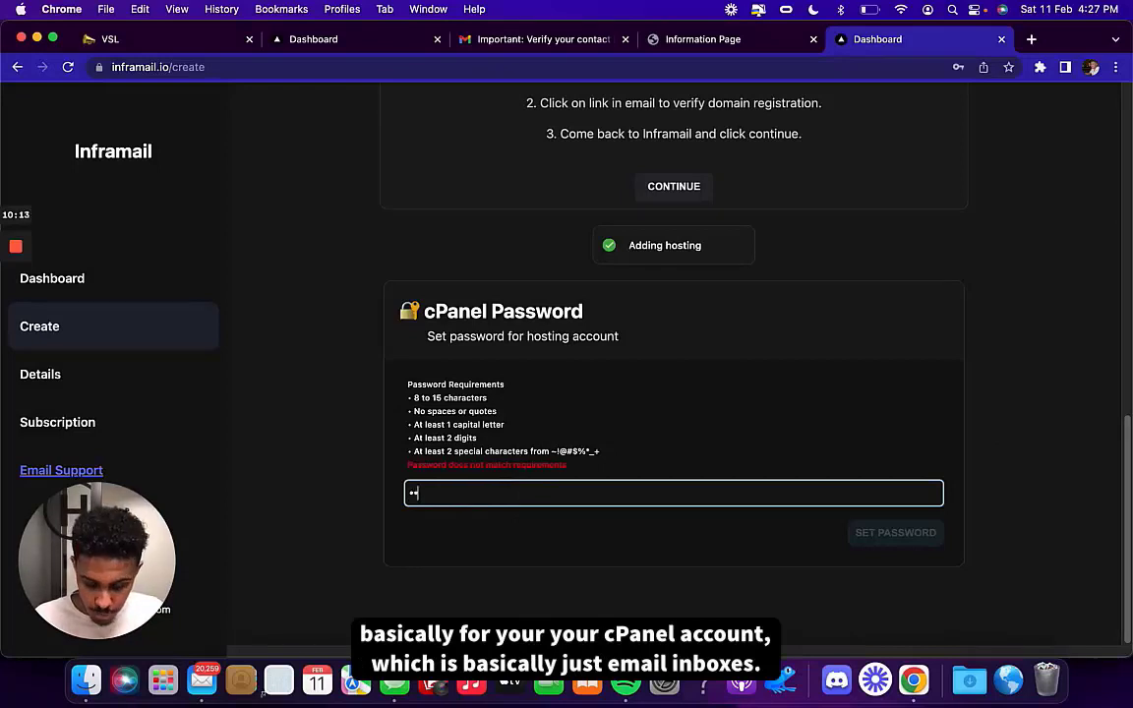
pyautogui.write('••••••')
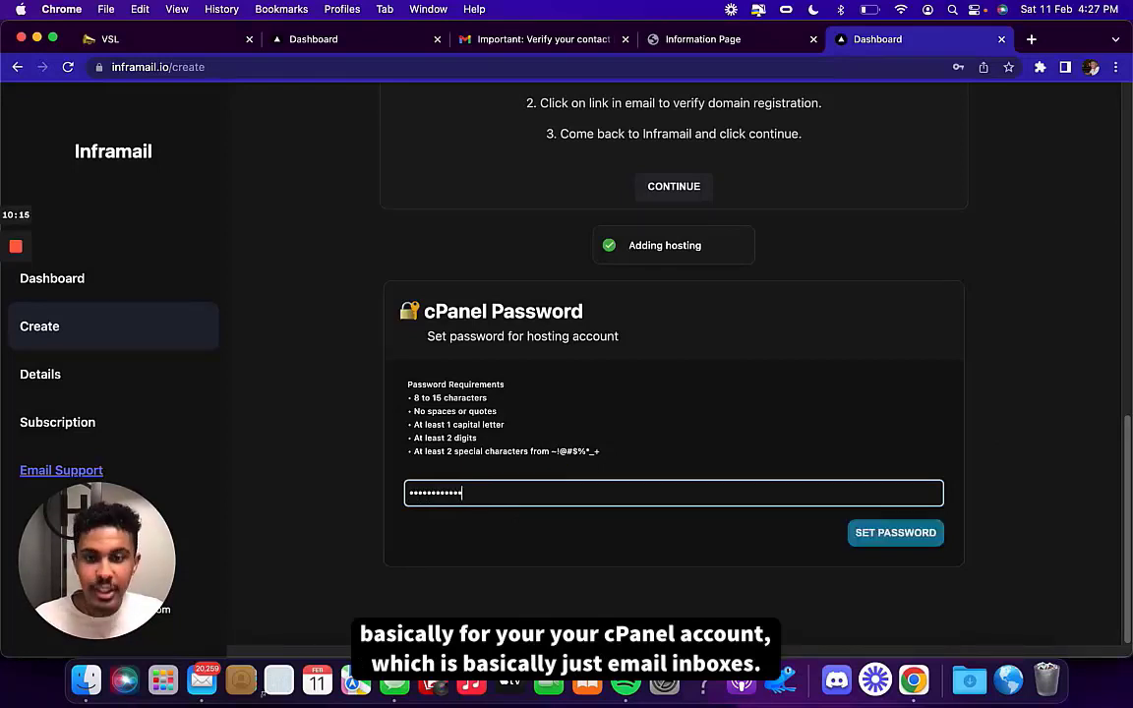
pyautogui.click(899, 538)
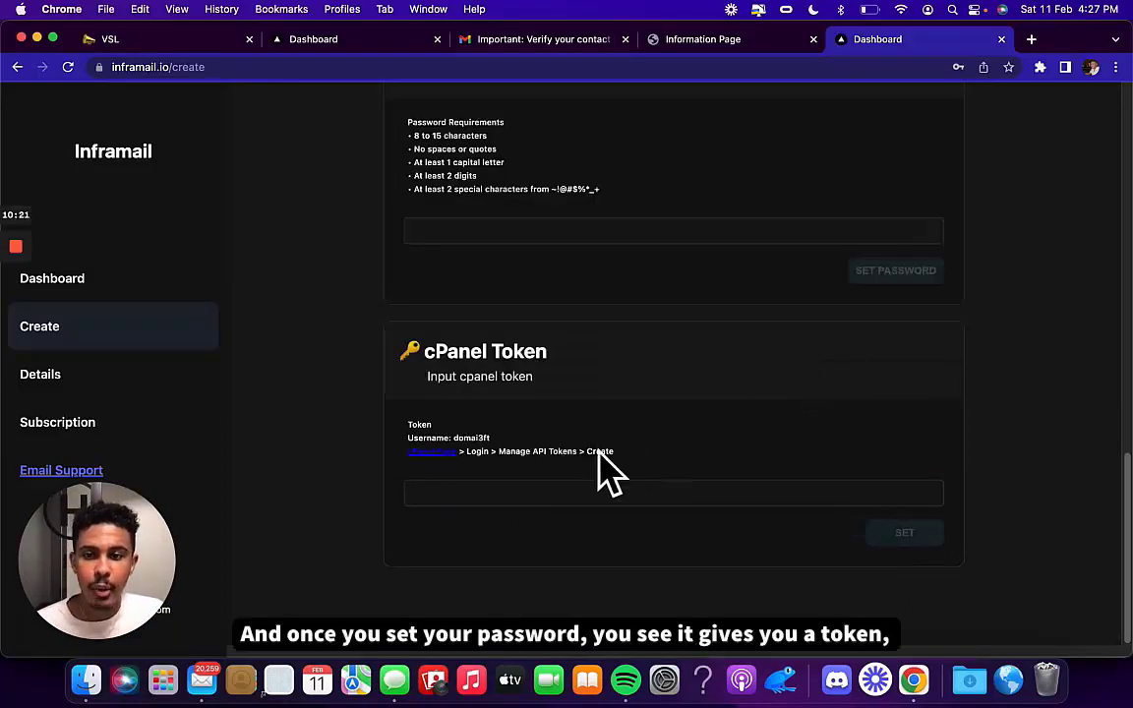
# - Log in to cPanel with the username copied from Inframail's instructions and the account password
pyautogui.click(438, 452)
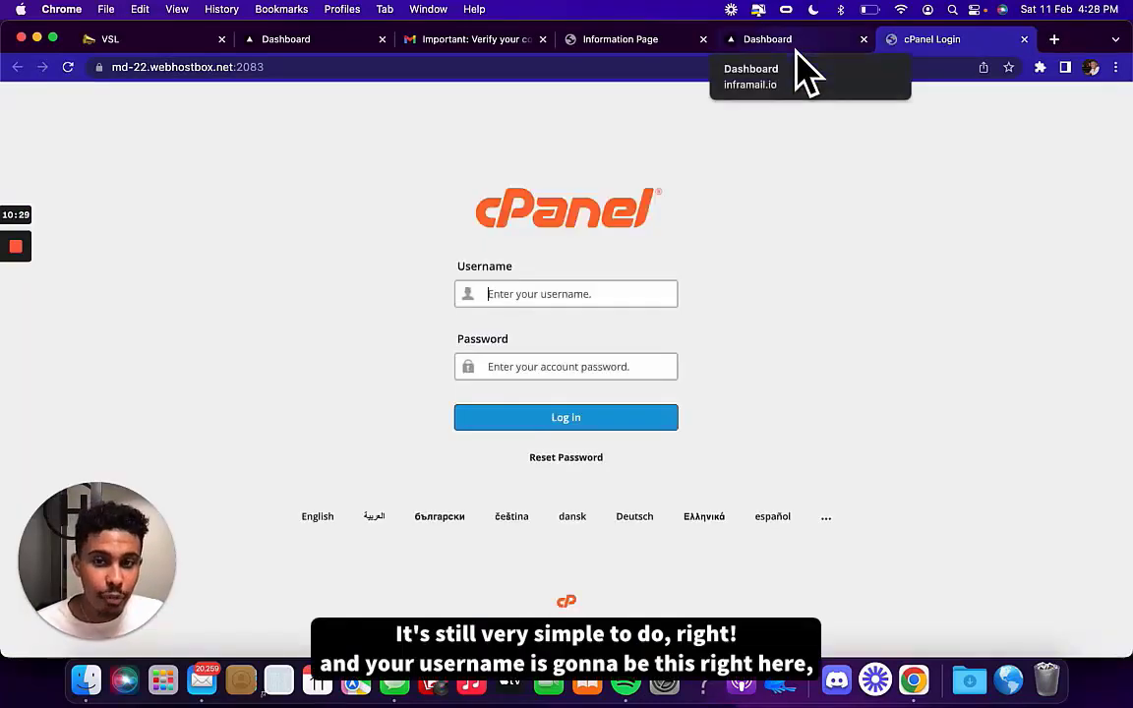
pyautogui.click(777, 40)
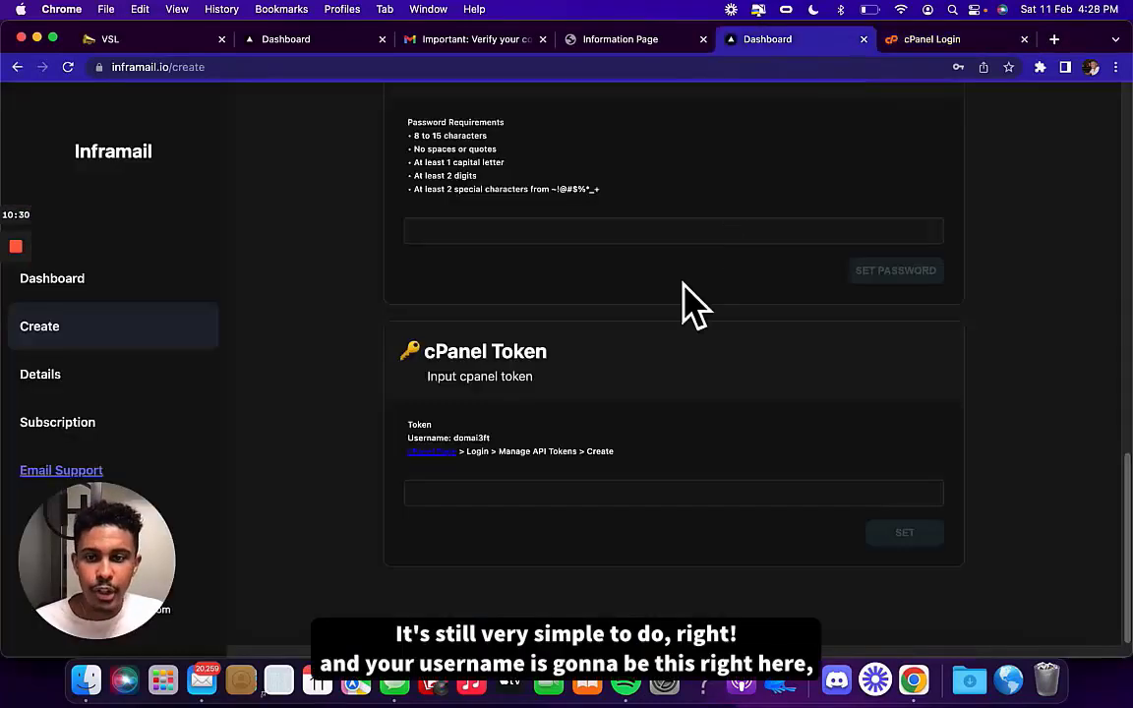
pyautogui.doubleClick(474, 439)
pyautogui.press('super+c')
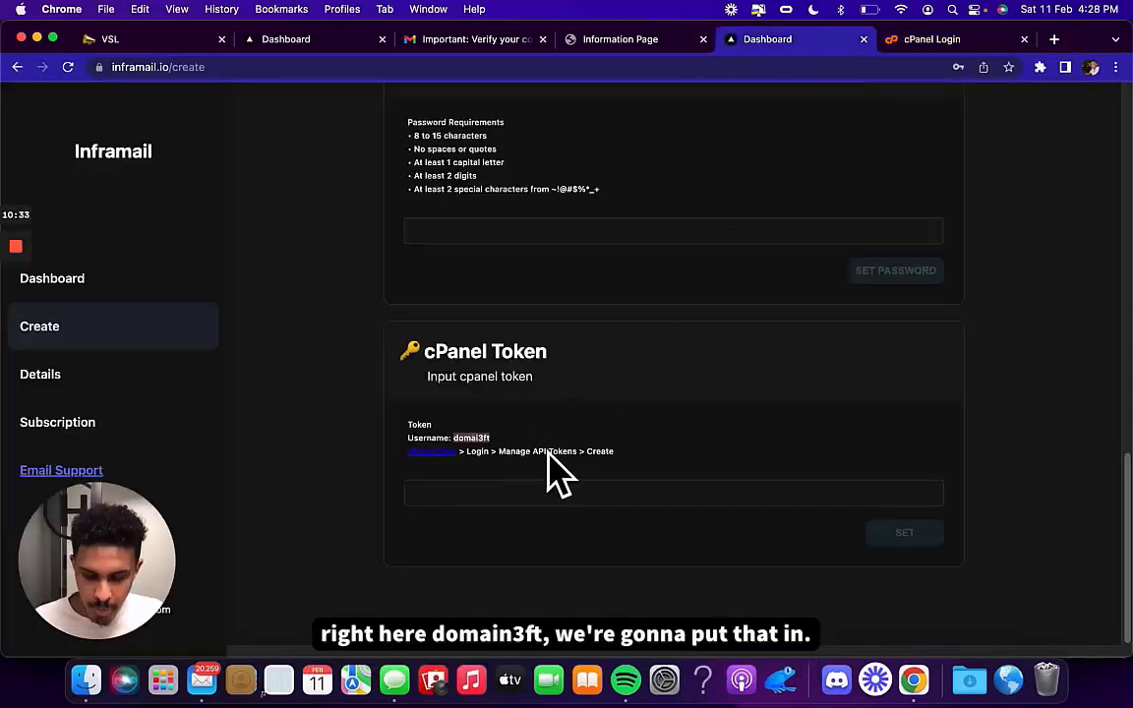
pyautogui.click(944, 39)
pyautogui.click(545, 295)
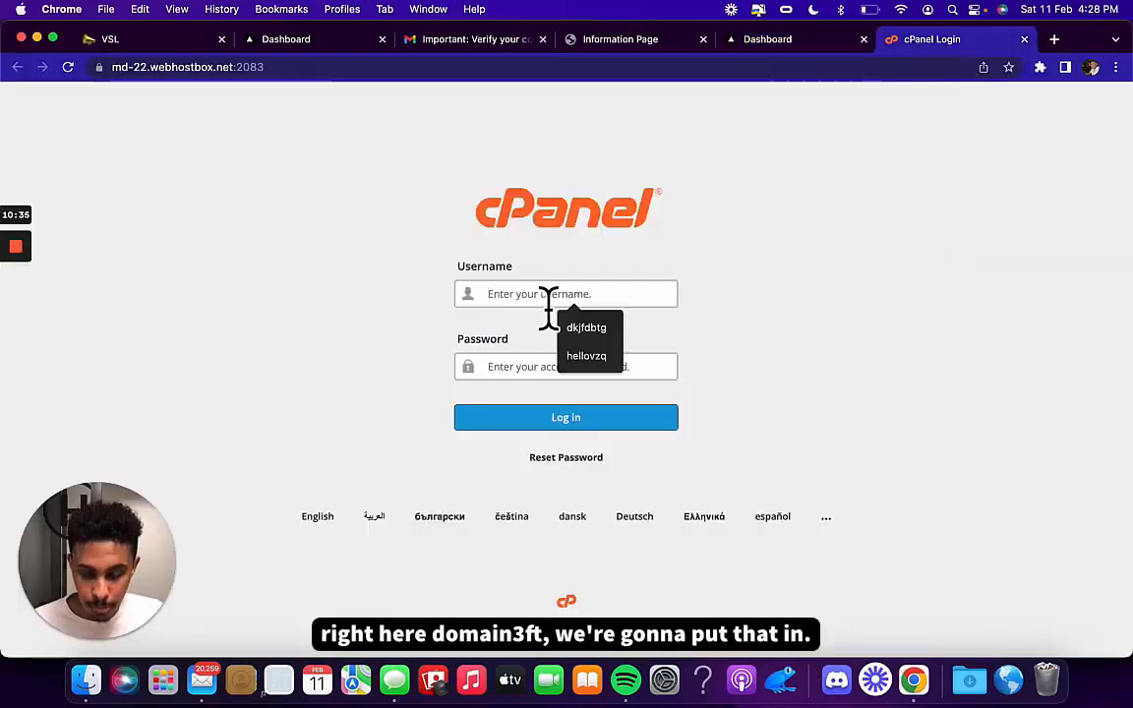
pyautogui.press('super+v')
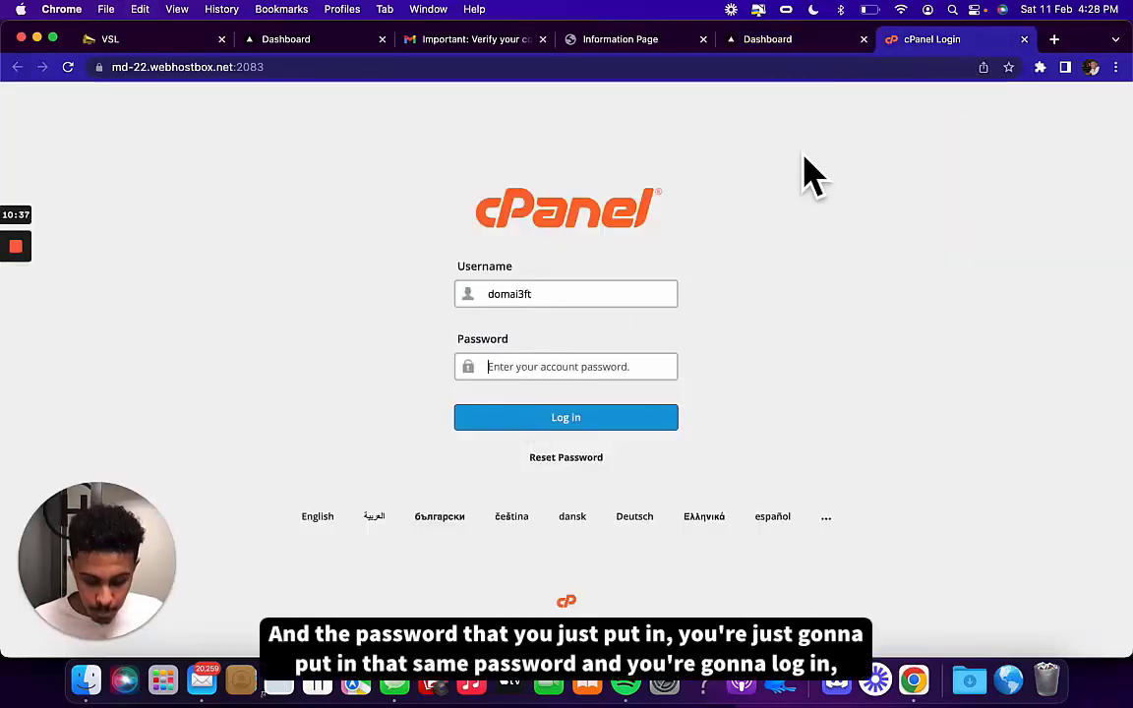
pyautogui.write('••')
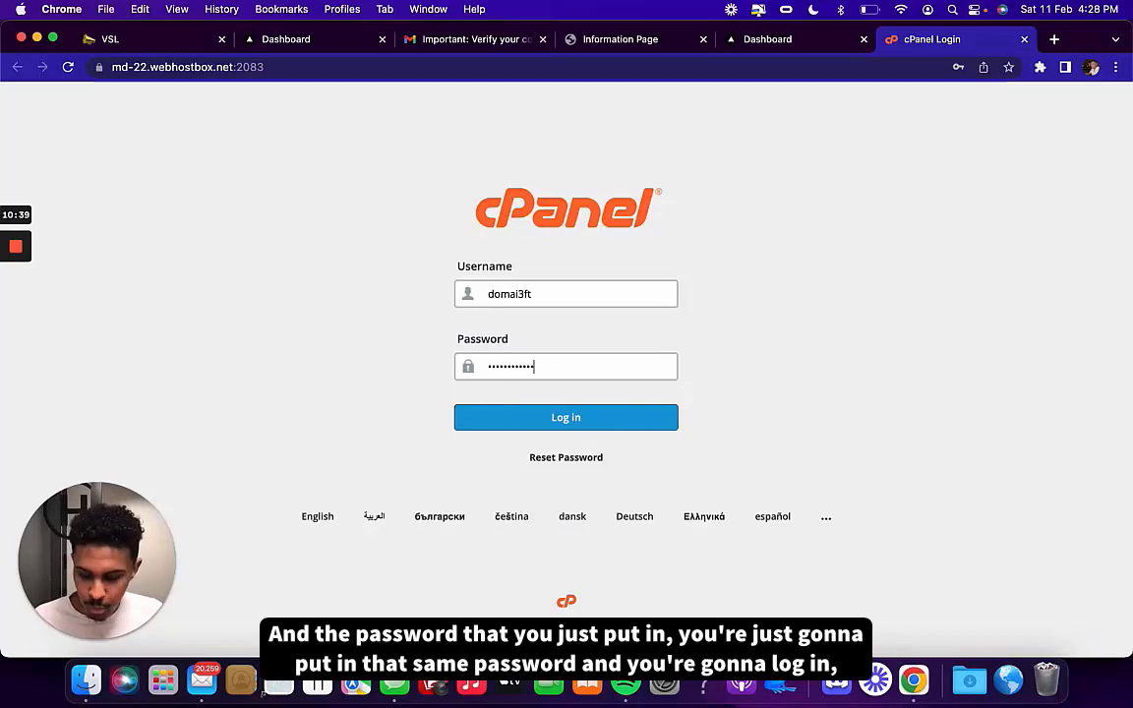
pyautogui.click(607, 423)
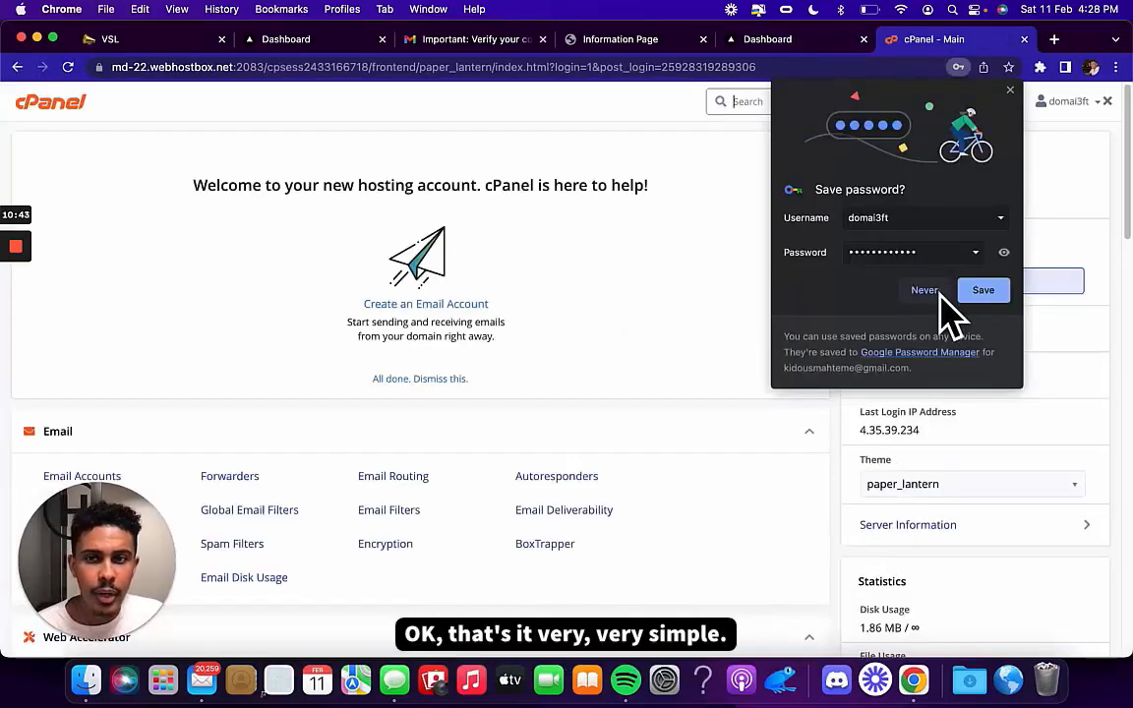
pyautogui.click(925, 291)
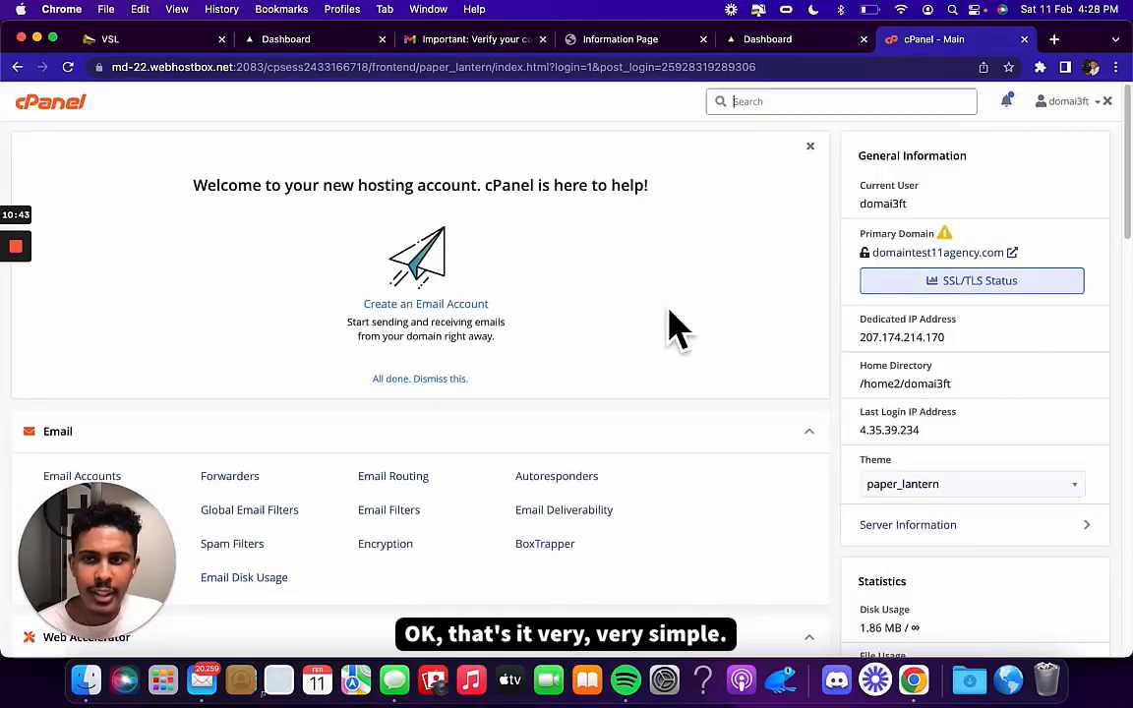
# - Find and open the Manage API Tokens page from the cPanel home page
pyautogui.click(809, 50)
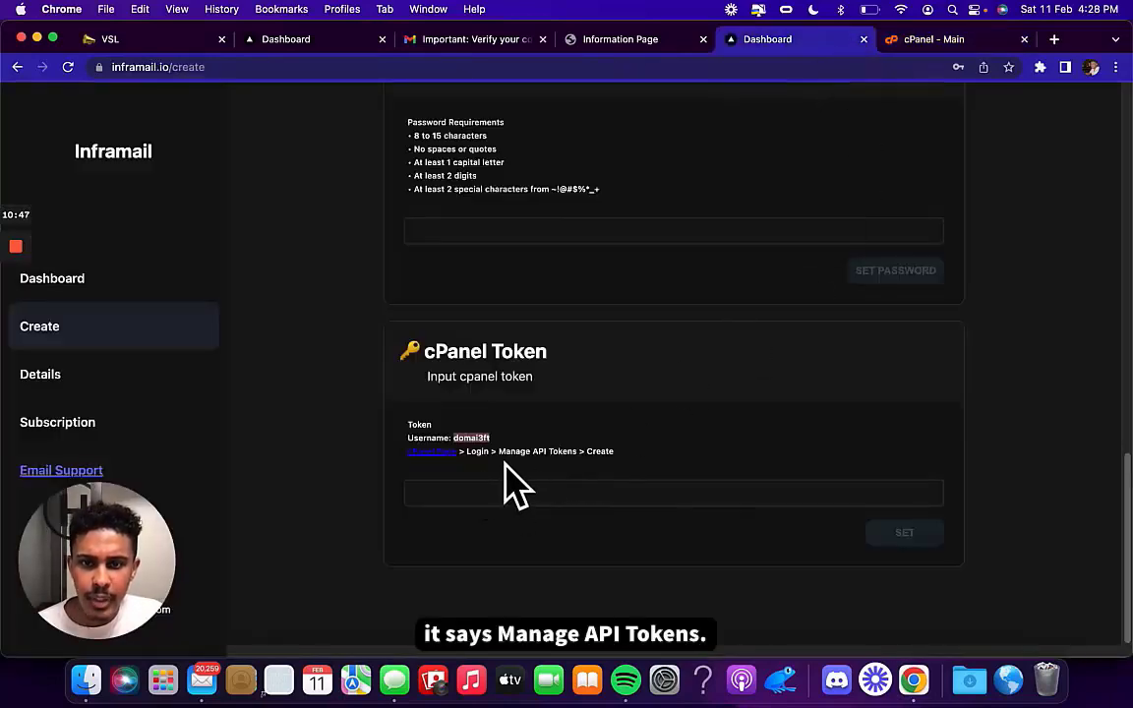
pyautogui.click(920, 41)
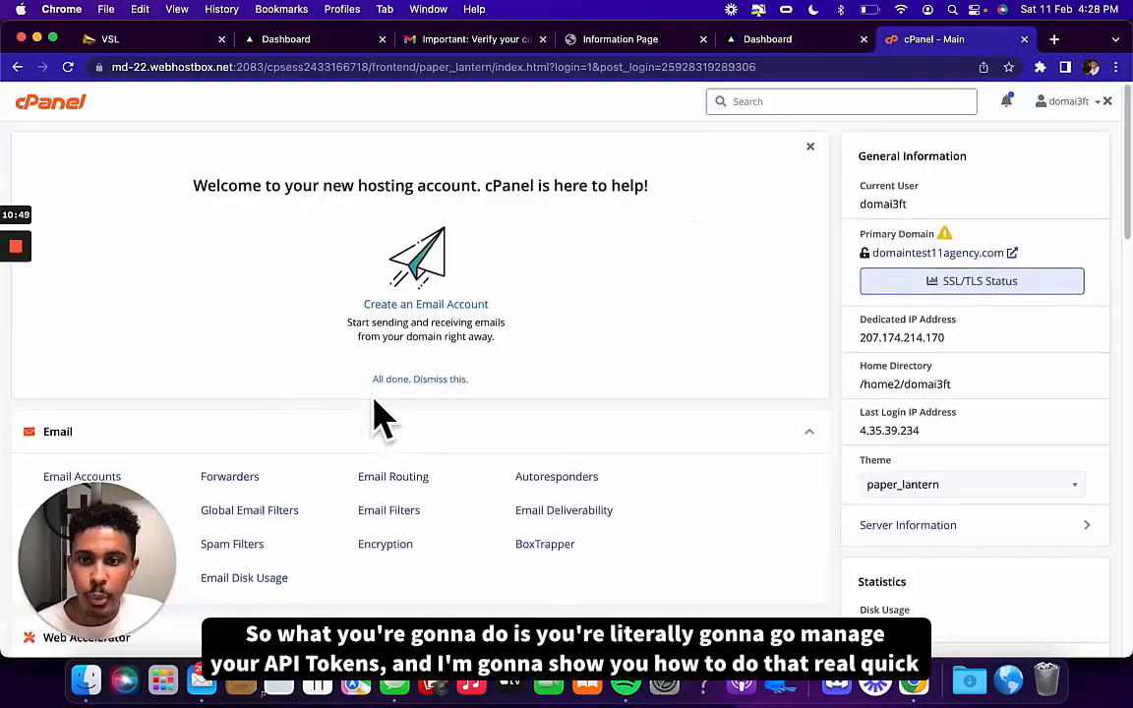
pyautogui.click(418, 379)
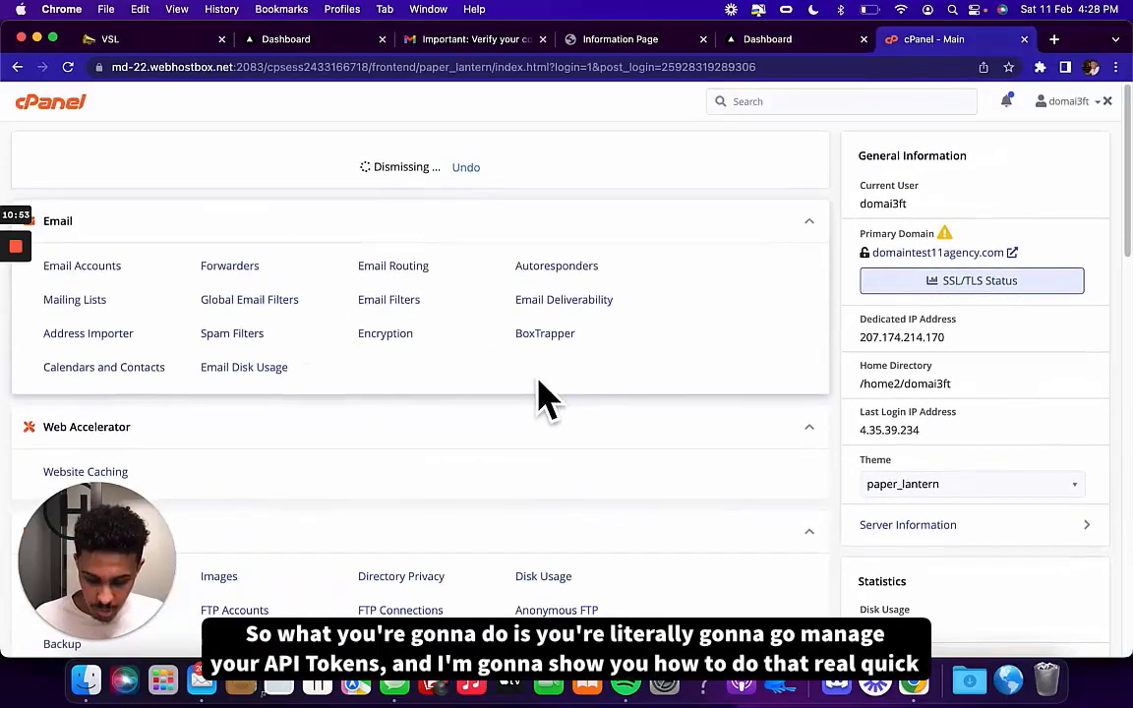
pyautogui.press('cmd+f')
pyautogui.write('Manage')
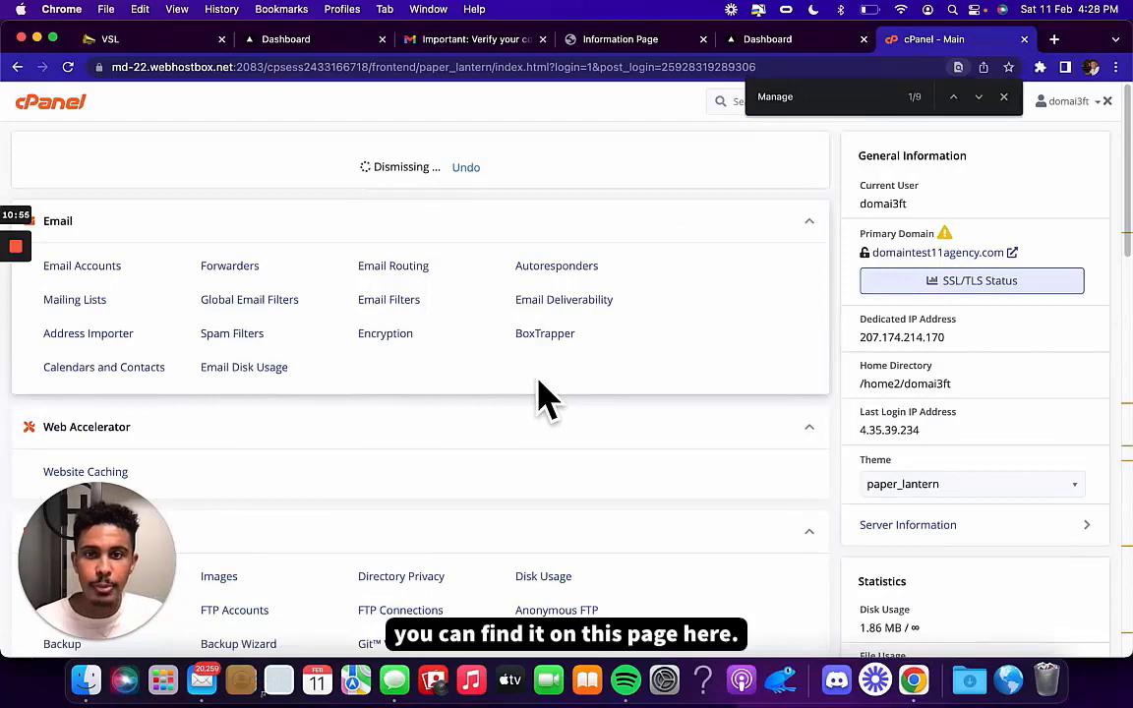
pyautogui.scroll(-10, 599, 388)
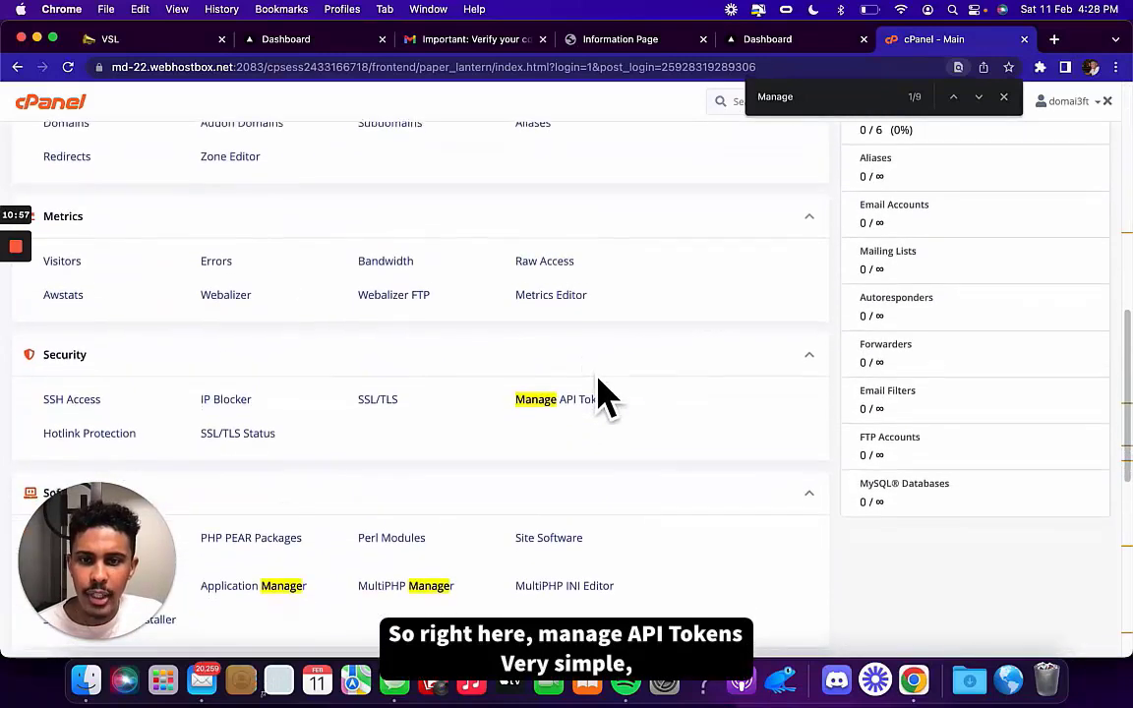
pyautogui.click(588, 399)
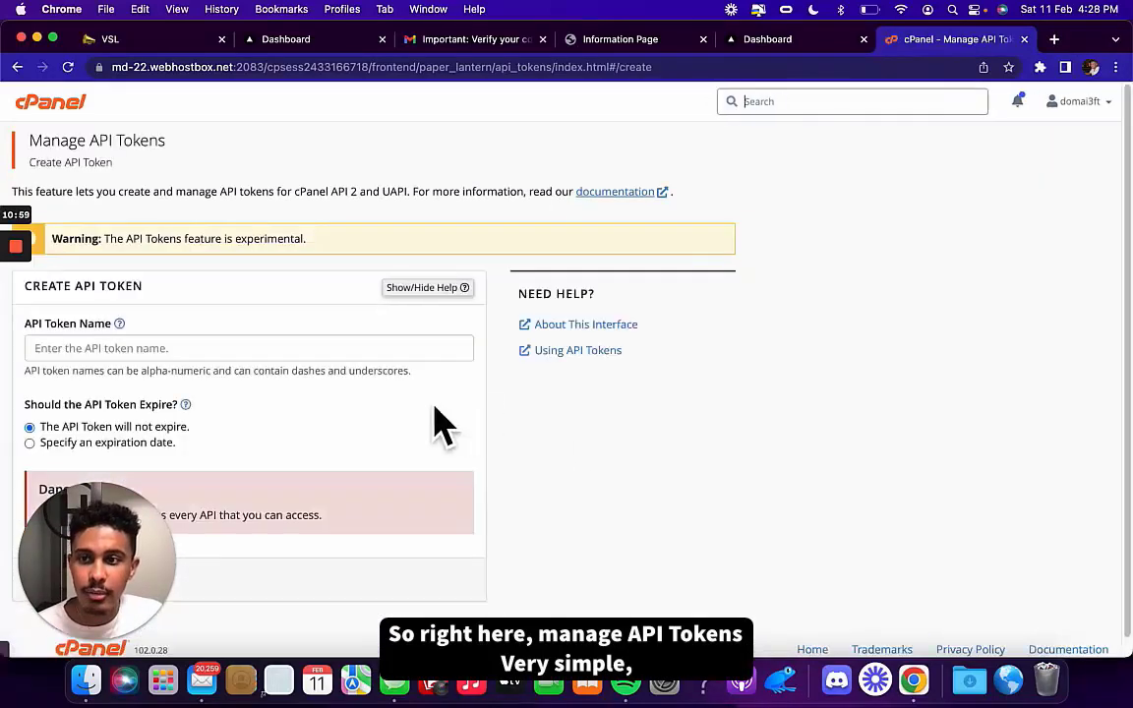
pyautogui.scroll(-1, 246, 393)
# - Create a non-expiring cPanel API token named Inframail
pyautogui.click(122, 337)
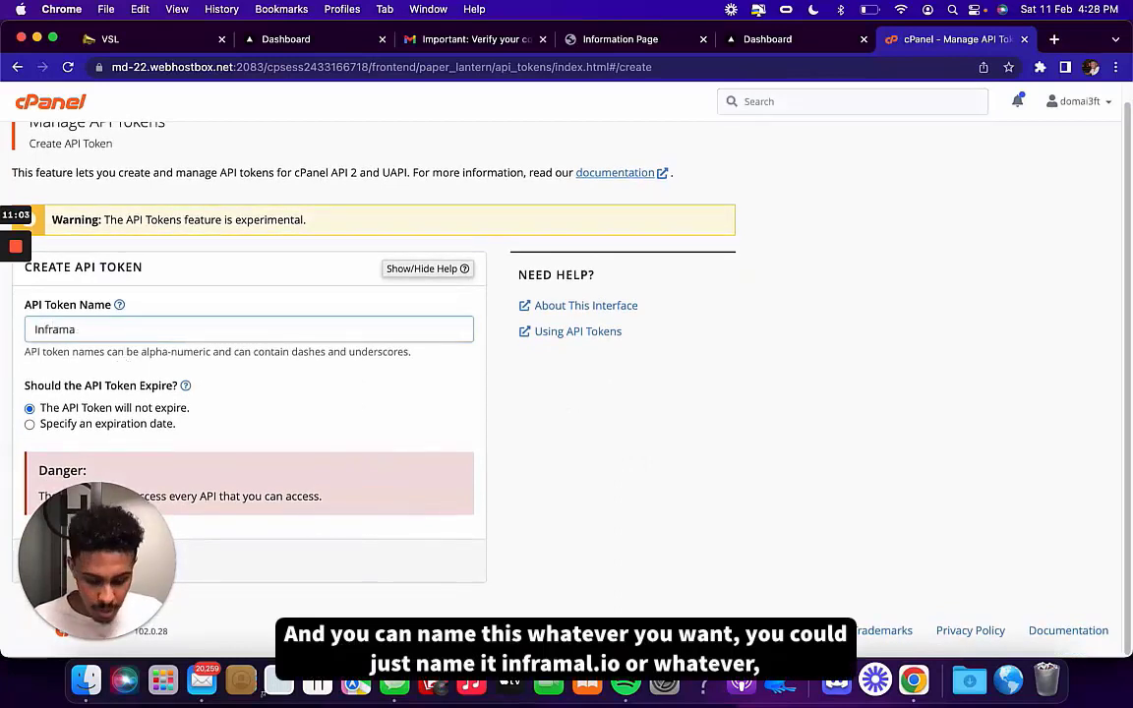
pyautogui.write('Inframail.io')
pyautogui.press('BackSpace')
pyautogui.press('BackSpace')
pyautogui.press('BackSpace')
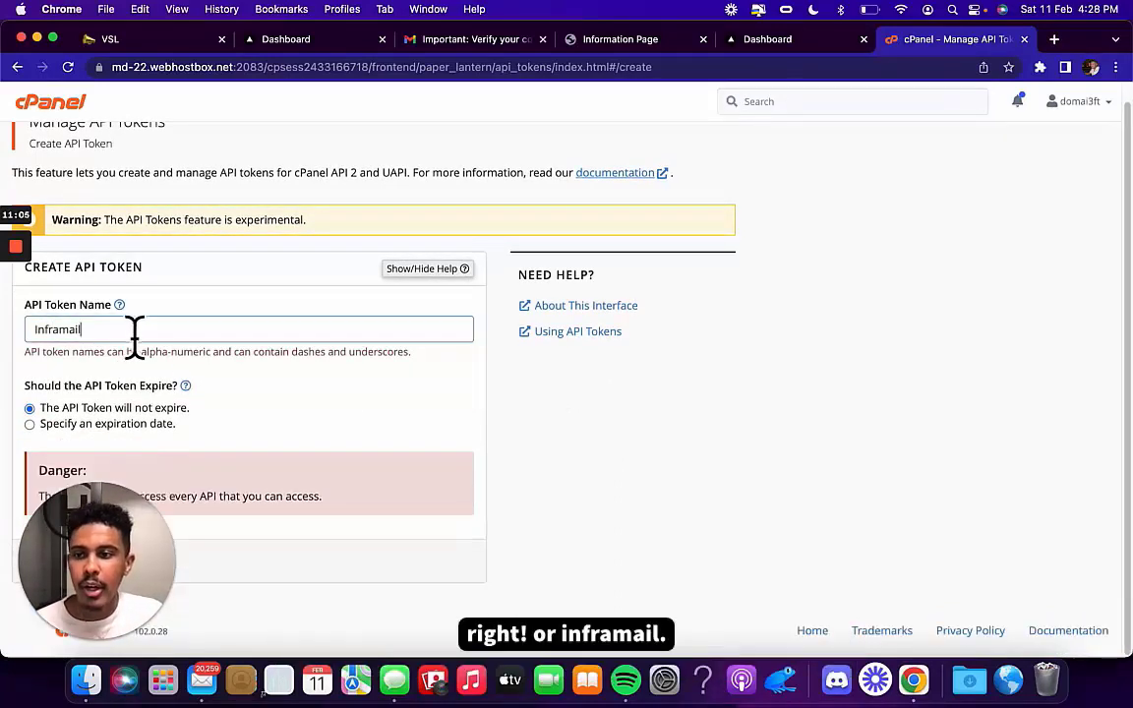
pyautogui.scroll(-1, 276, 406)
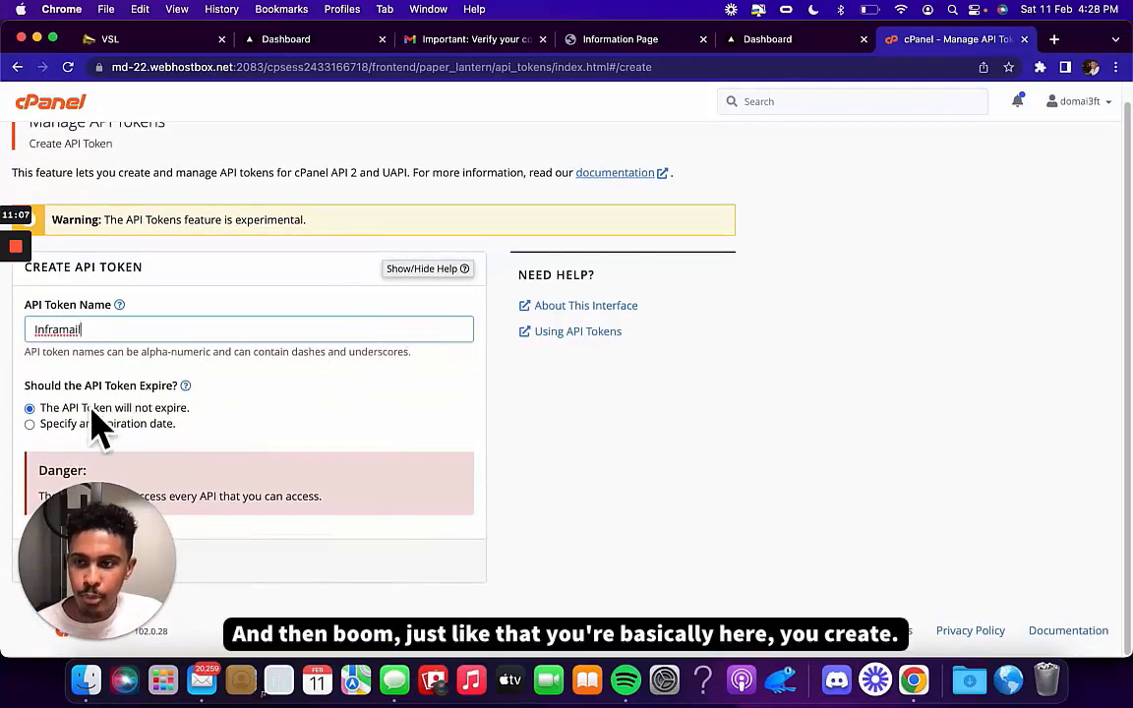
pyautogui.moveTo(112, 546); pyautogui.dragTo(243, 556)
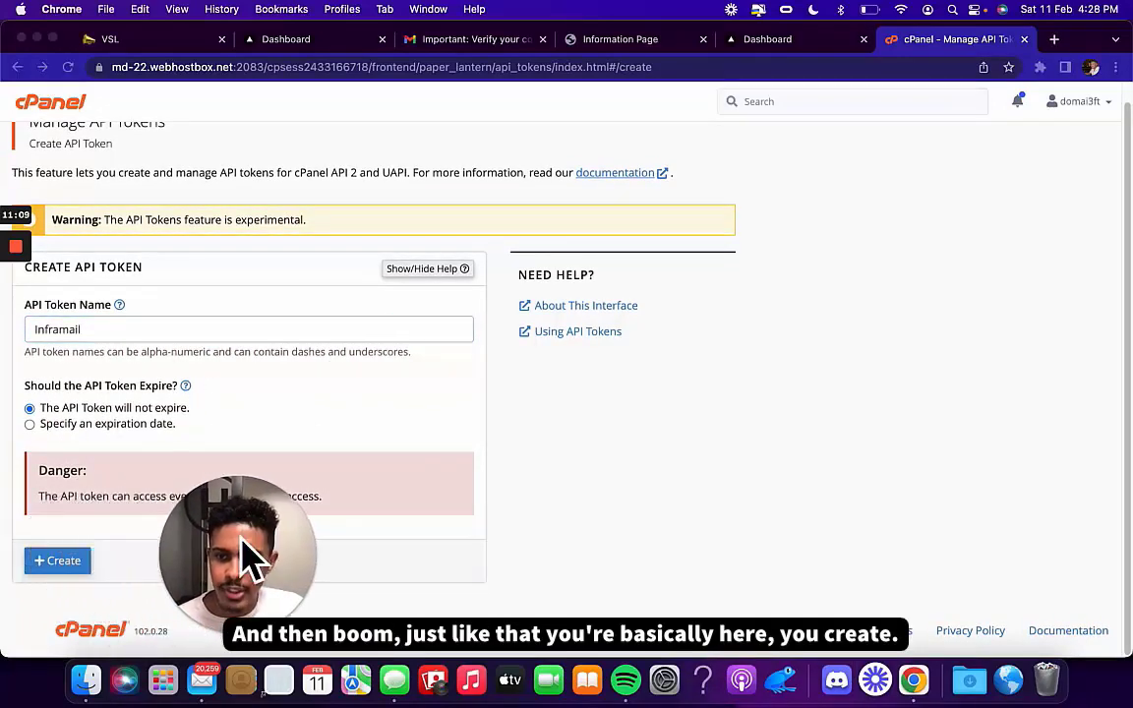
pyautogui.click(65, 565)
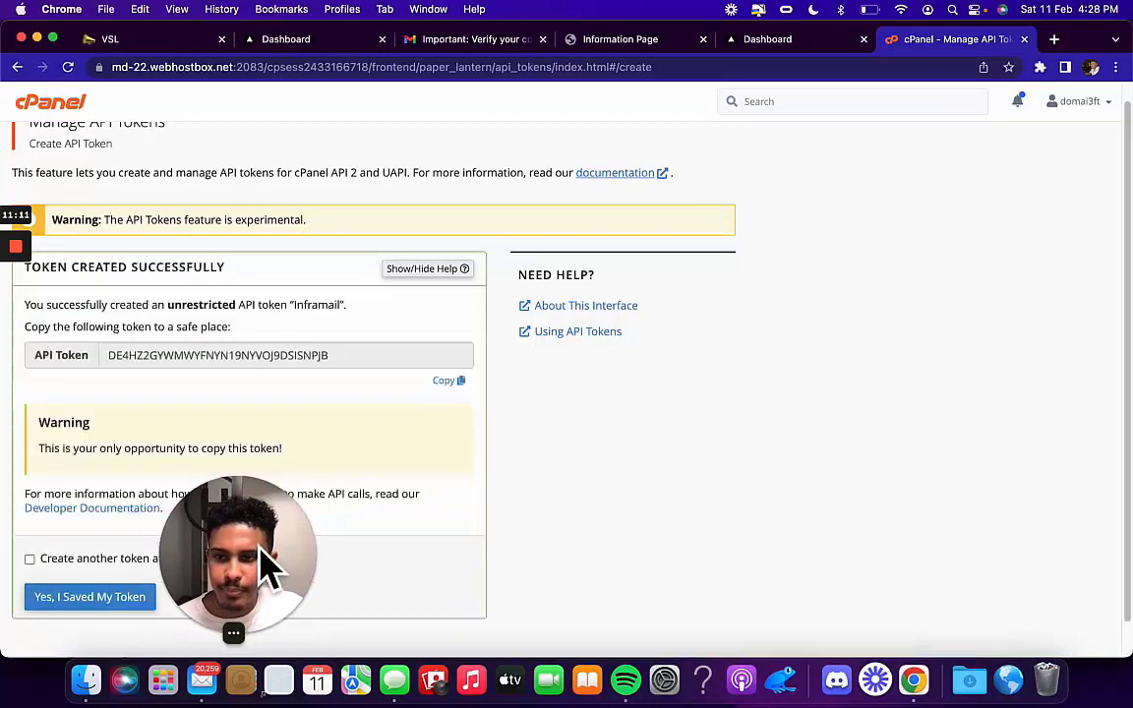
# - Copy the generated token and return to Inframail's cPanel Token field
pyautogui.scroll(-1, 423, 477)
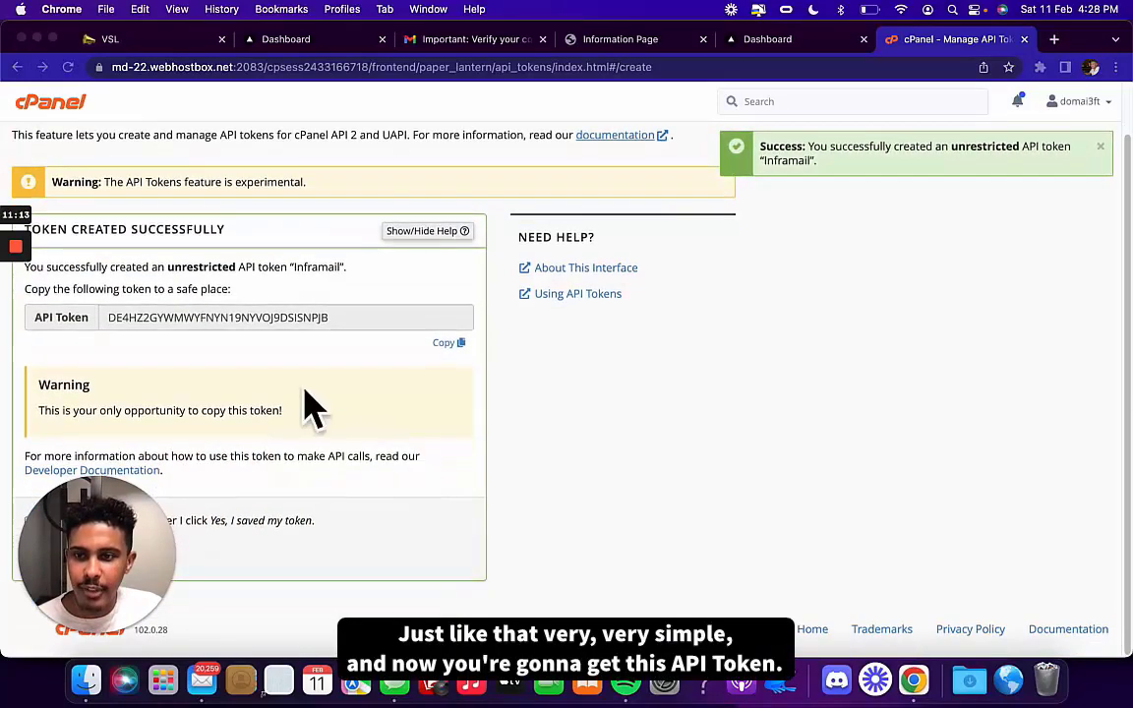
pyautogui.click(244, 320)
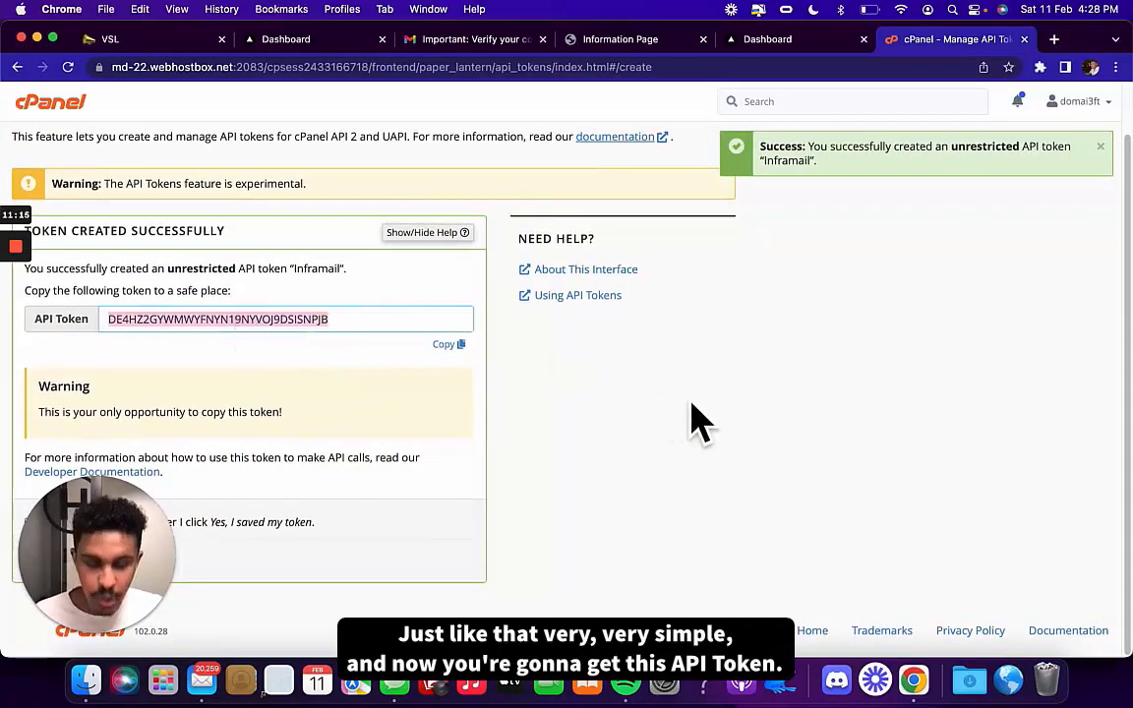
pyautogui.click(795, 42)
pyautogui.click(504, 494)
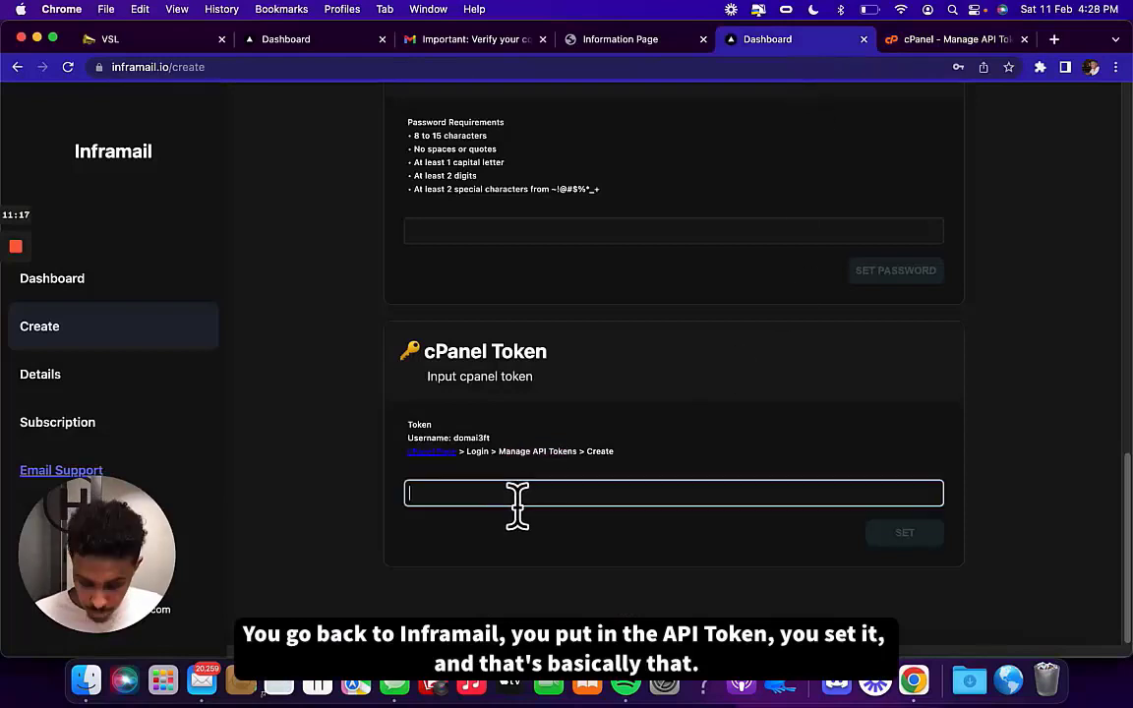
# - Paste the cPanel API token and submit it to add domains, nameservers, SPF and DKIM
pyautogui.press('super+v')
pyautogui.click(1024, 515)
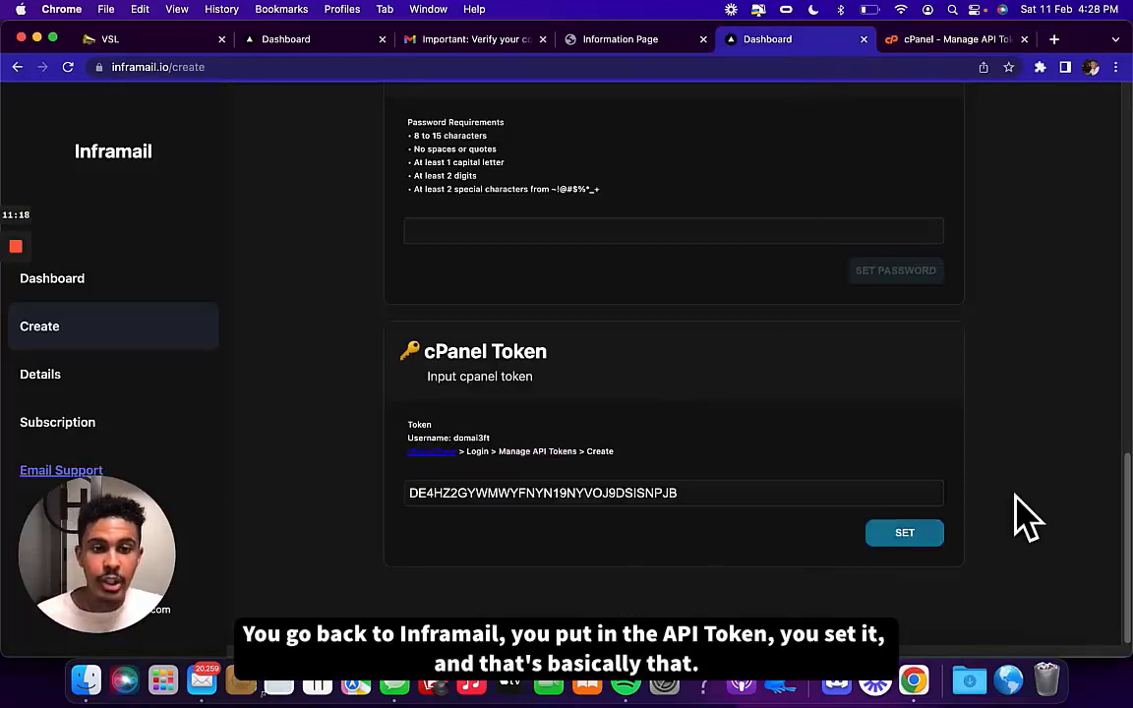
pyautogui.click(920, 537)
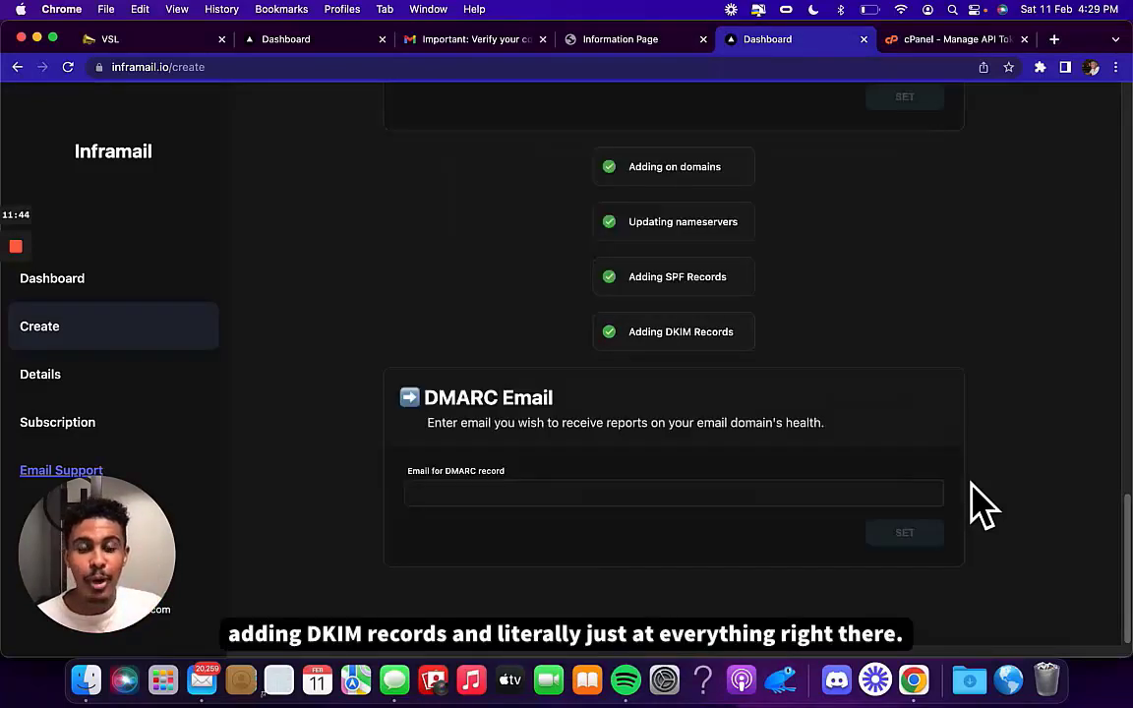
# - Enter the reporting Gmail address as the DMARC report email and submit it
pyautogui.moveTo(429, 424); pyautogui.dragTo(767, 450)
pyautogui.click(472, 448)
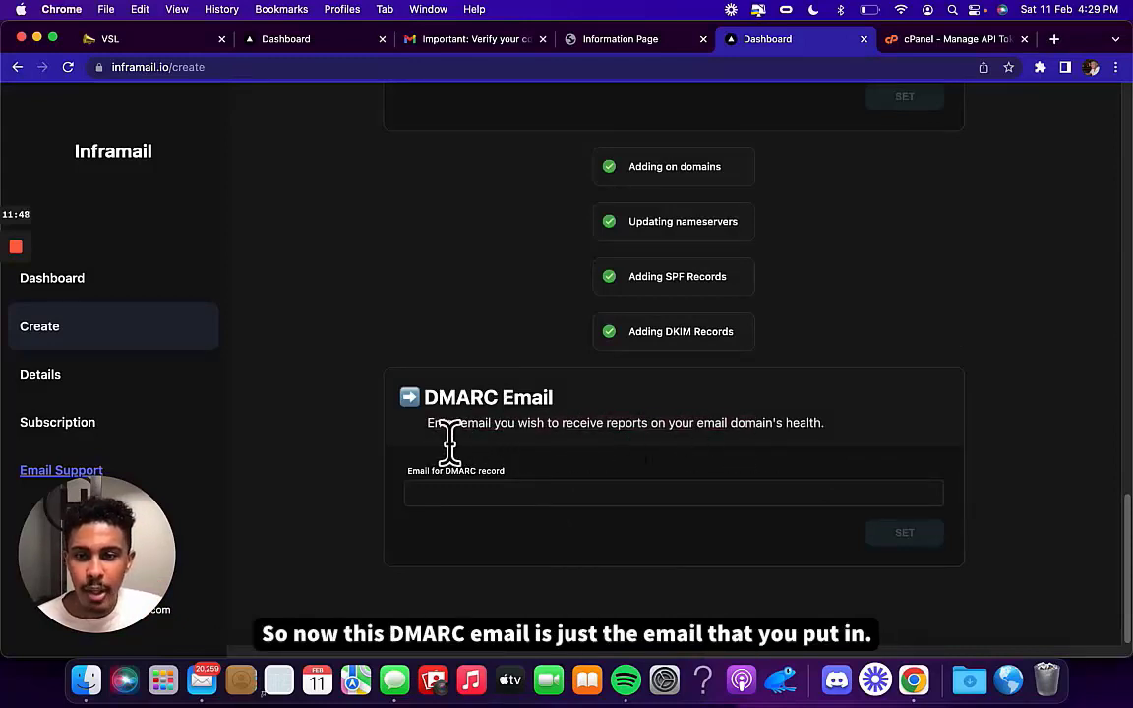
pyautogui.moveTo(448, 442); pyautogui.dragTo(726, 440)
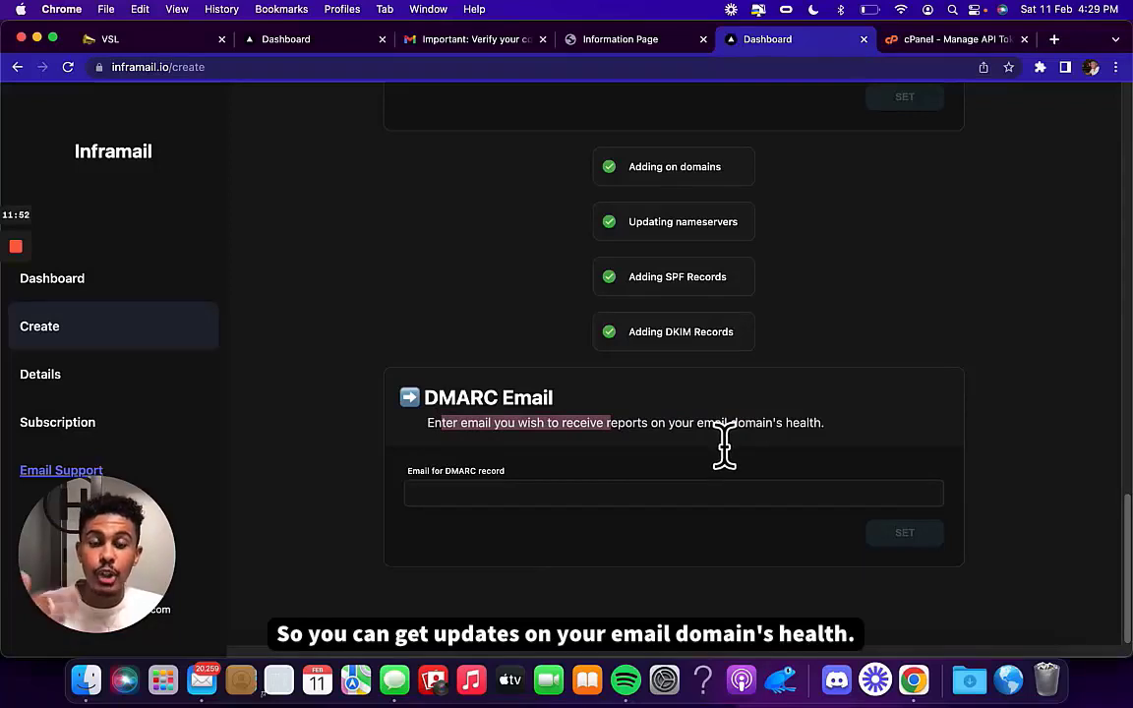
pyautogui.click(602, 494)
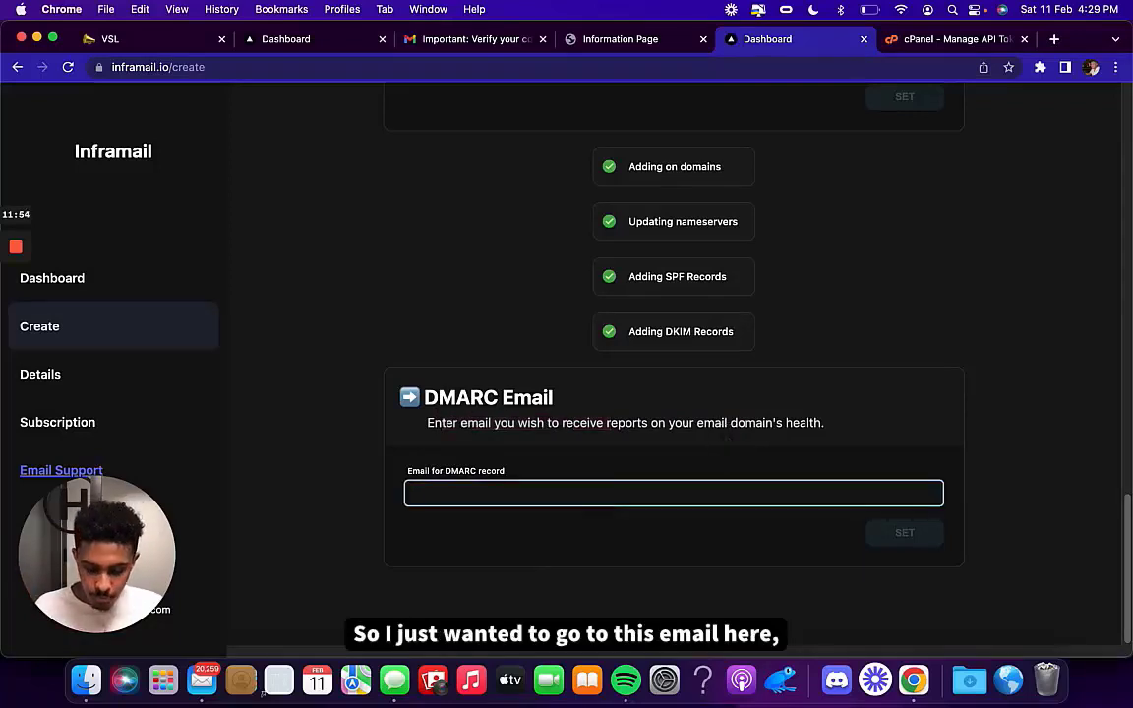
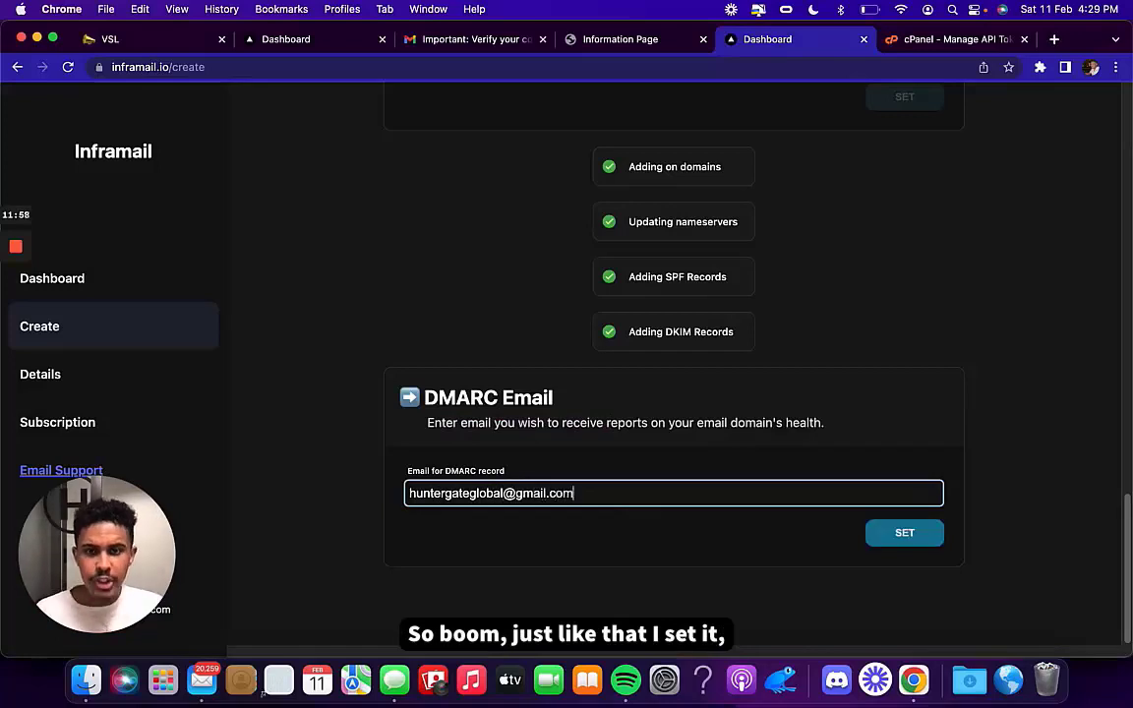
pyautogui.click(904, 534)
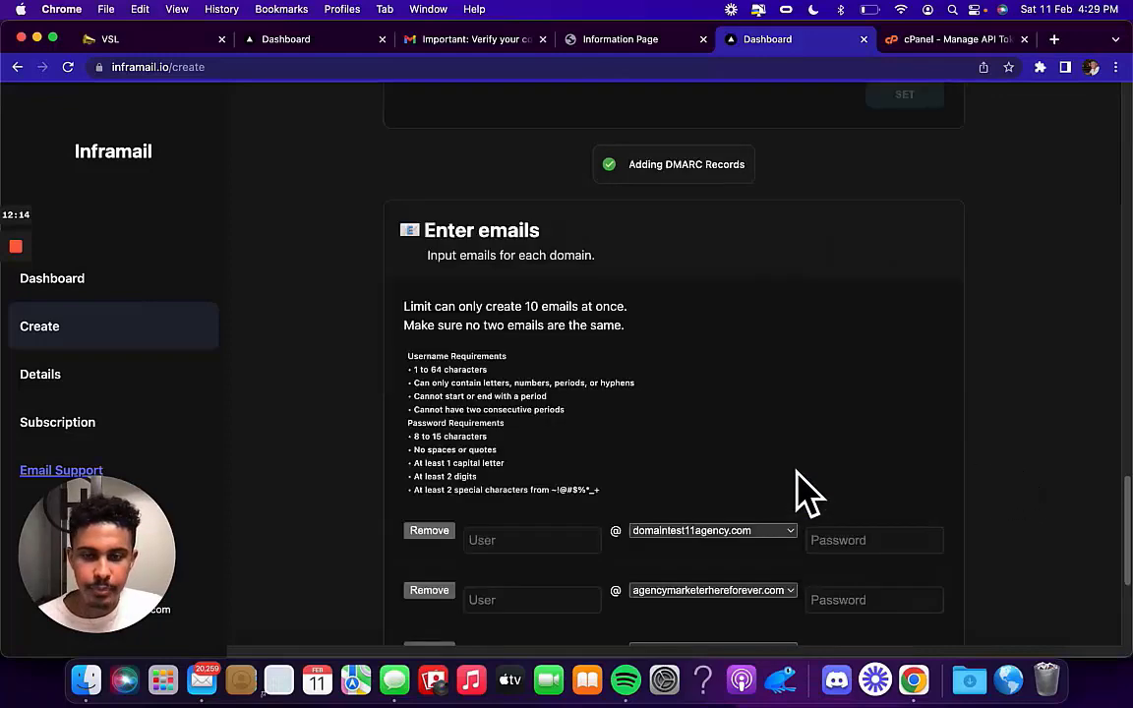
# - Enter a mailbox username for each of the five domains
pyautogui.scroll(-3, 816, 489)
pyautogui.scroll(2, 678, 323)
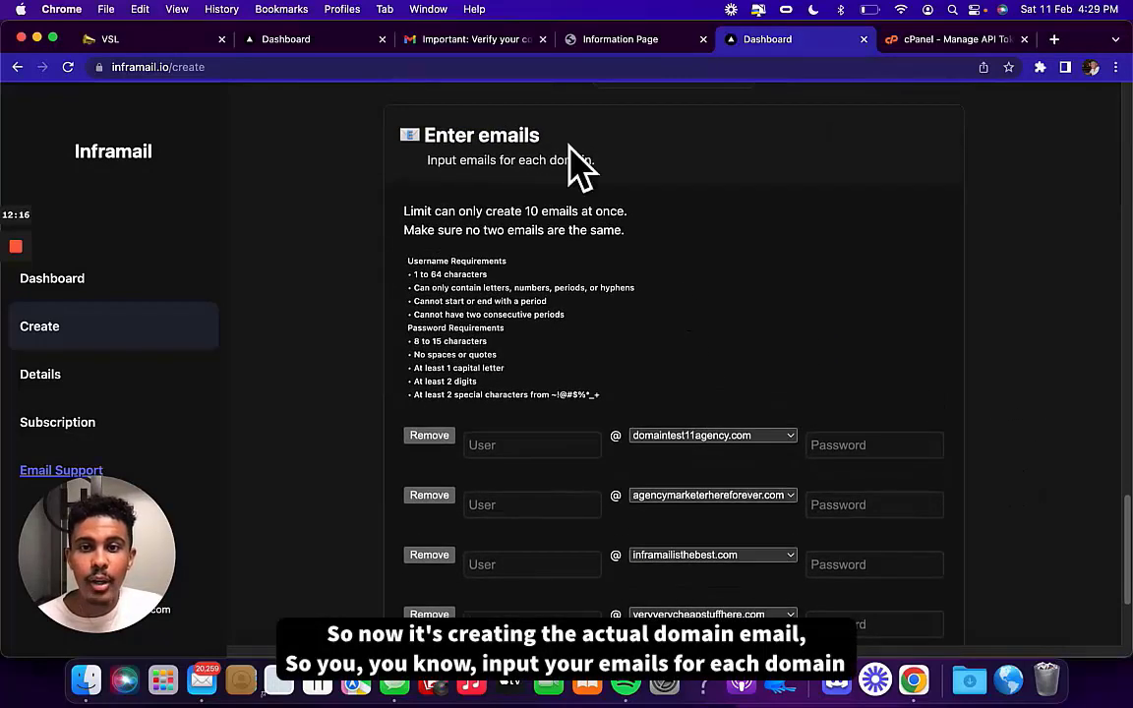
pyautogui.moveTo(393, 135); pyautogui.dragTo(715, 140)
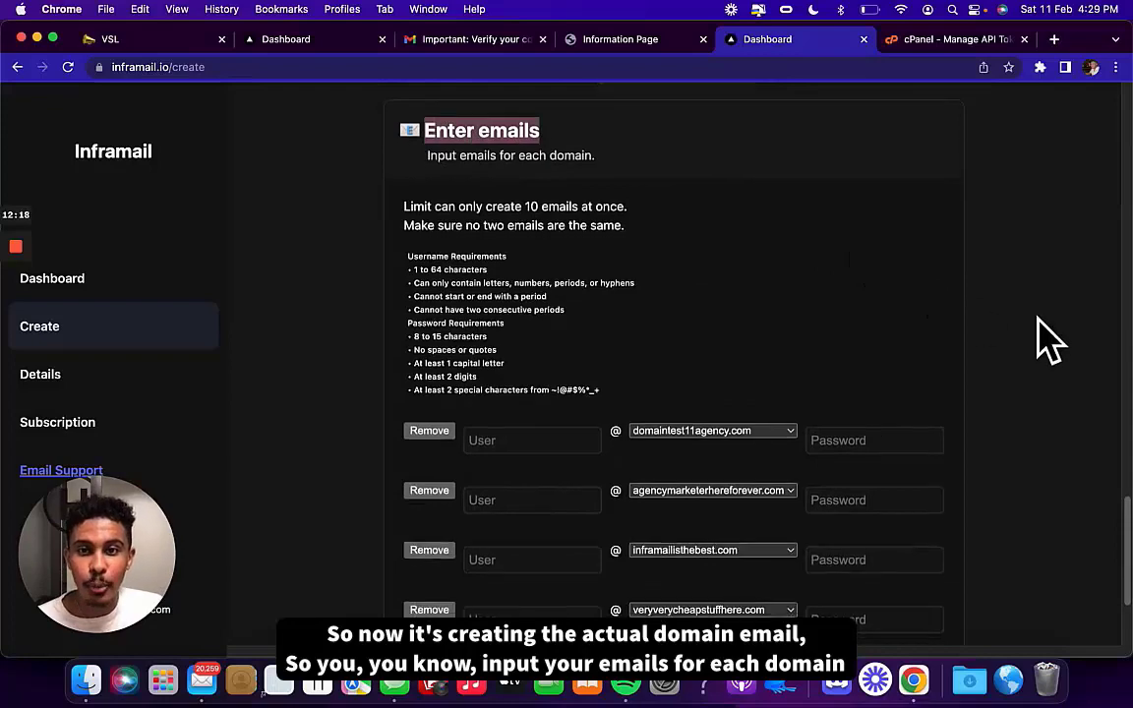
pyautogui.scroll(-1, 1042, 337)
pyautogui.click(462, 147)
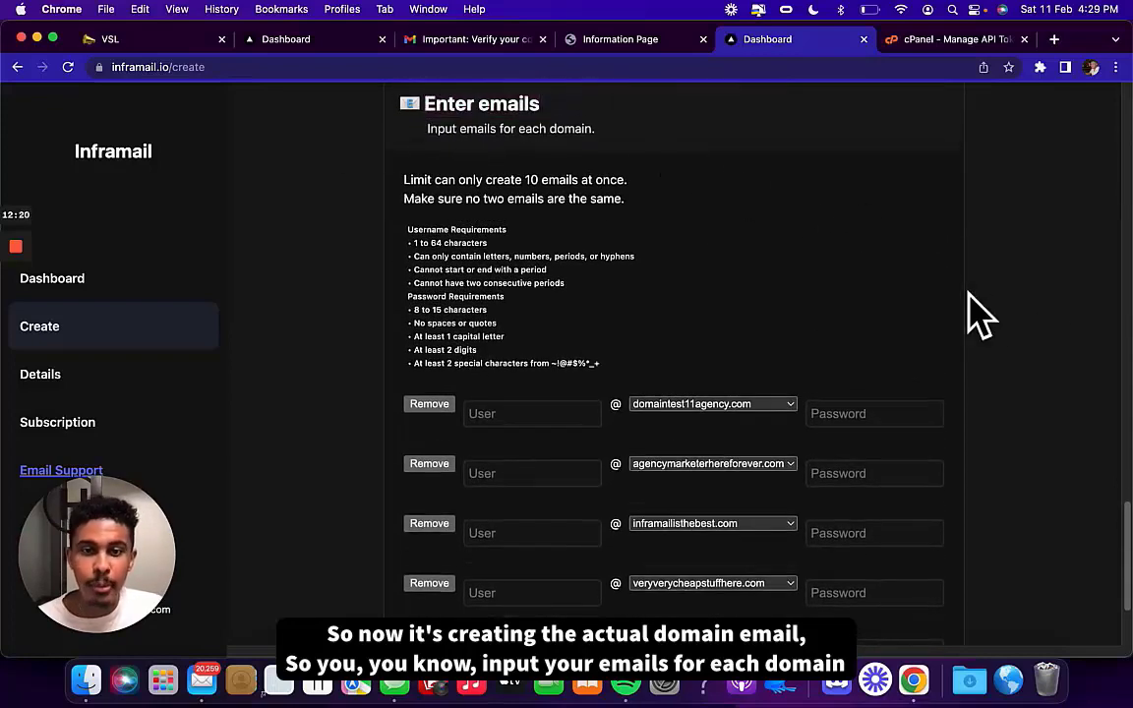
pyautogui.scroll(-5, 977, 314)
pyautogui.click(518, 262)
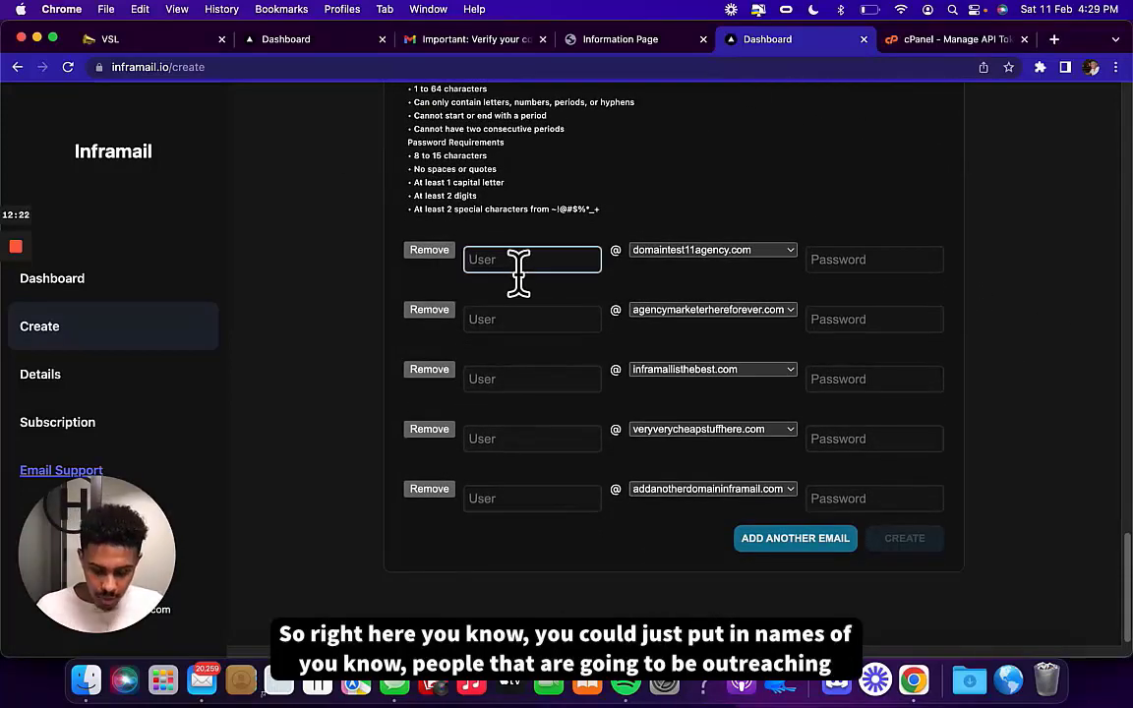
pyautogui.write('jennifer')
pyautogui.click(512, 322)
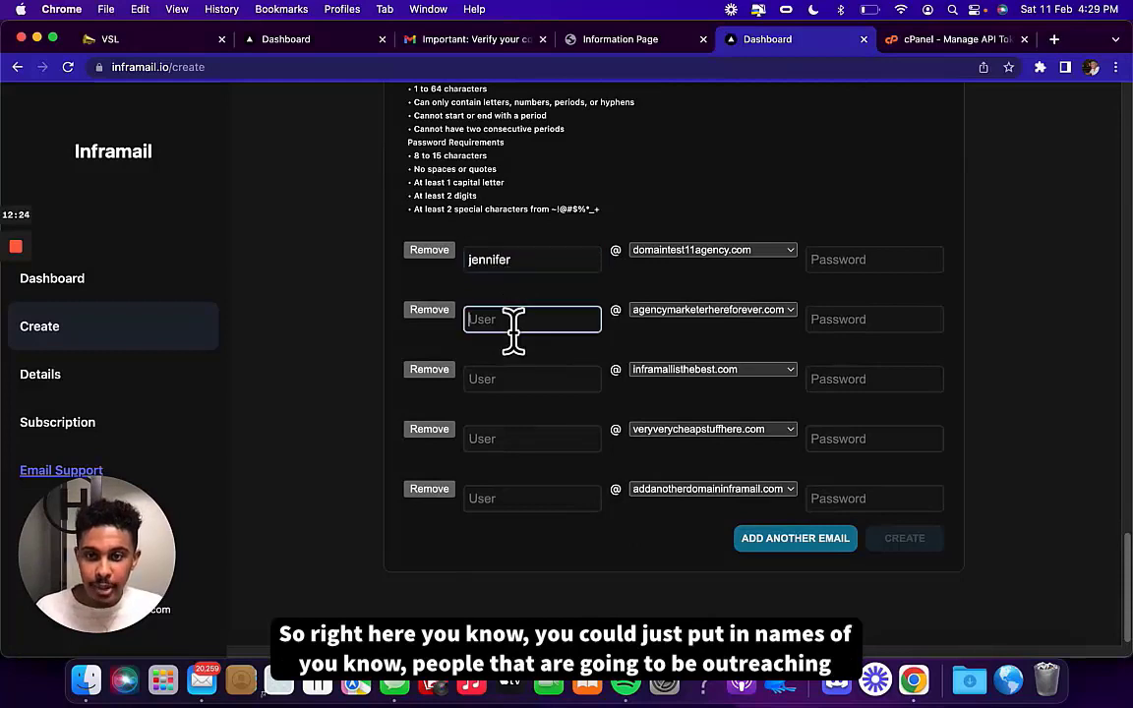
pyautogui.write('kade')
pyautogui.click(505, 383)
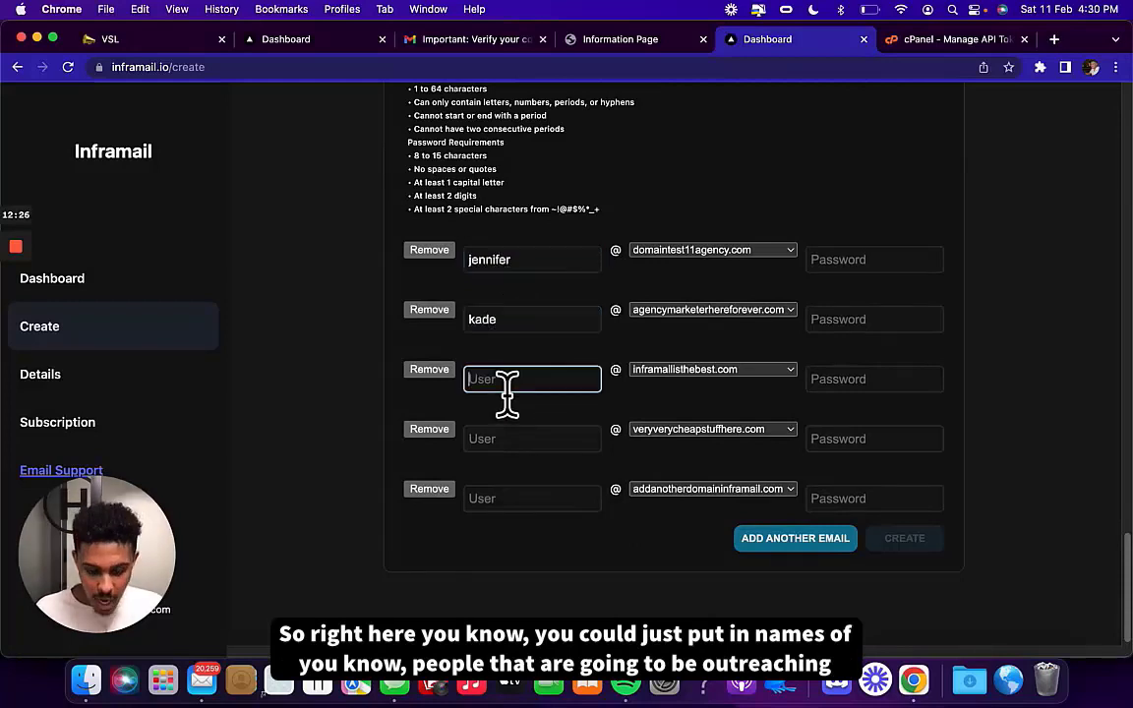
pyautogui.write('kidous')
pyautogui.click(516, 445)
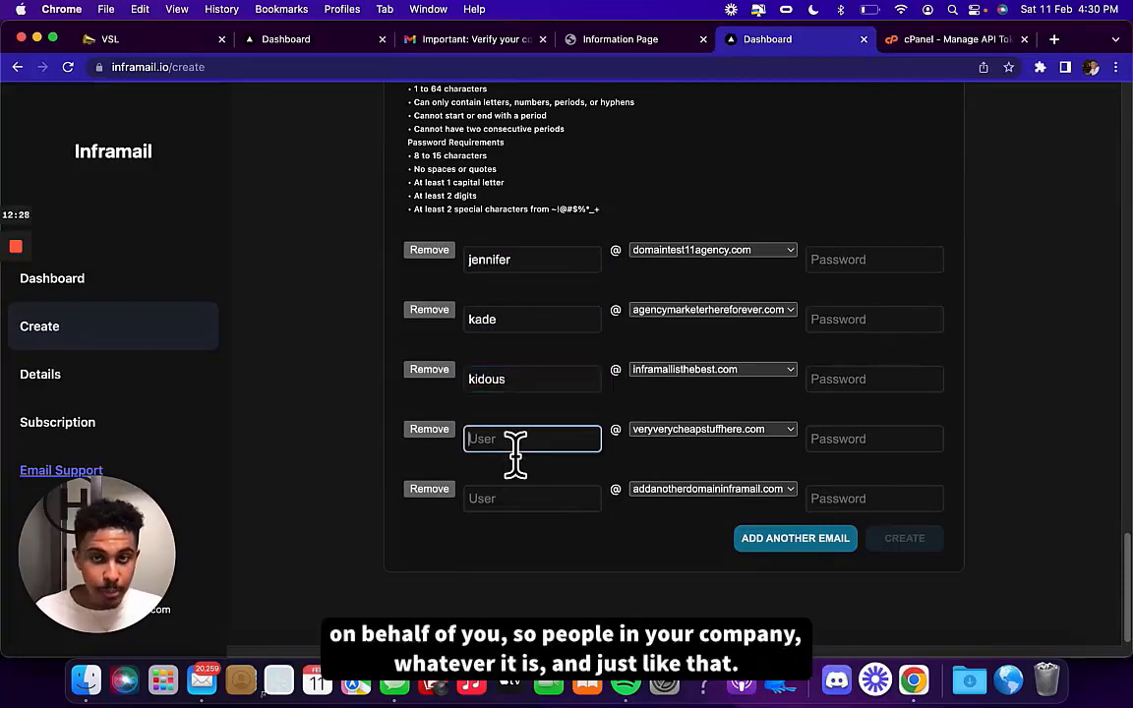
pyautogui.write('bran')
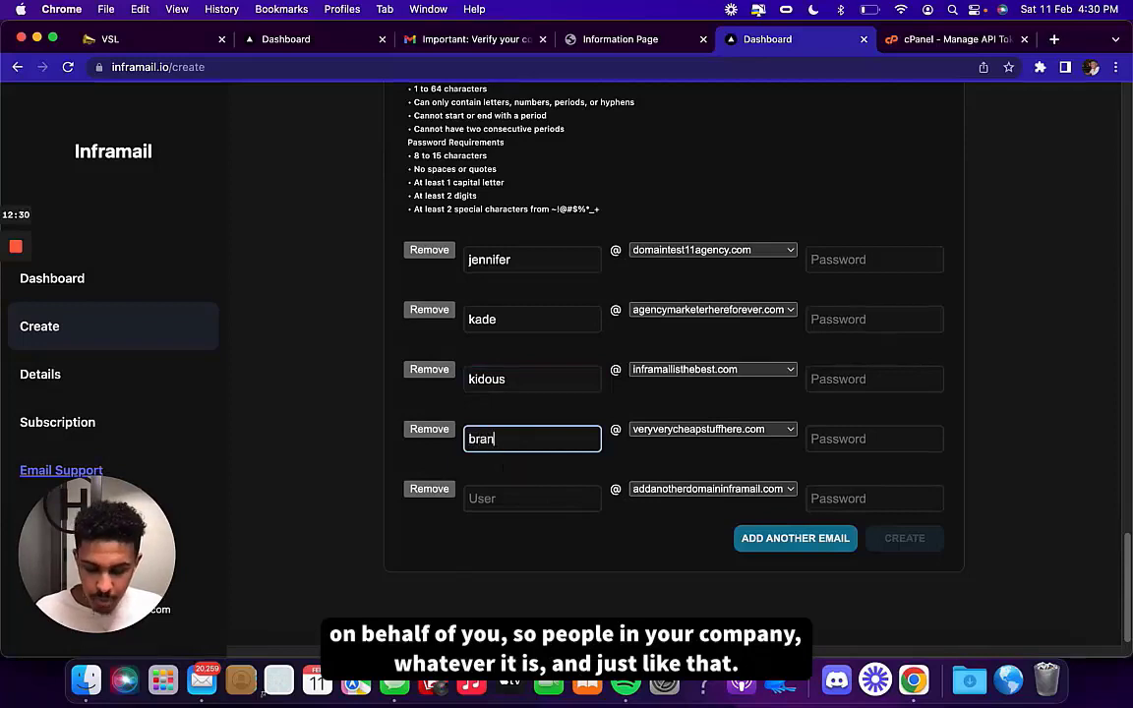
pyautogui.write('dy')
pyautogui.click(509, 501)
pyautogui.write('justlikethat')
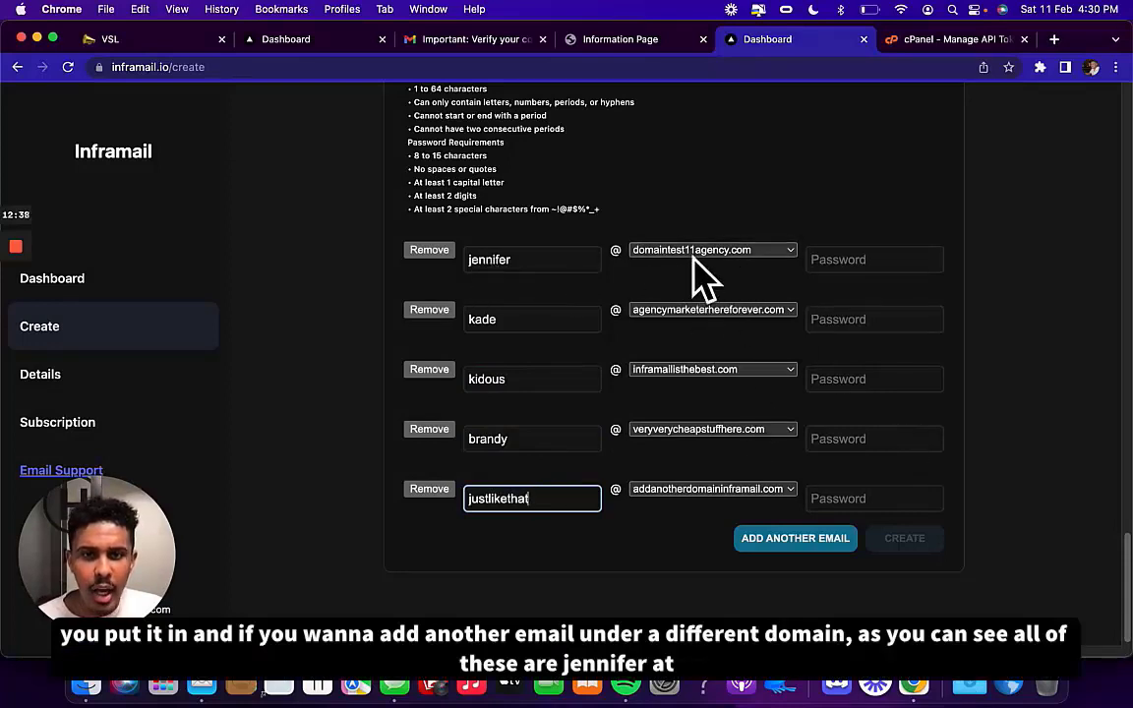
# - Add two more mailboxes, createanotherone and admin, with the last on inframailisthebest.com
pyautogui.click(771, 541)
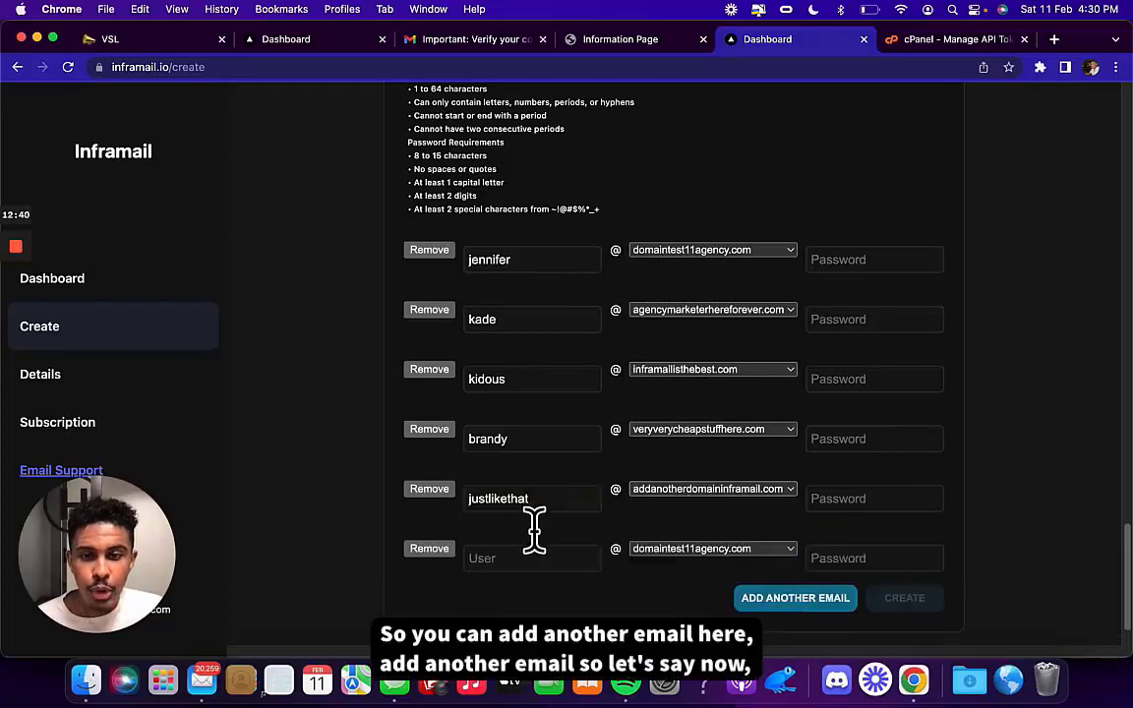
pyautogui.scroll(-2, 677, 544)
pyautogui.click(771, 536)
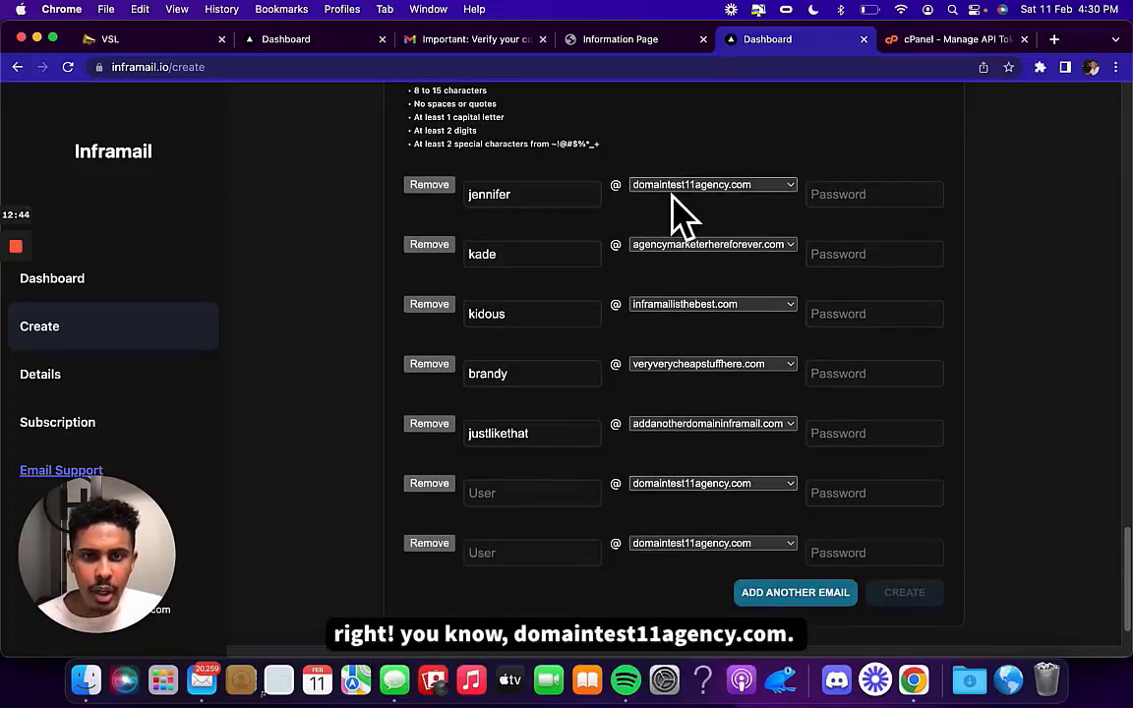
pyautogui.click(696, 546)
pyautogui.click(695, 579)
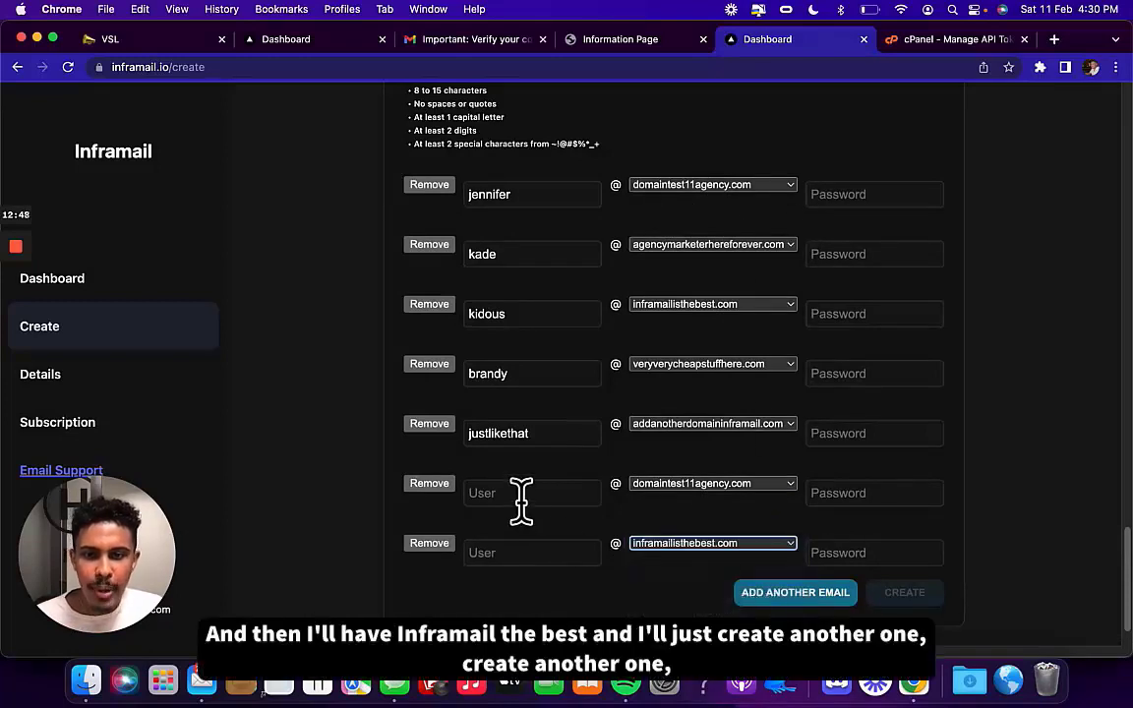
pyautogui.click(519, 495)
pyautogui.write('crea')
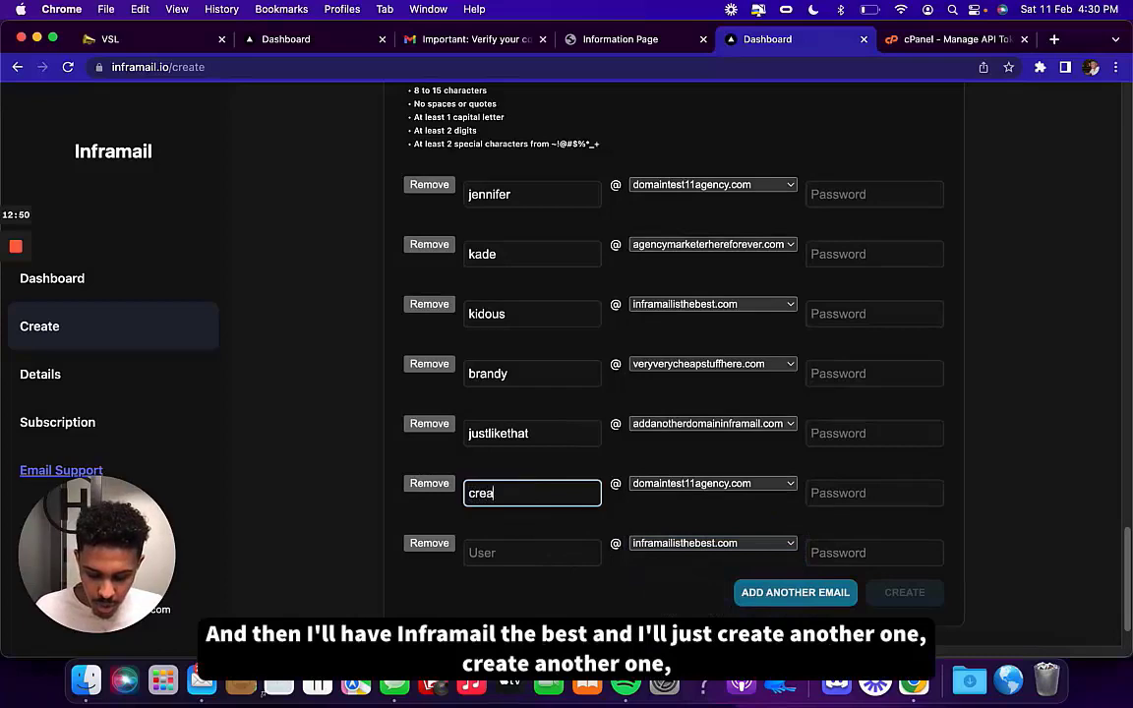
pyautogui.write('teanotherone')
pyautogui.click(511, 555)
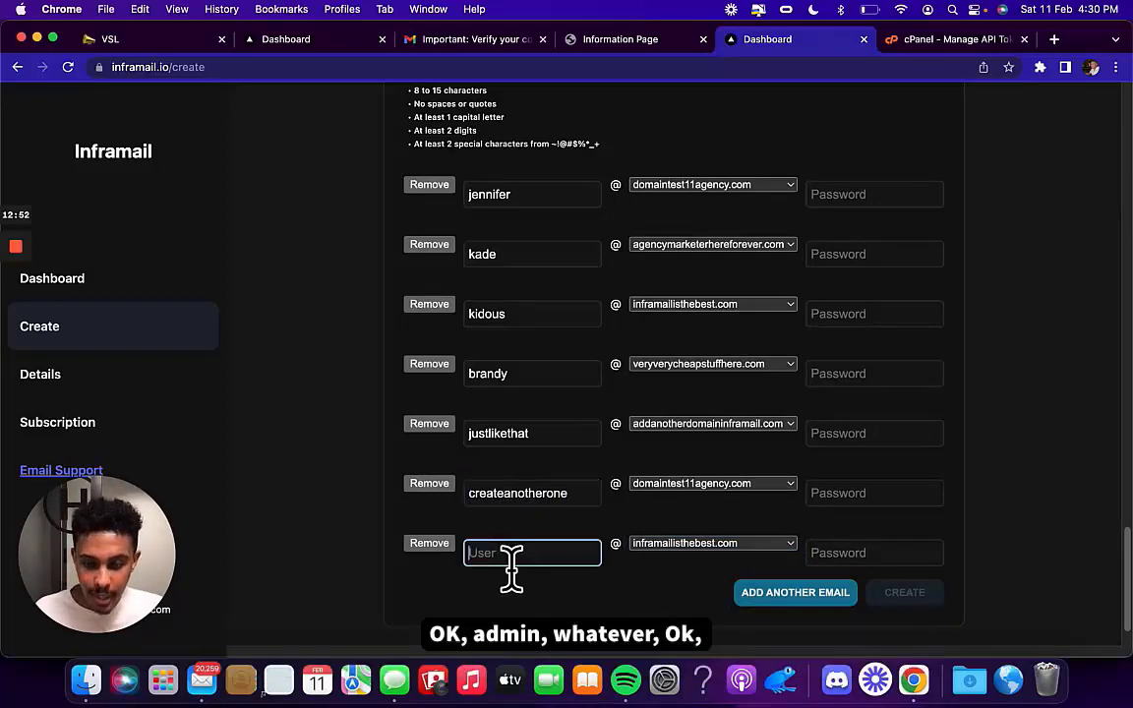
pyautogui.write('admin')
# - Give all seven mailboxes the same password
pyautogui.scroll(-1, 669, 374)
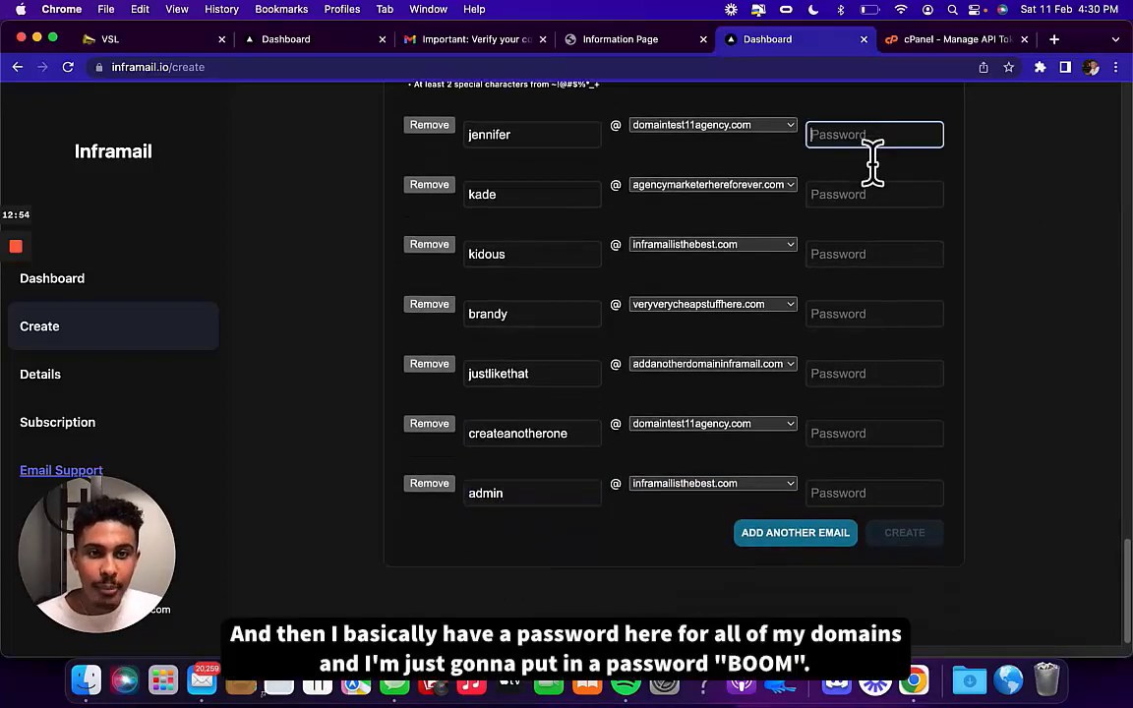
pyautogui.click(873, 187)
pyautogui.scroll(2, 873, 182)
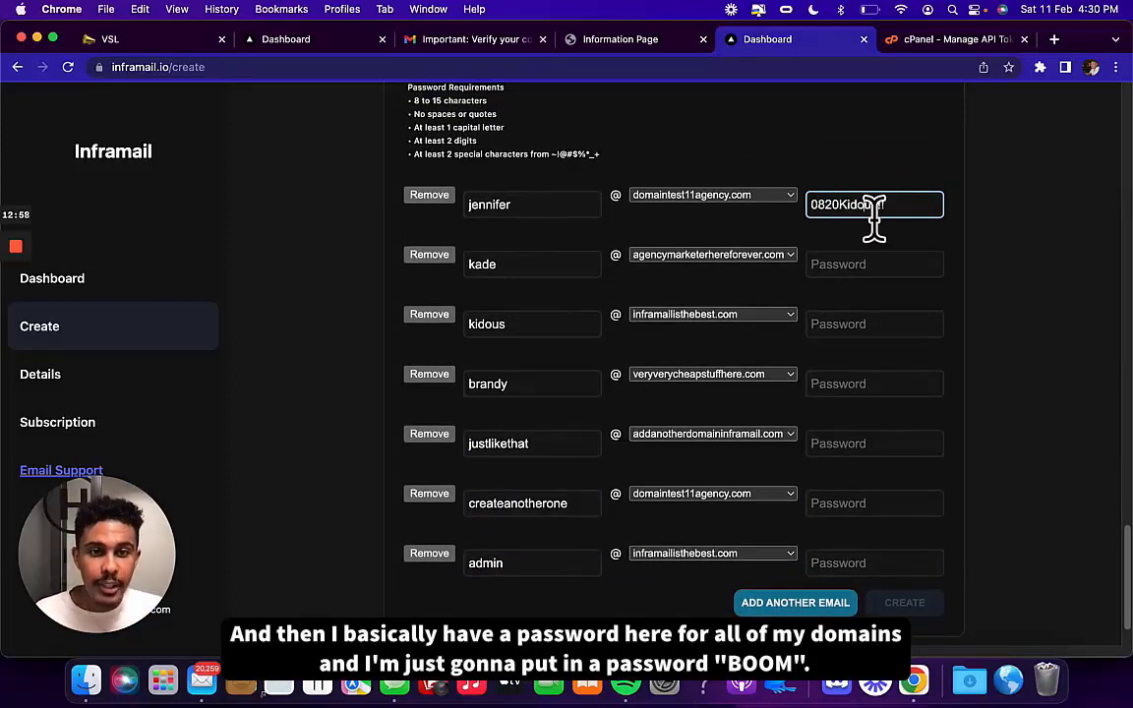
pyautogui.press('super+a')
pyautogui.press('super+c')
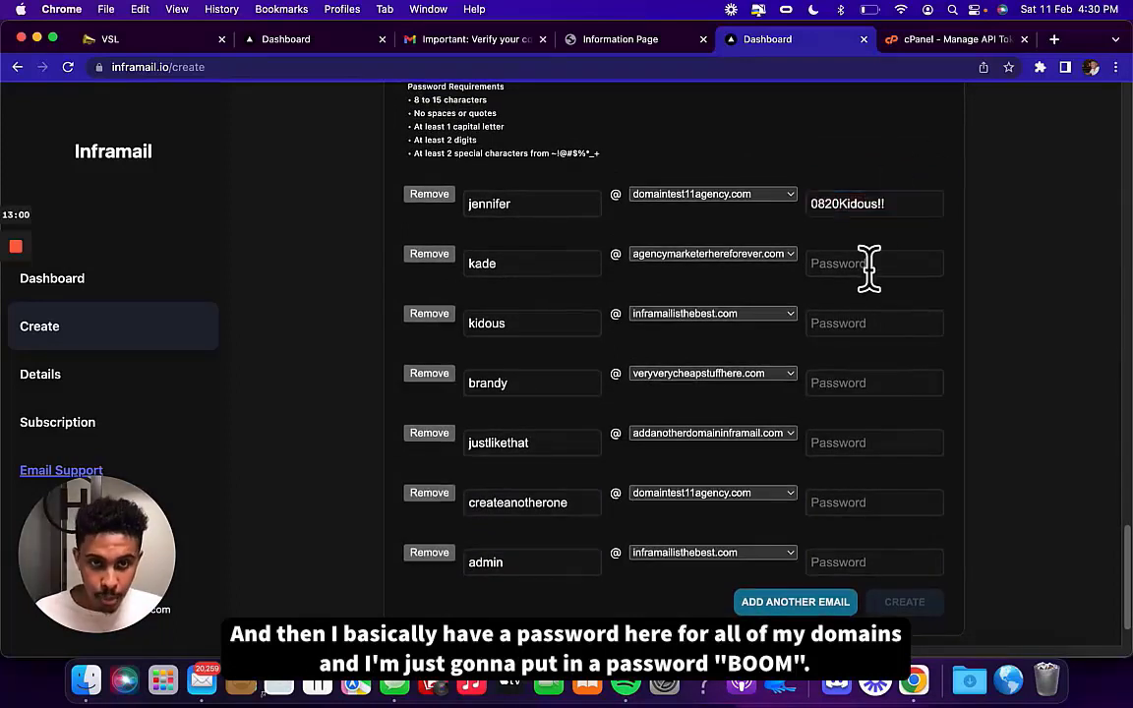
pyautogui.click(868, 266)
pyautogui.press('super+v')
pyautogui.click(875, 326)
pyautogui.press('super+v')
pyautogui.click(867, 385)
pyautogui.press('super+v')
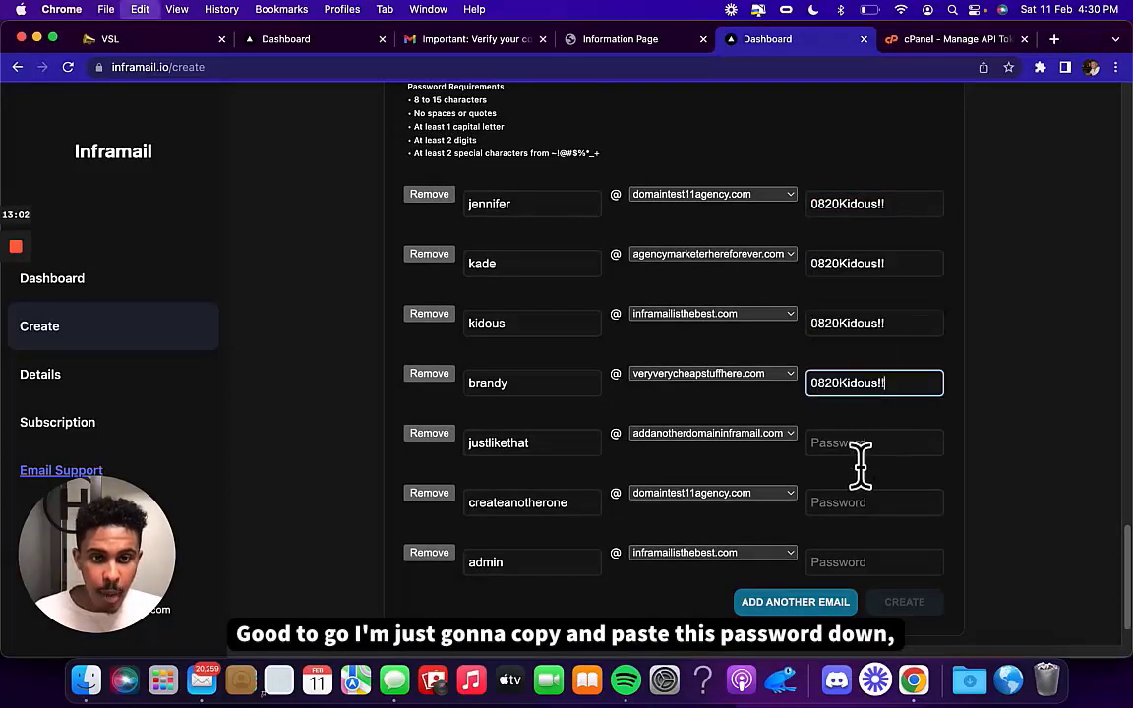
pyautogui.click(870, 446)
pyautogui.press('super+v')
pyautogui.click(871, 505)
pyautogui.press('super+v')
pyautogui.click(856, 563)
pyautogui.press('super+v')
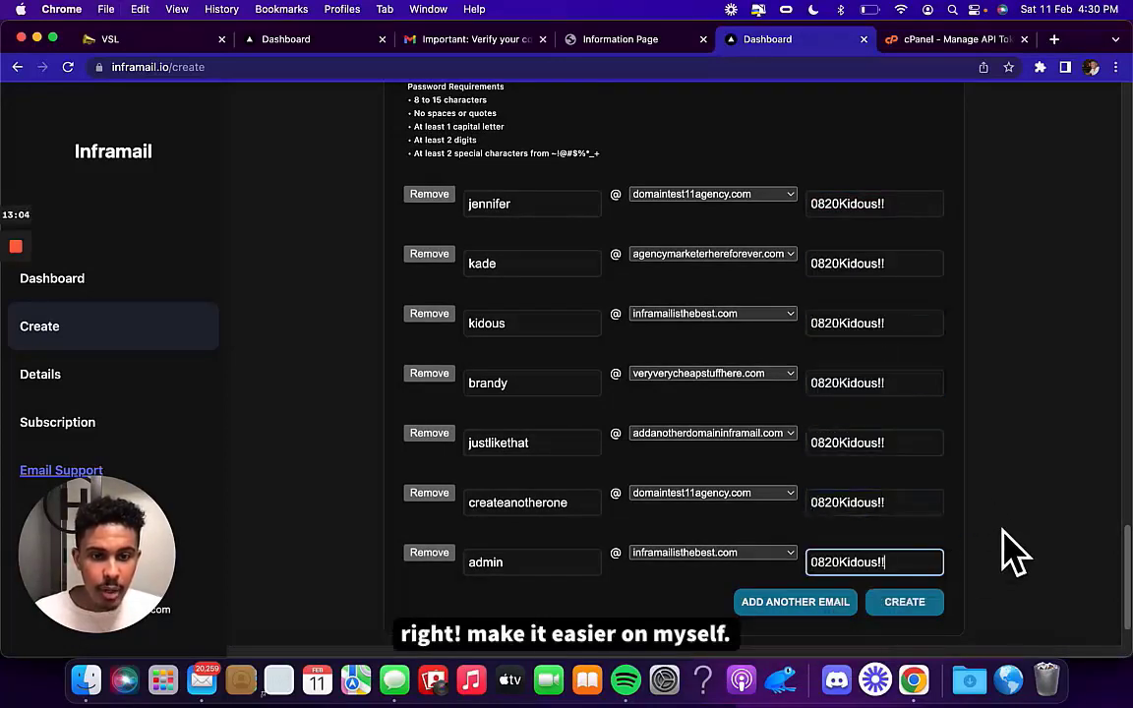
pyautogui.scroll(-2, 986, 518)
# - Create the seven new mailboxes
pyautogui.click(935, 541)
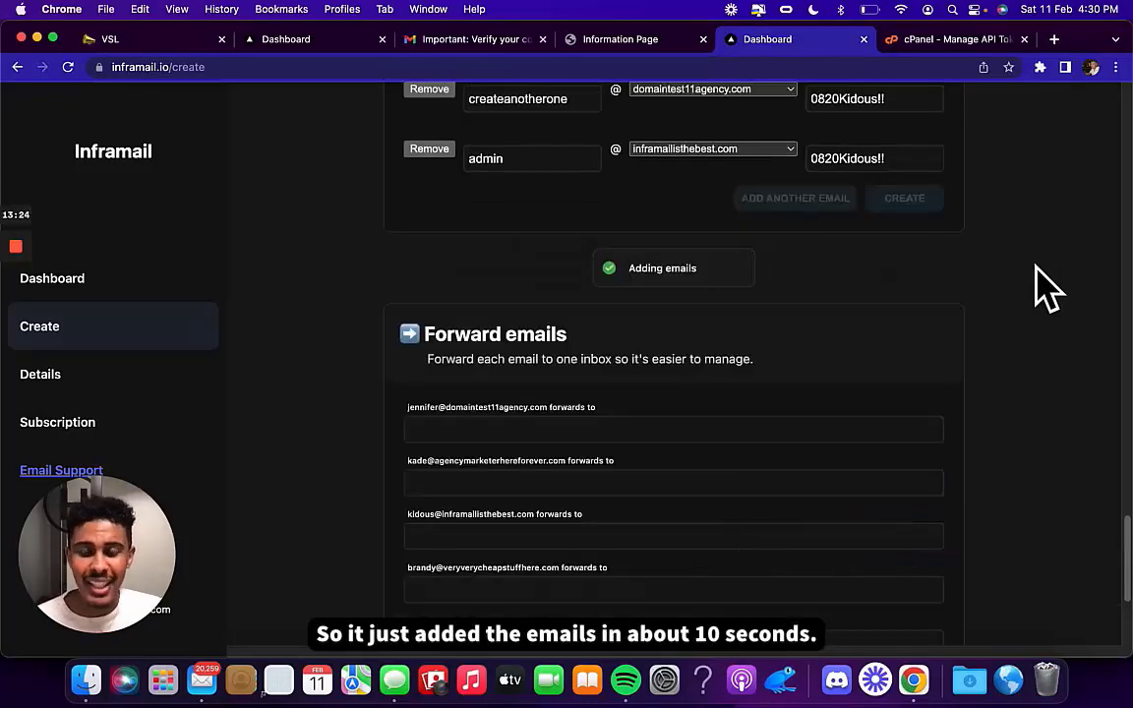
pyautogui.scroll(-3, 1023, 327)
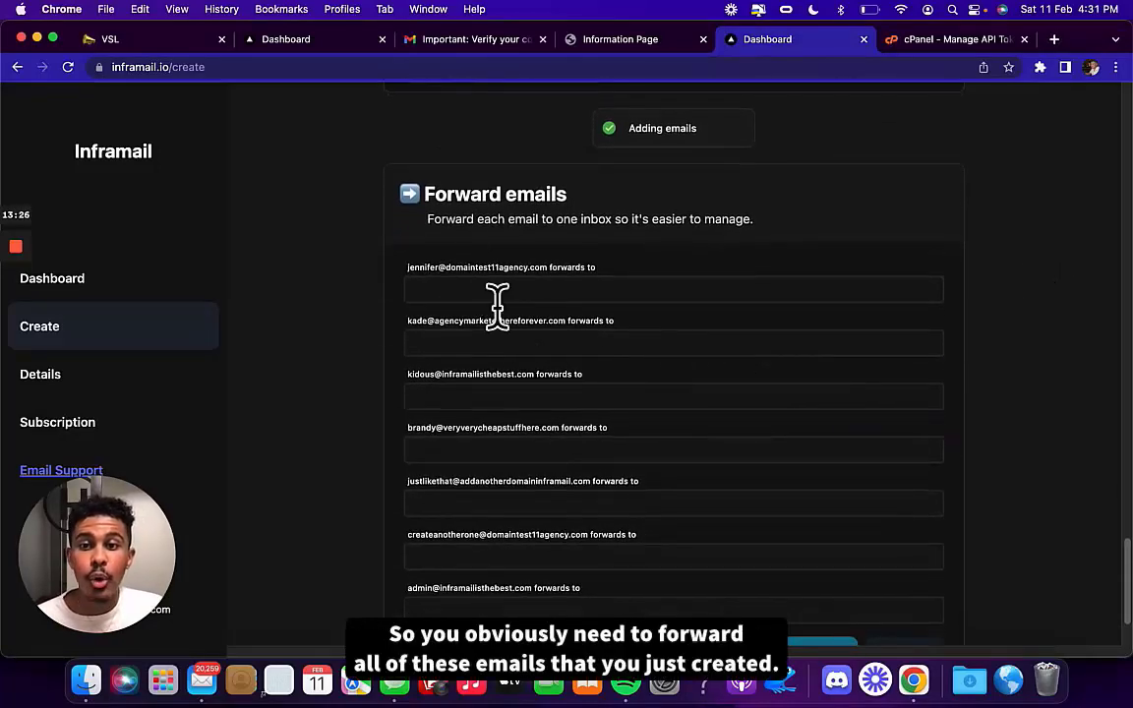
pyautogui.scroll(-1, 1121, 433)
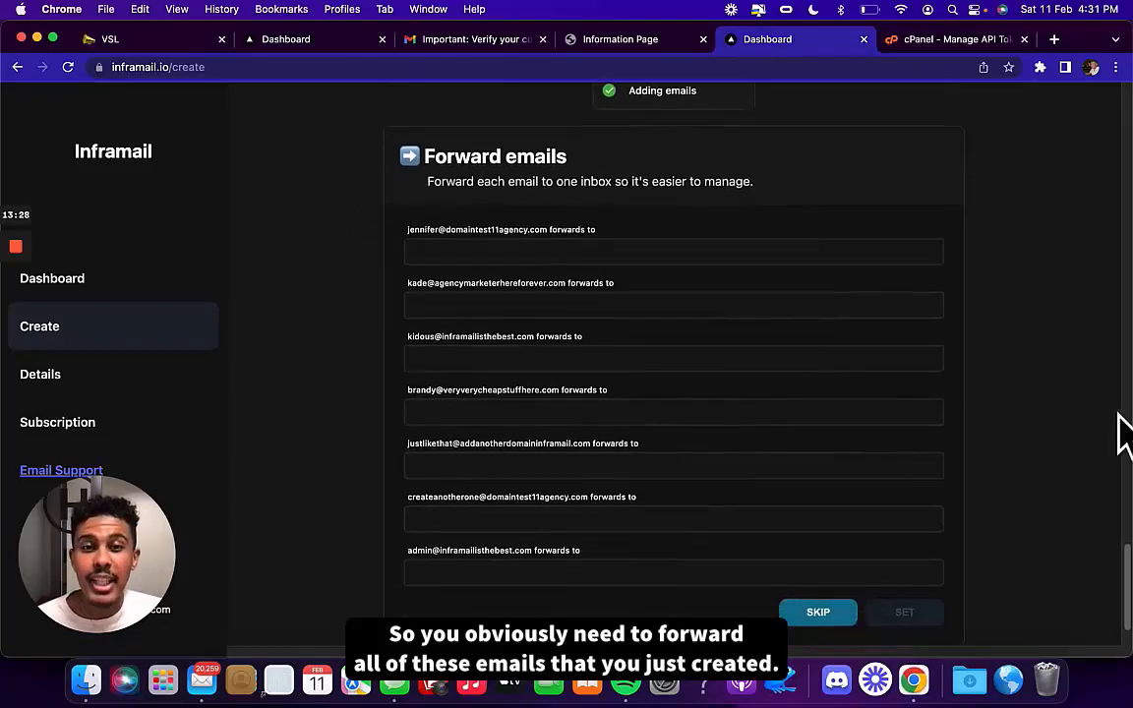
pyautogui.scroll(2, 1091, 434)
pyautogui.scroll(-2, 1090, 435)
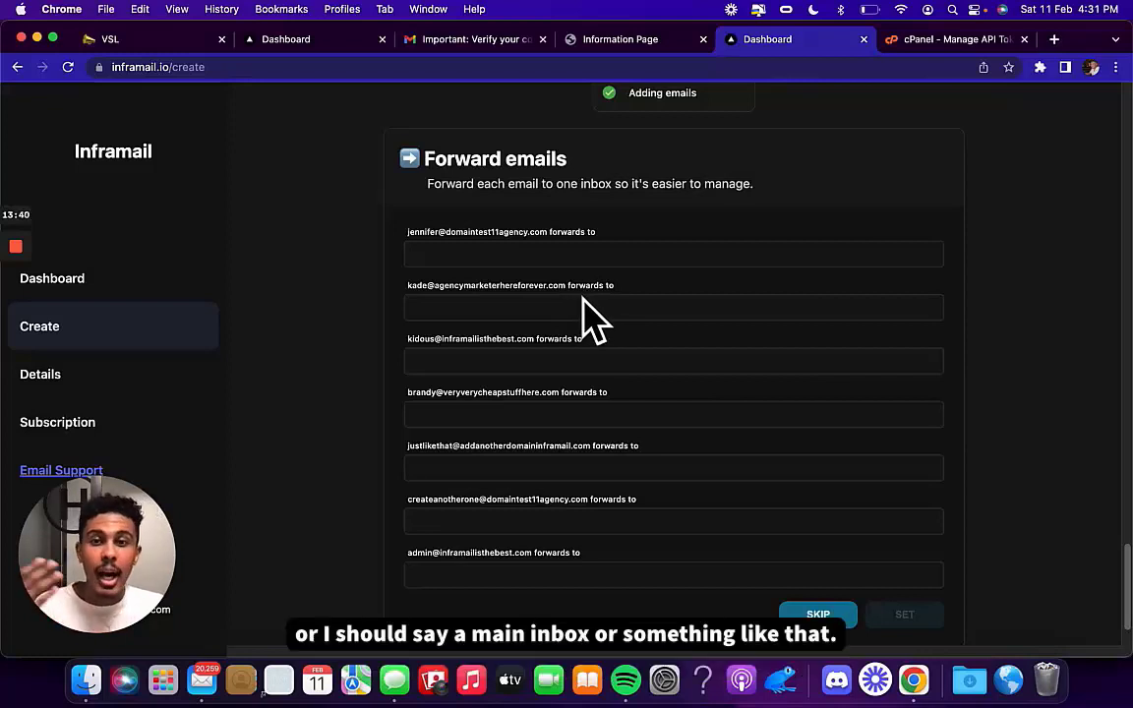
# - Forward all seven mailboxes to the main Gmail inbox and save the forwarders
pyautogui.click(613, 262)
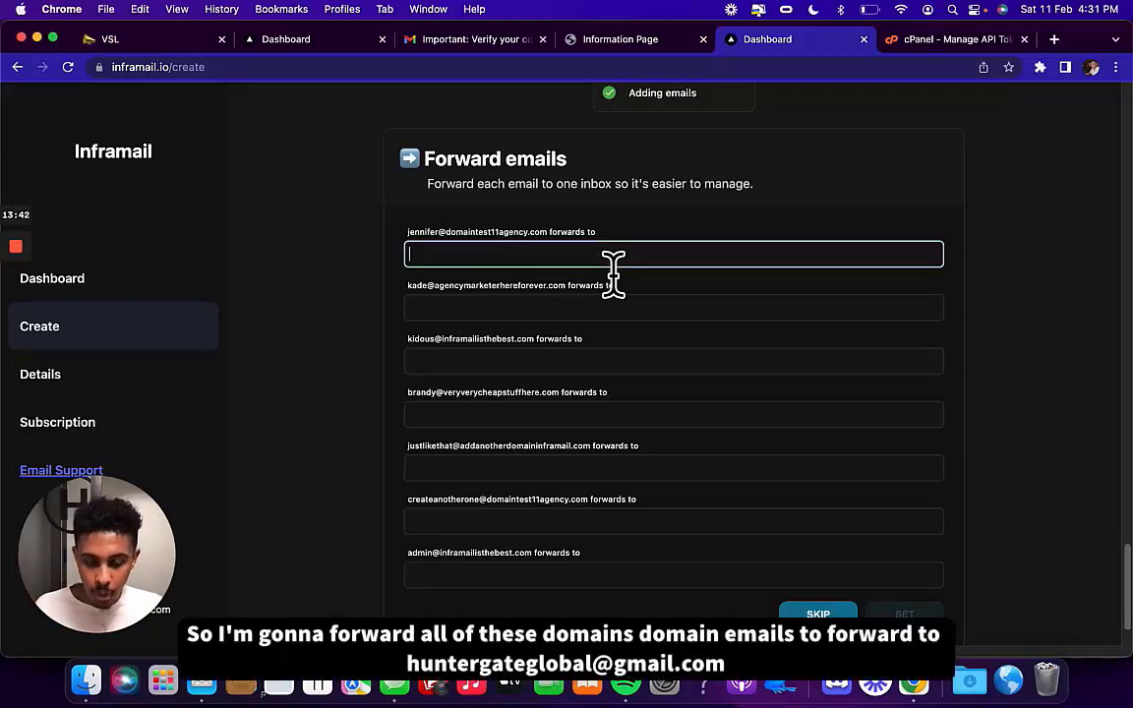
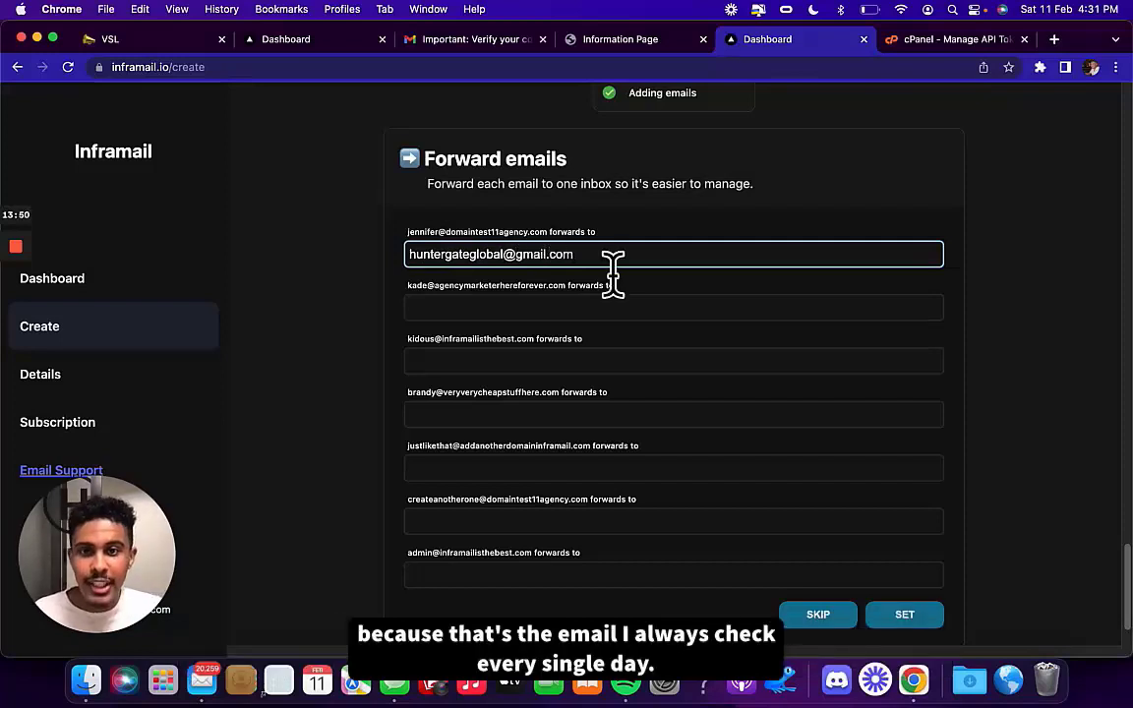
pyautogui.press('super+a')
pyautogui.press('super+c')
pyautogui.click(536, 311)
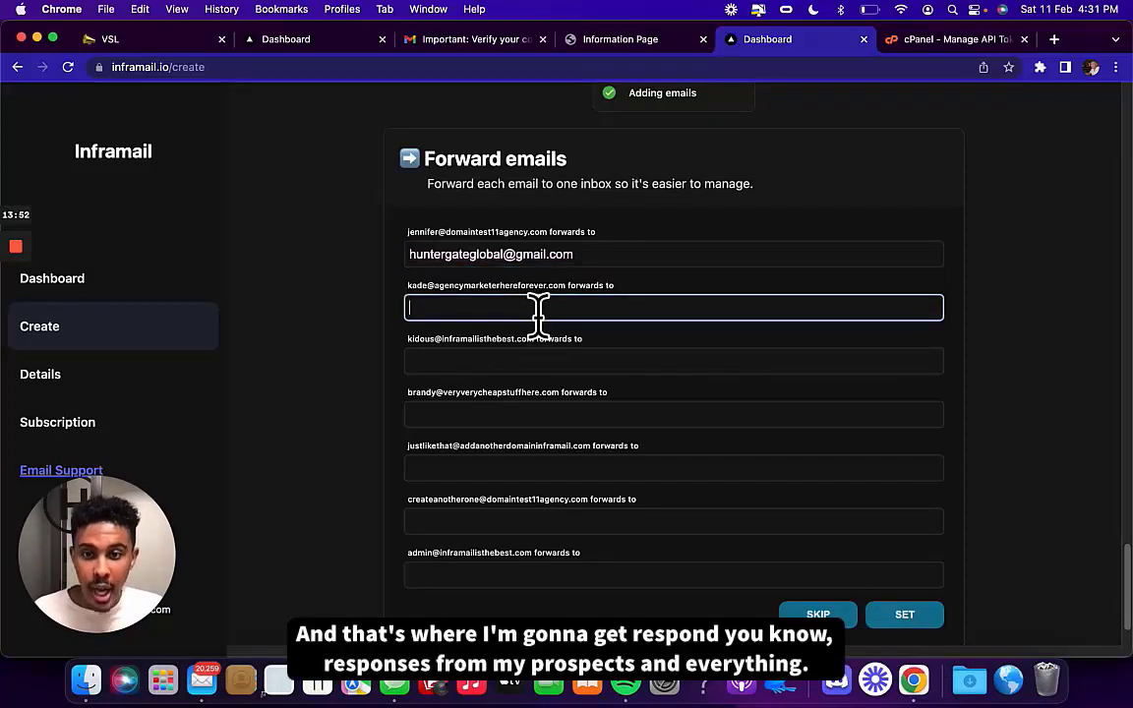
pyautogui.press('super+v')
pyautogui.click(539, 364)
pyautogui.press('super+v')
pyautogui.click(523, 418)
pyautogui.press('super+v')
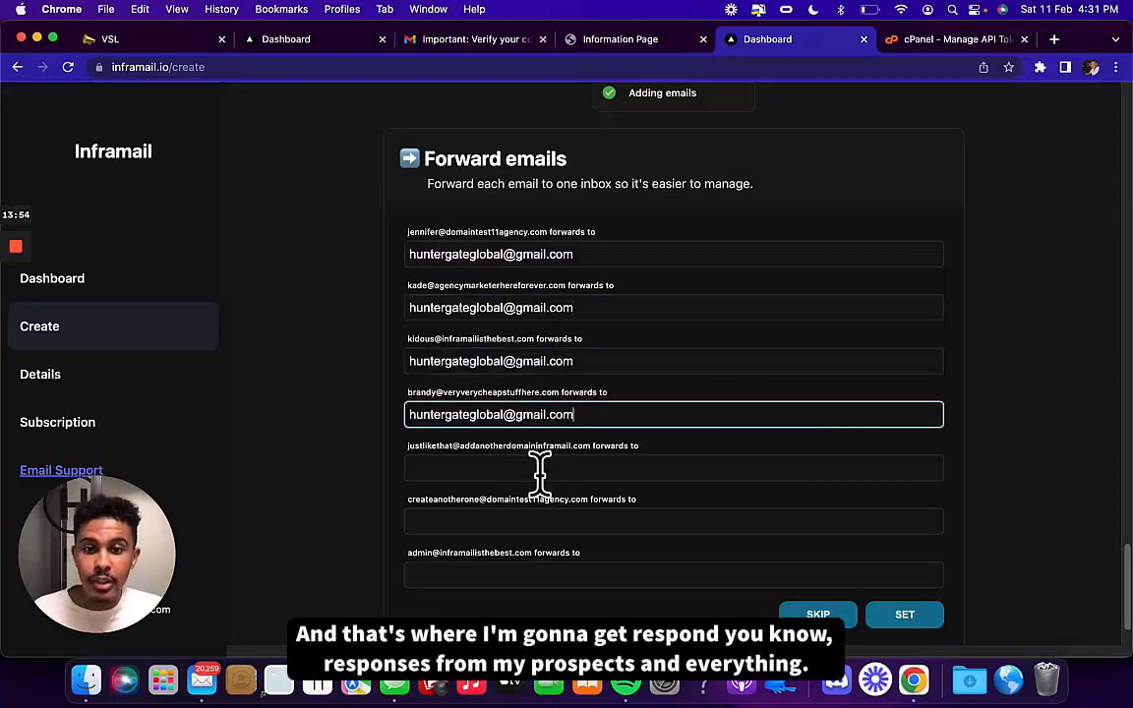
pyautogui.click(587, 470)
pyautogui.press('super+v')
pyautogui.click(551, 524)
pyautogui.press('super+v')
pyautogui.click(559, 579)
pyautogui.press('super+v')
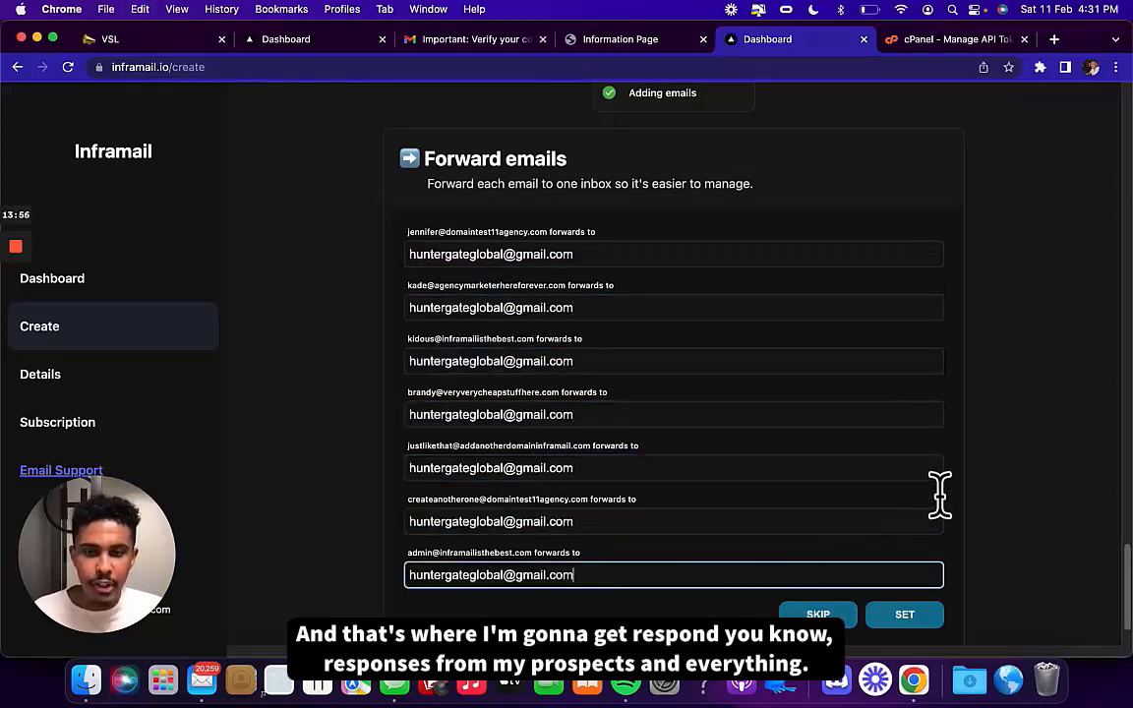
pyautogui.scroll(-2, 939, 496)
pyautogui.click(923, 526)
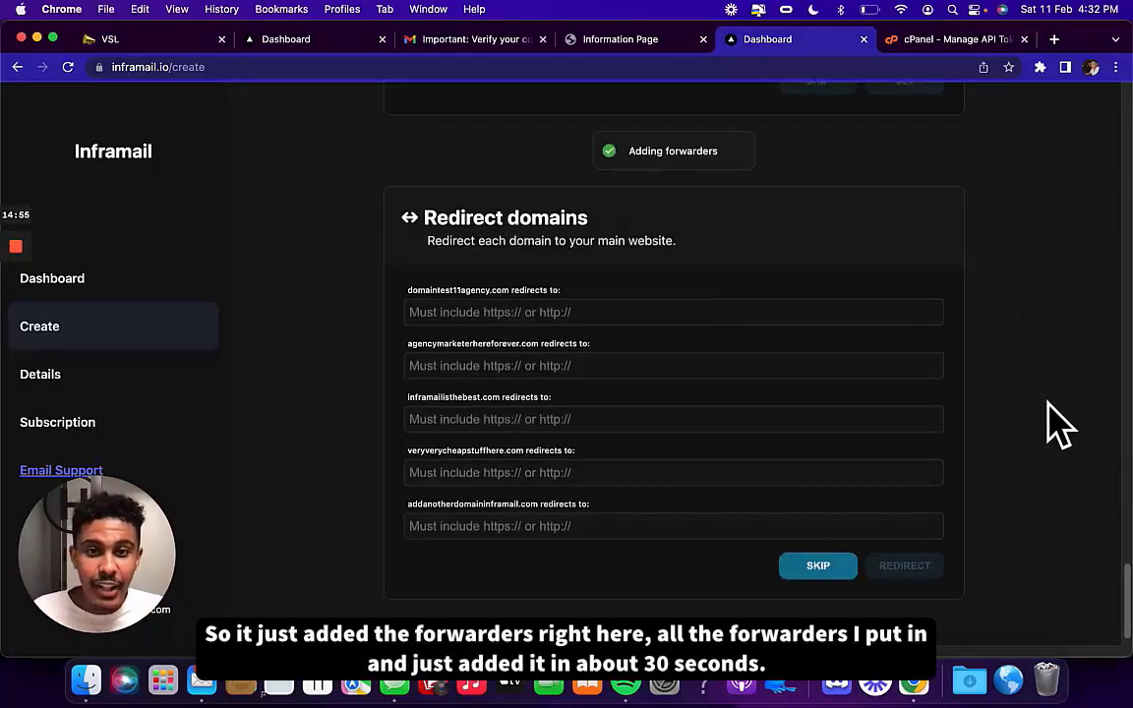
pyautogui.scroll(5, 1058, 425)
pyautogui.scroll(-2, 907, 450)
pyautogui.scroll(-5, 898, 429)
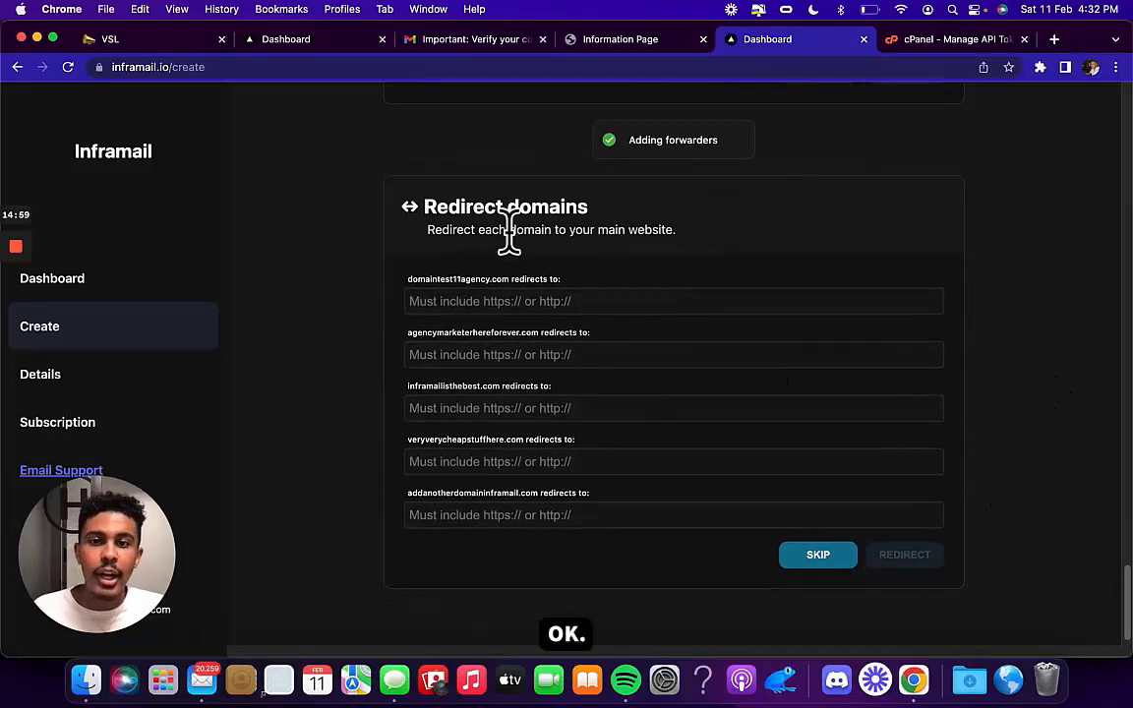
pyautogui.moveTo(421, 208); pyautogui.dragTo(610, 228)
pyautogui.moveTo(424, 230); pyautogui.dragTo(656, 245)
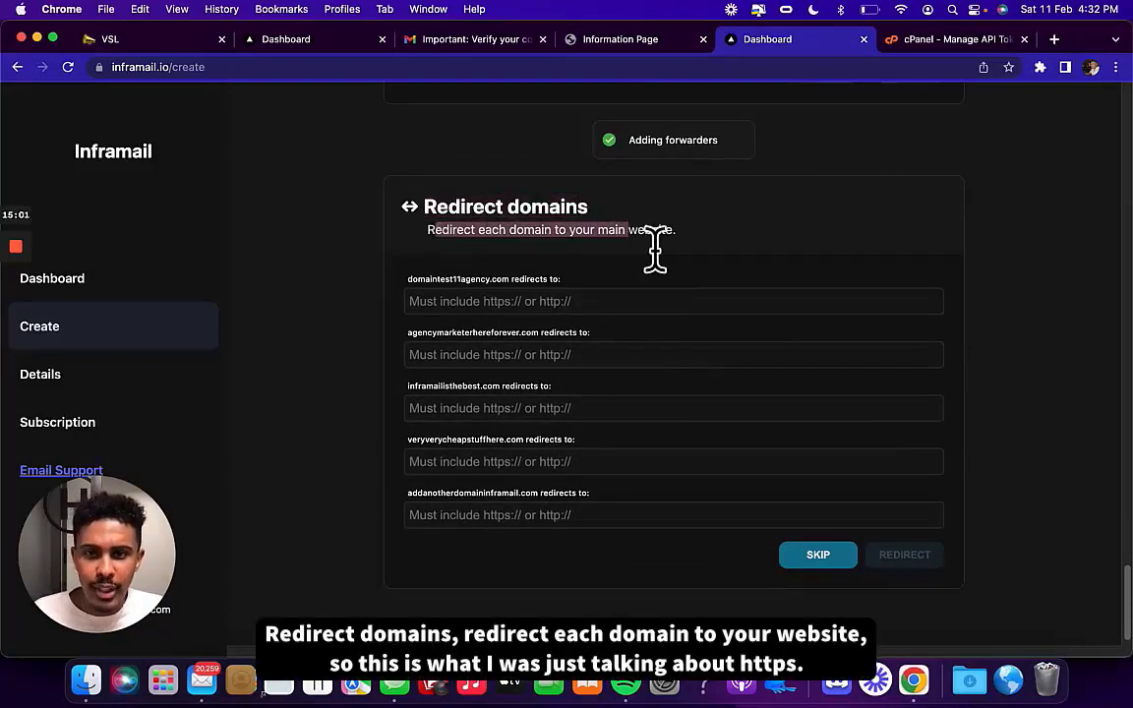
pyautogui.click(549, 303)
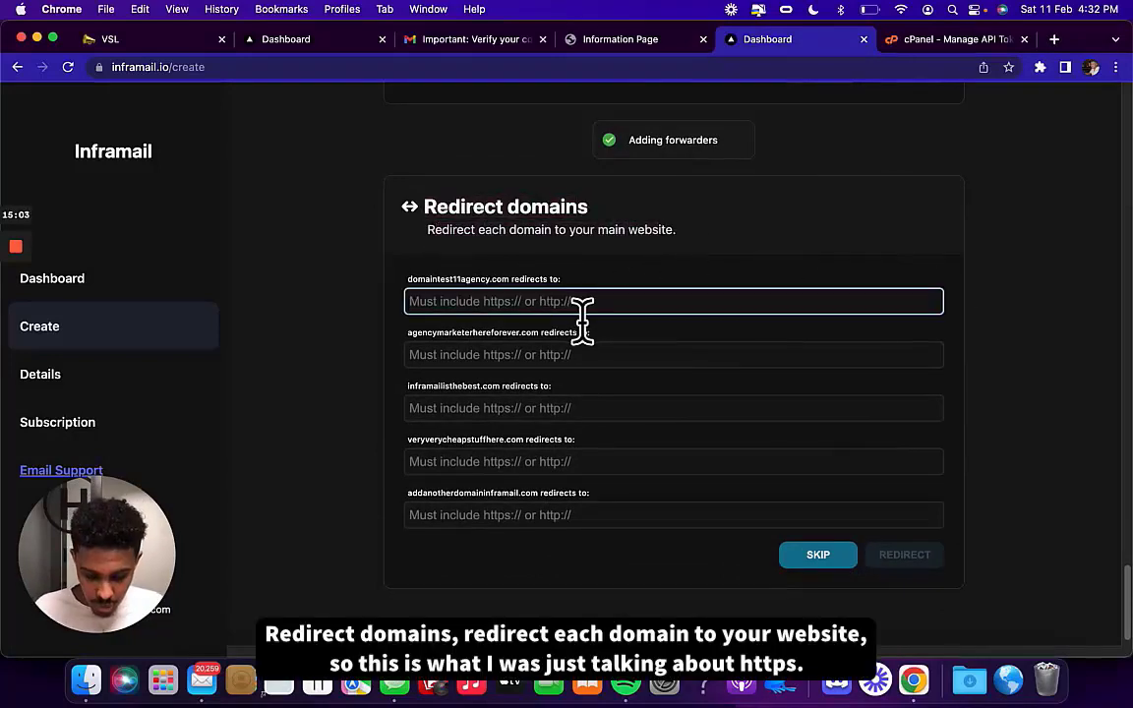
pyautogui.write('https:')
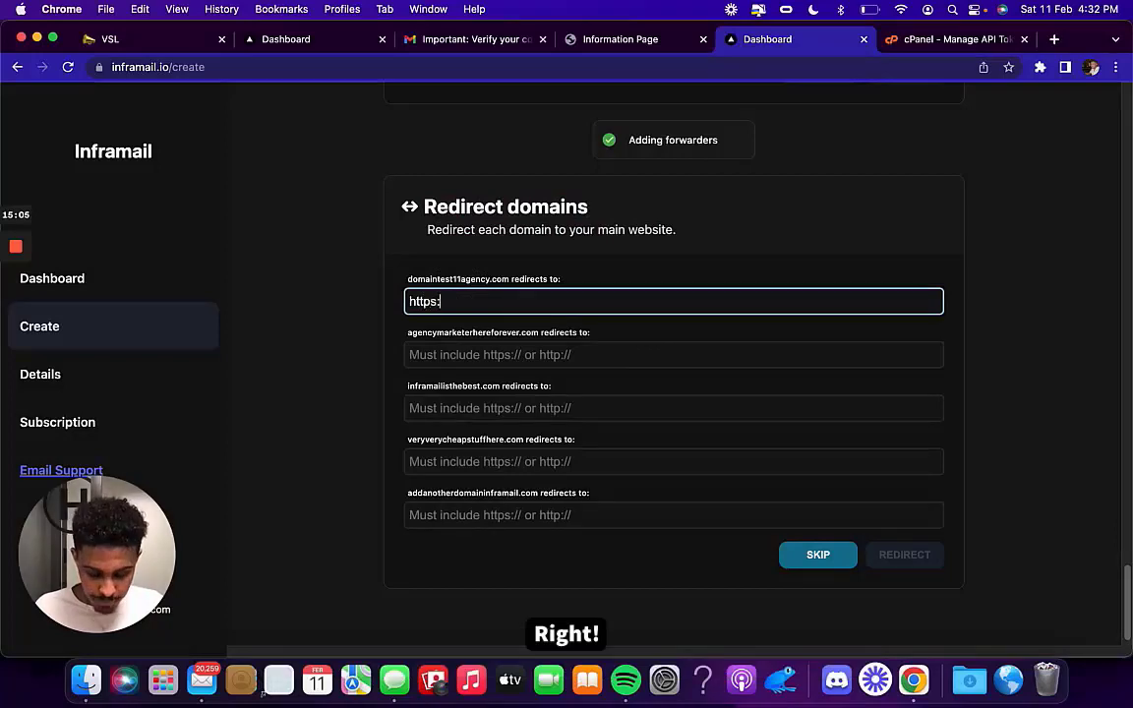
pyautogui.write('//huntergatesolar.io')
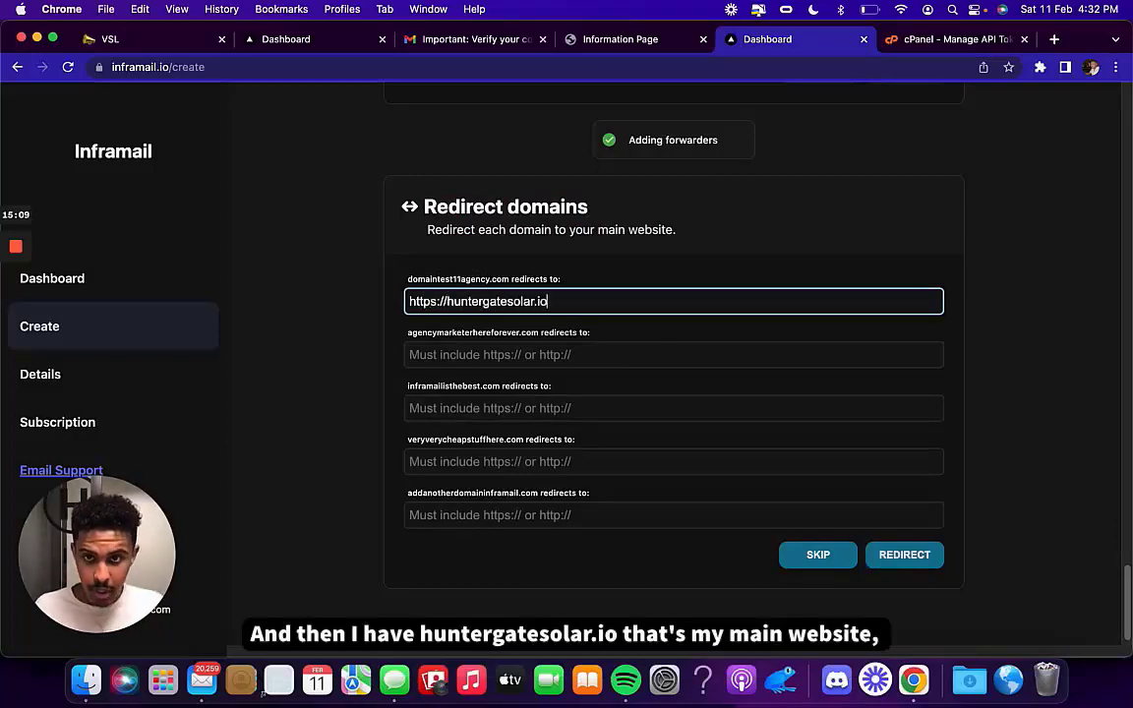
pyautogui.tripleClick(544, 307)
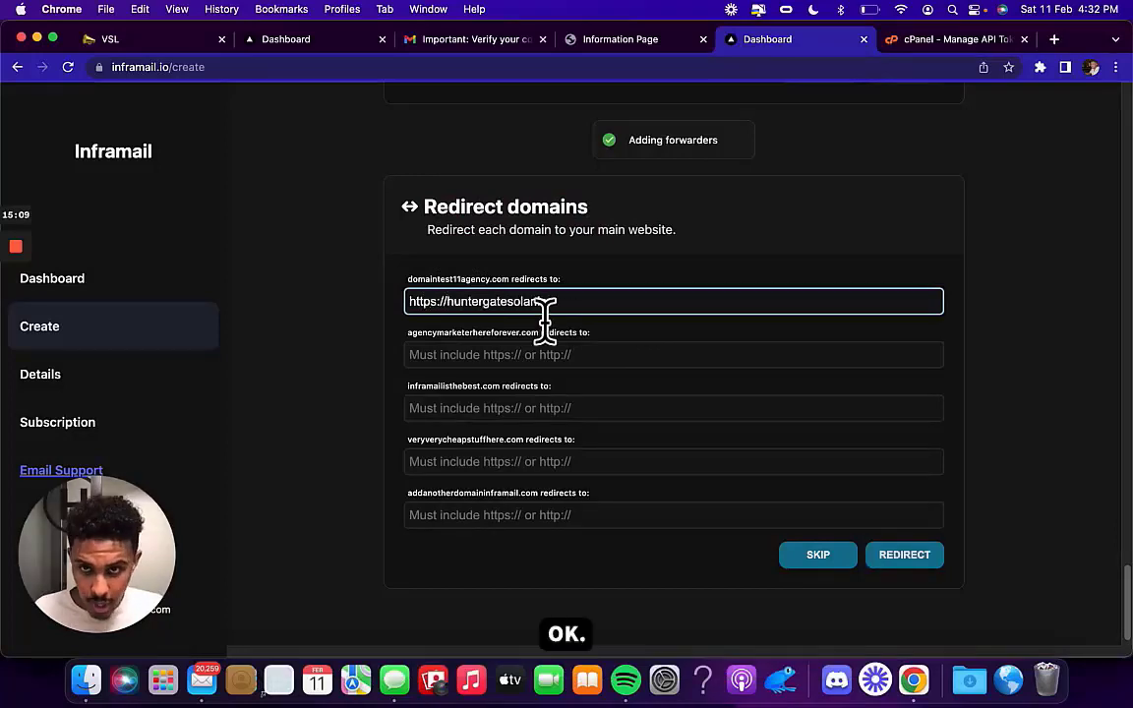
pyautogui.press('super+c')
# - Apply the same redirect URL to the other four domains and redirect all five
pyautogui.click(533, 356)
pyautogui.press('super+v')
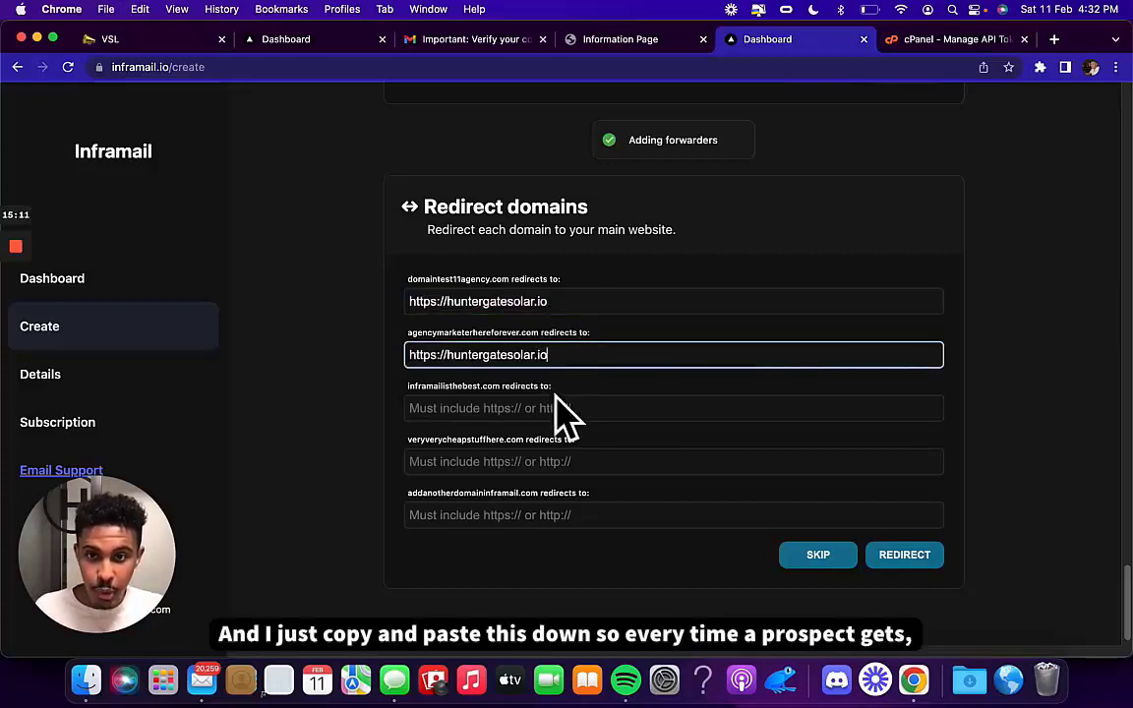
pyautogui.click(570, 409)
pyautogui.press('super+v')
pyautogui.click(544, 463)
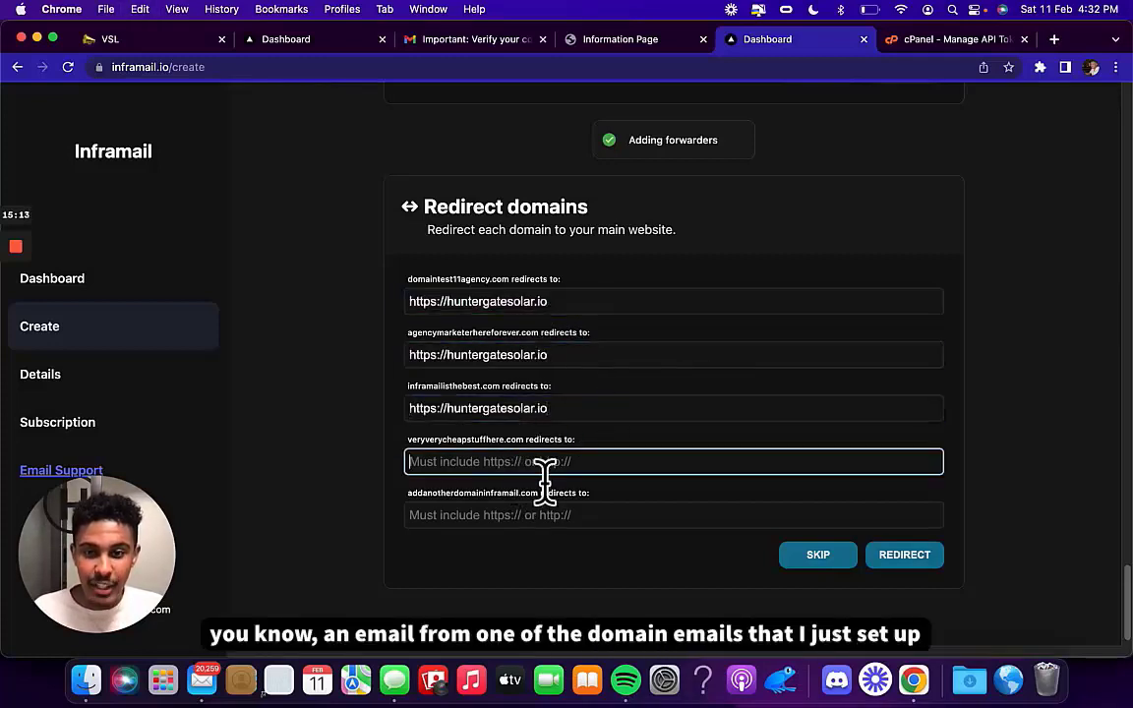
pyautogui.press('super+v')
pyautogui.click(695, 514)
pyautogui.press('super+v')
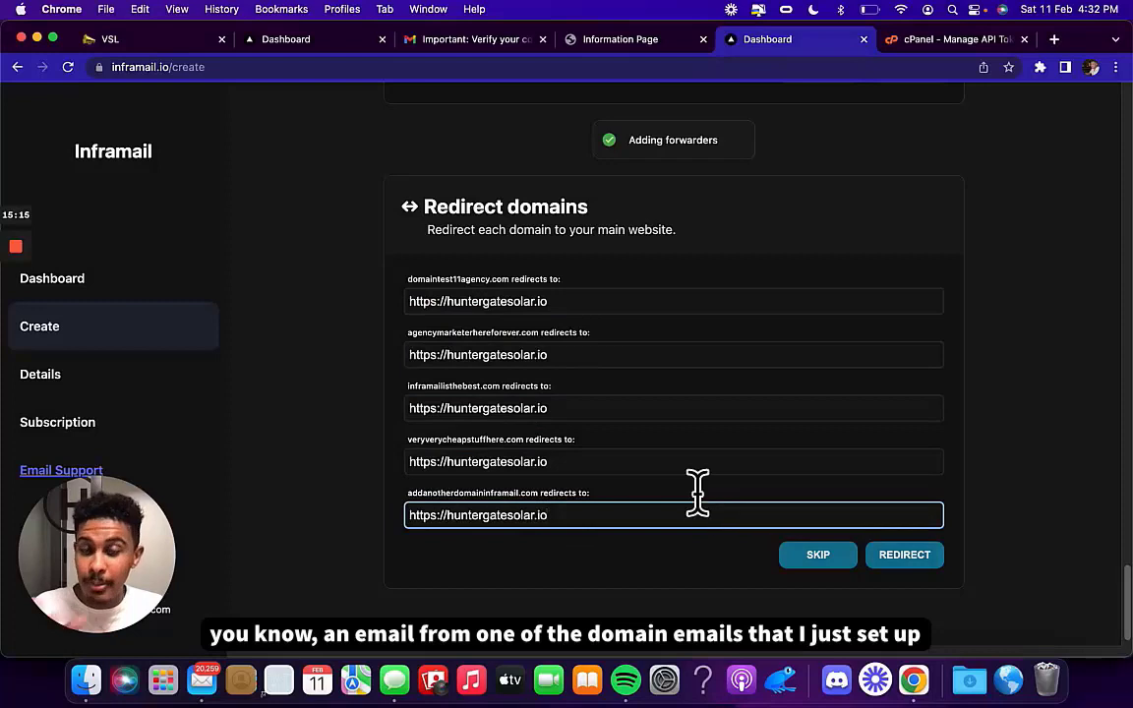
pyautogui.click(880, 557)
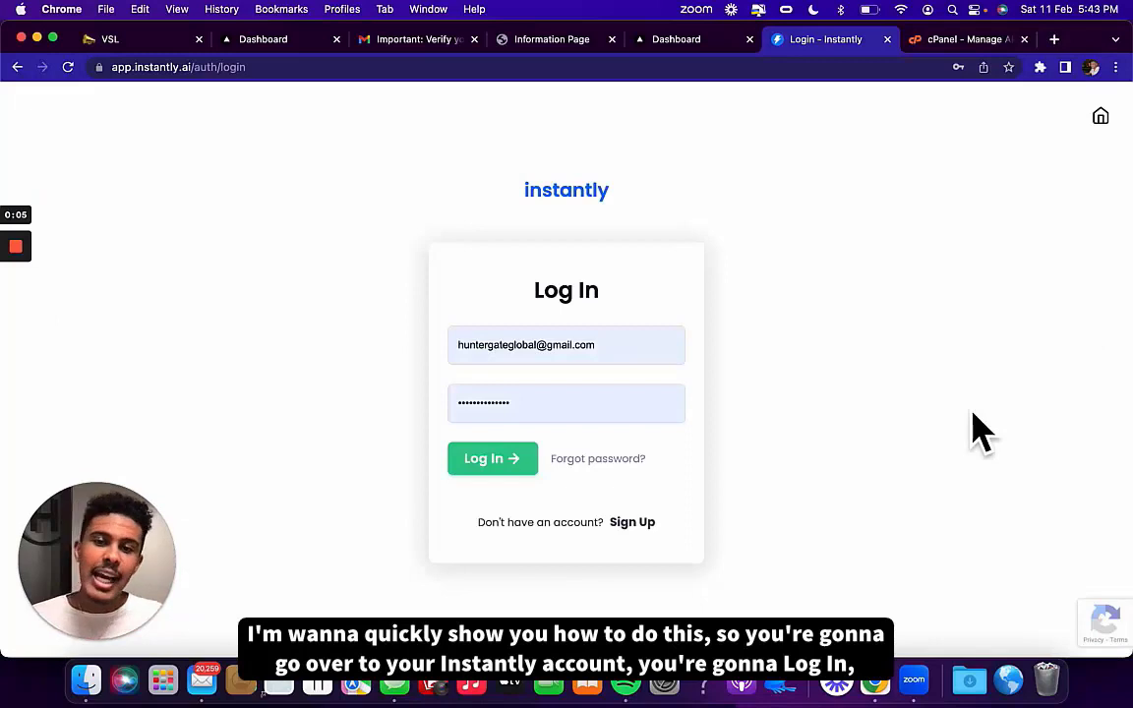
# - Log in to Instantly and choose Add New under Email Accounts
pyautogui.press('Return')
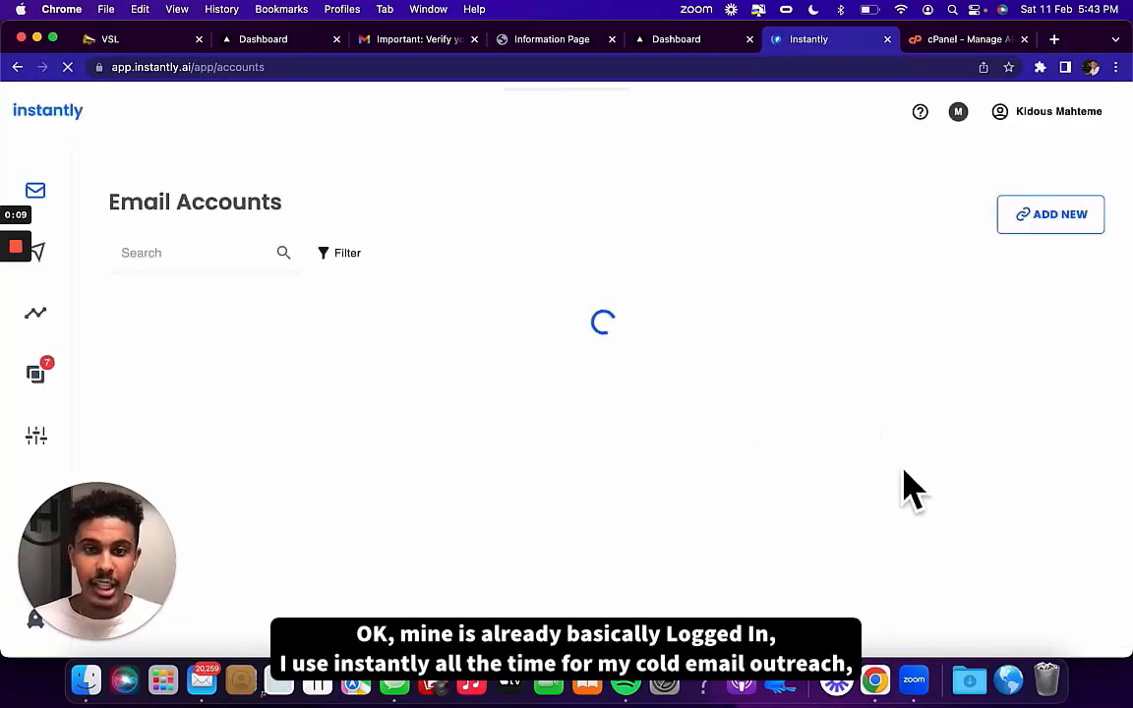
pyautogui.click(1065, 236)
pyautogui.click(688, 39)
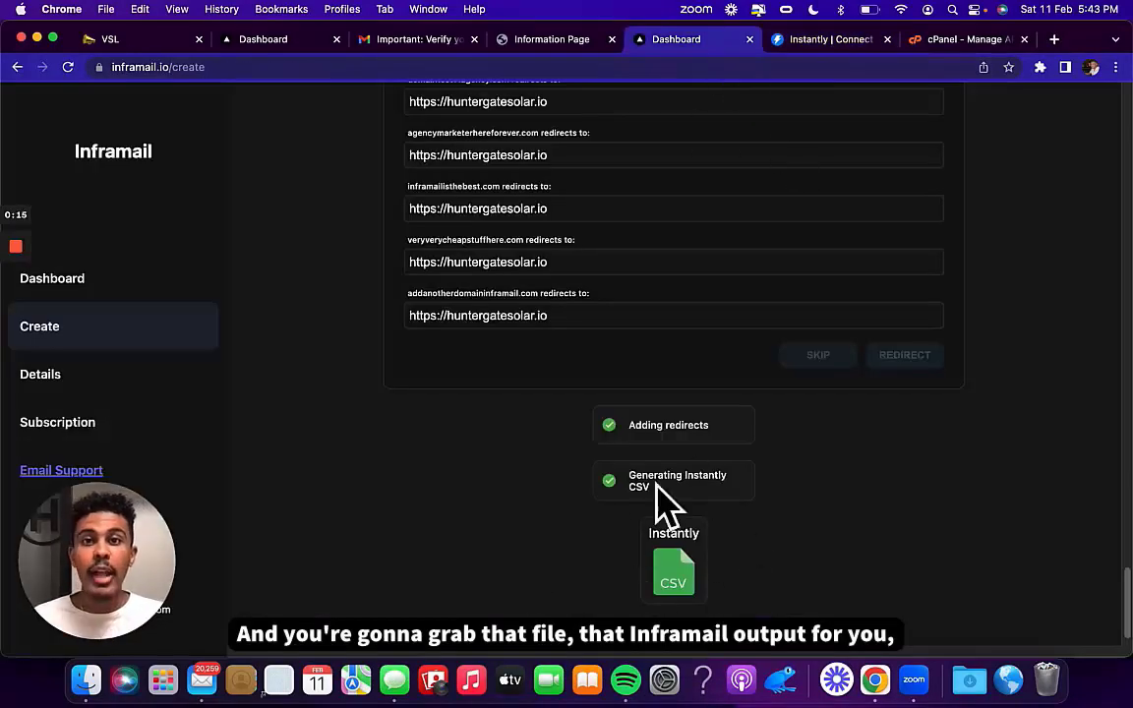
# - Download instantly-bulk-import (1).csv and move it to the Desktop, replacing the existing copy
pyautogui.click(706, 587)
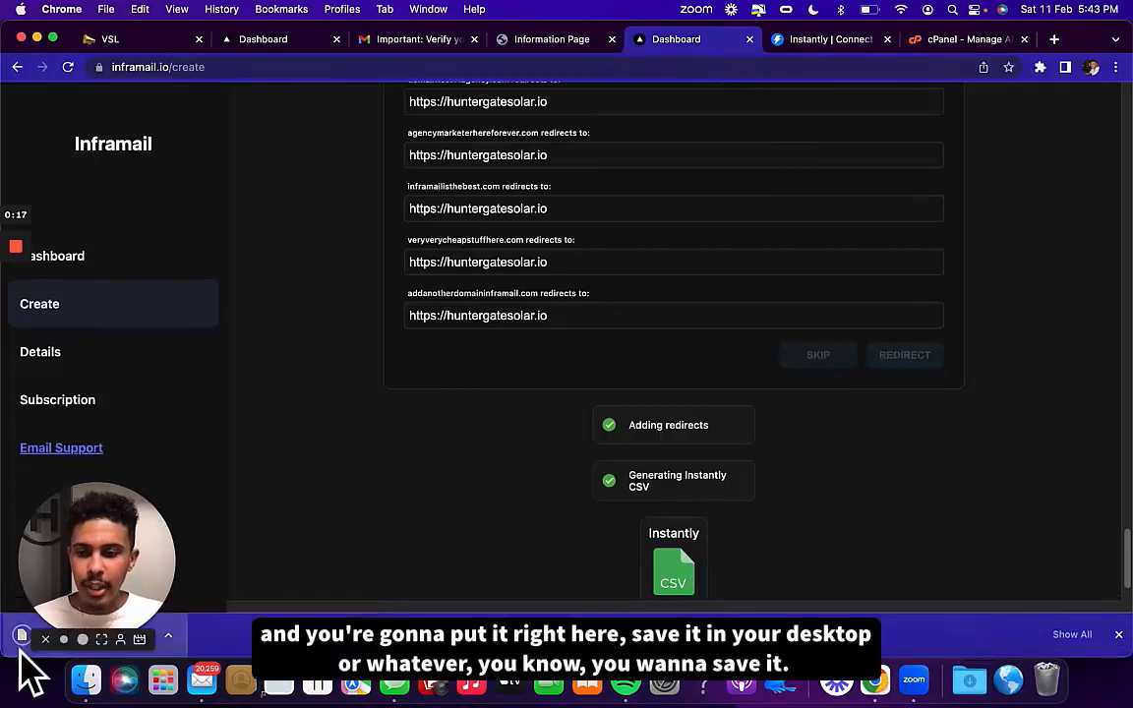
pyautogui.moveTo(22, 651); pyautogui.dragTo(106, 678)
pyautogui.click(622, 215)
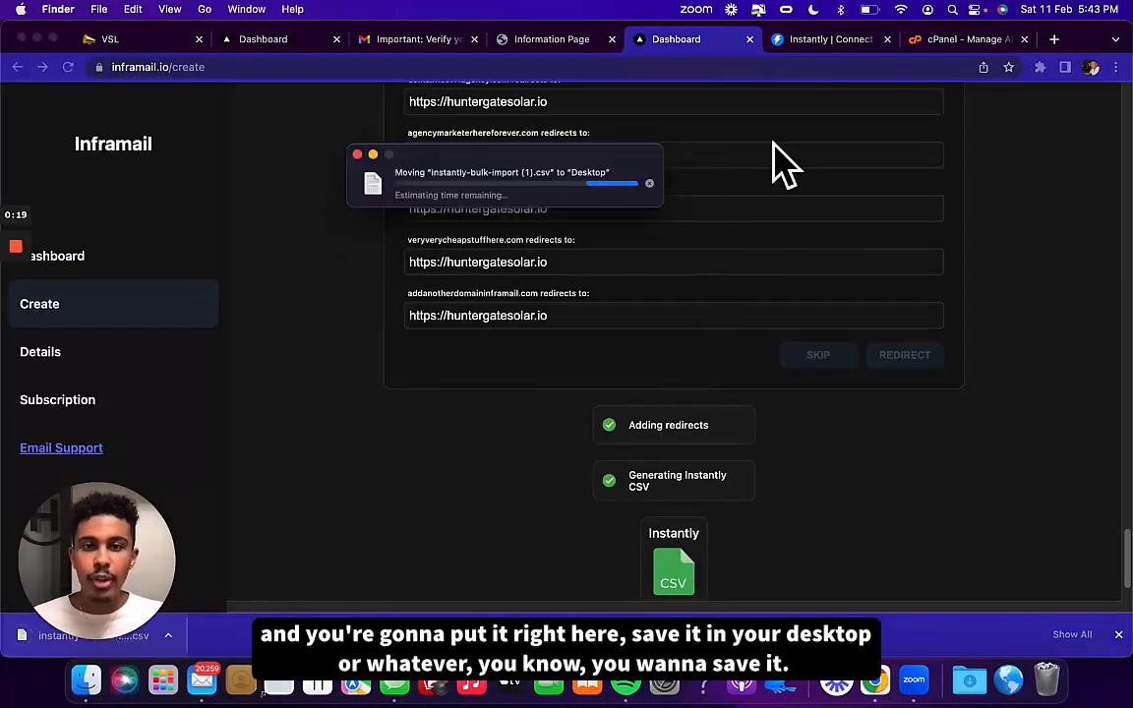
pyautogui.click(822, 42)
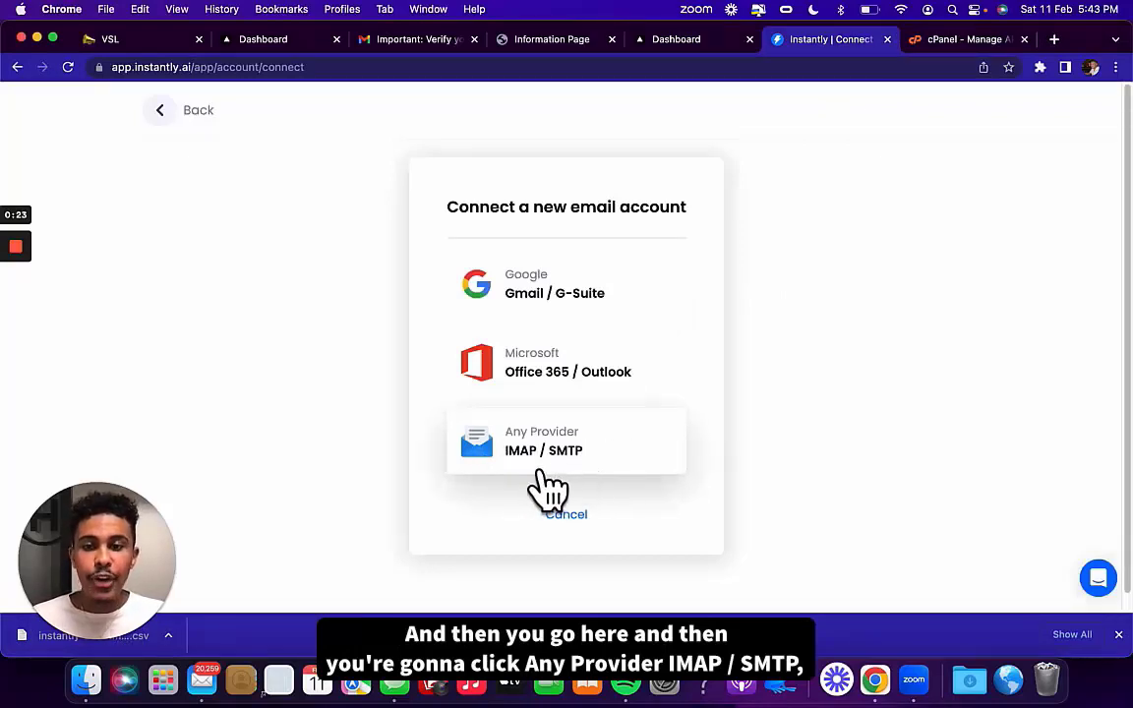
# - Start an IMAP/SMTP bulk import and upload instantly-bulk-import.csv from the Desktop
pyautogui.click(577, 466)
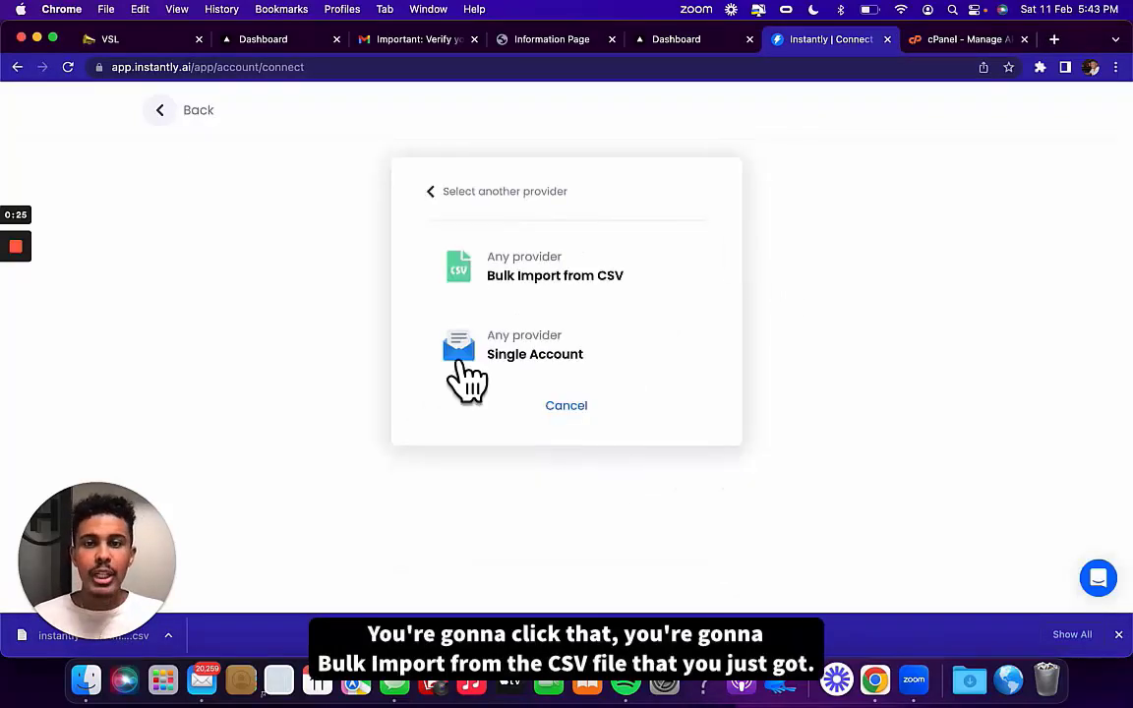
pyautogui.click(590, 280)
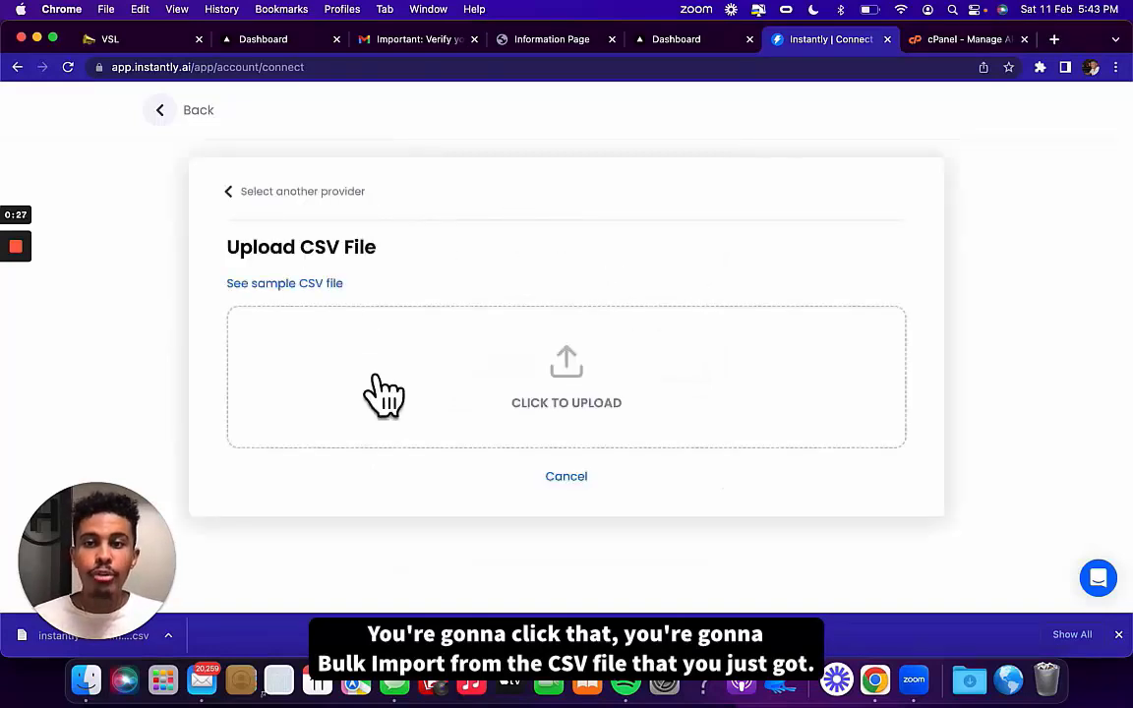
pyautogui.click(814, 413)
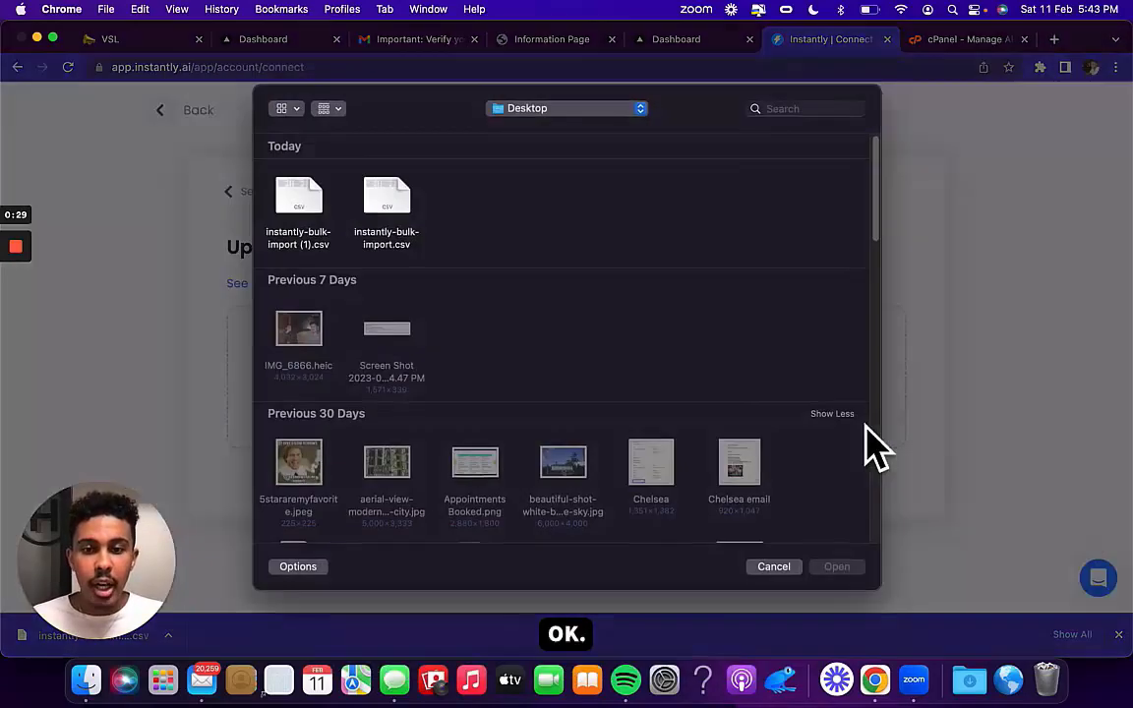
pyautogui.click(384, 202)
pyautogui.click(837, 568)
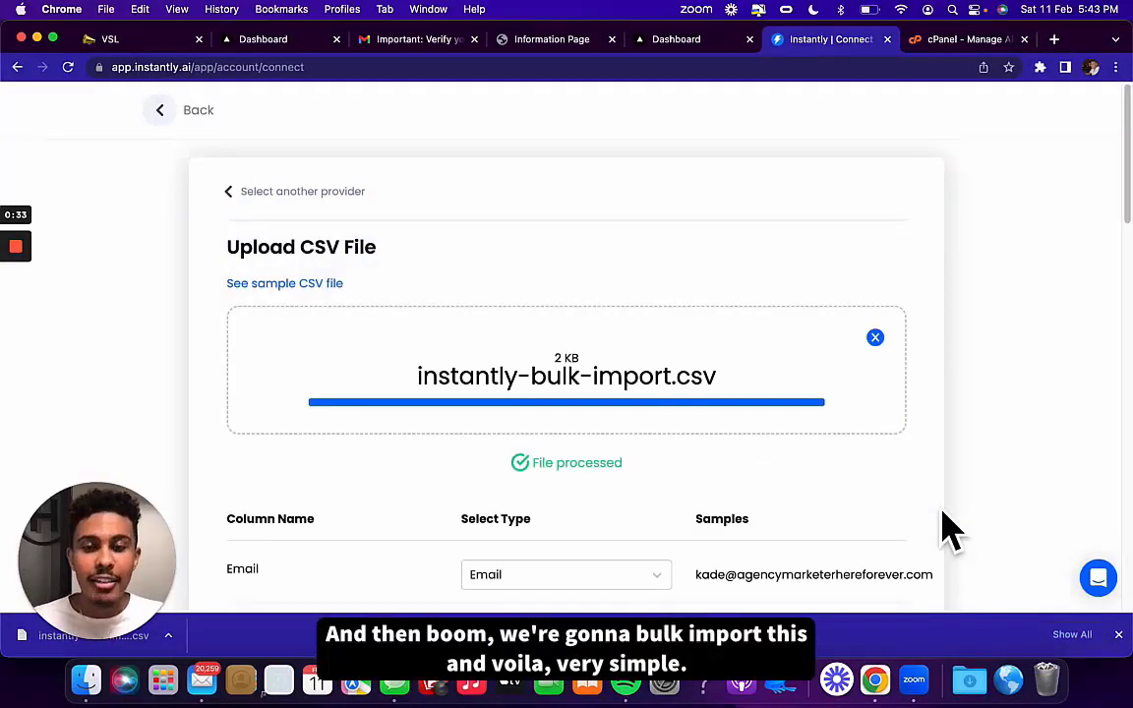
# - Upload all imported accounts so the seven Inframail mailboxes connect
pyautogui.scroll(-15, 1014, 469)
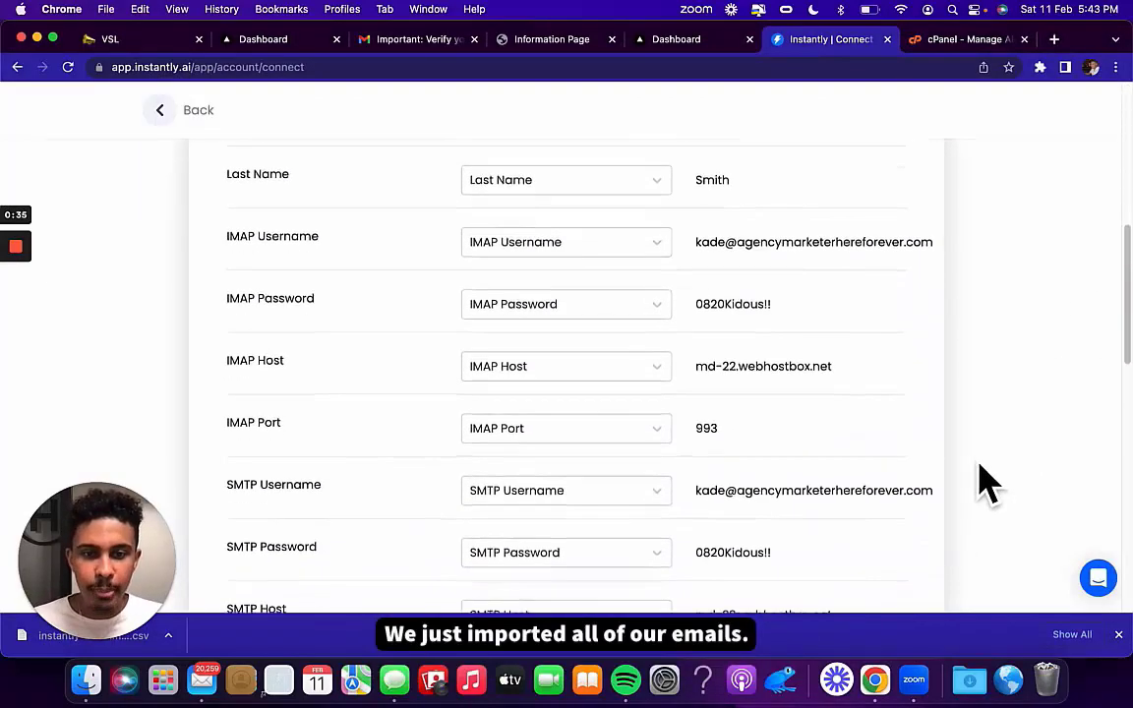
pyautogui.click(619, 442)
pyautogui.scroll(-5, 1023, 413)
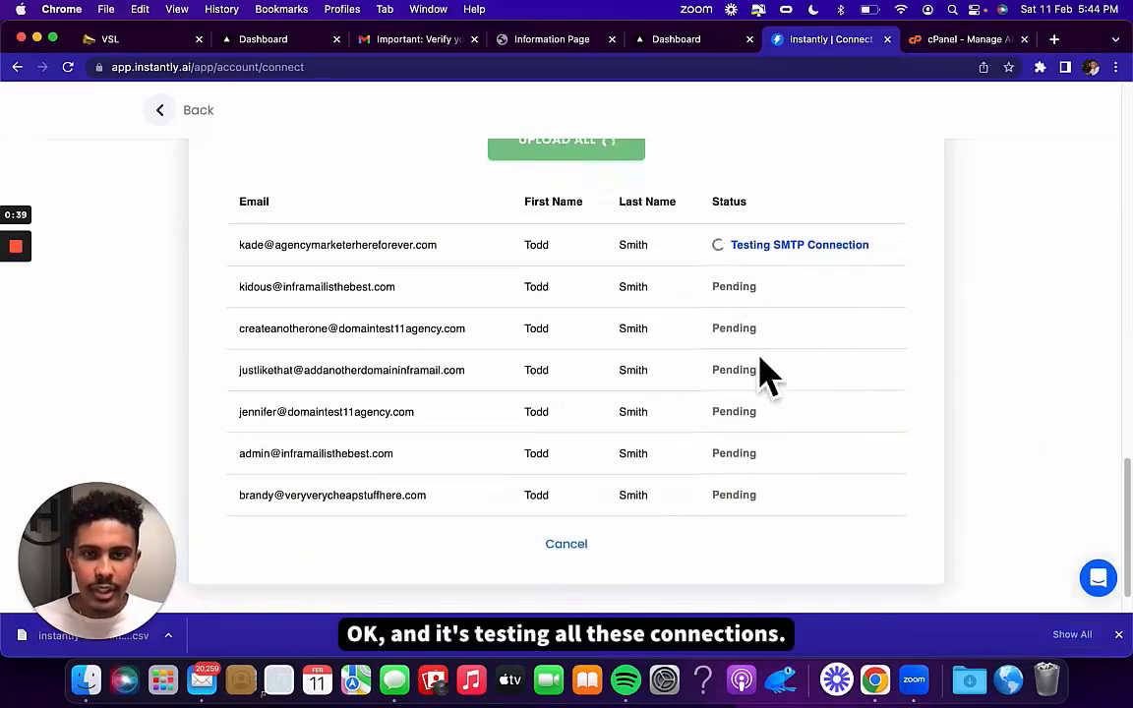
pyautogui.doubleClick(315, 245)
pyautogui.moveTo(305, 286); pyautogui.dragTo(391, 497)
pyautogui.click(412, 420)
pyautogui.tripleClick(391, 496)
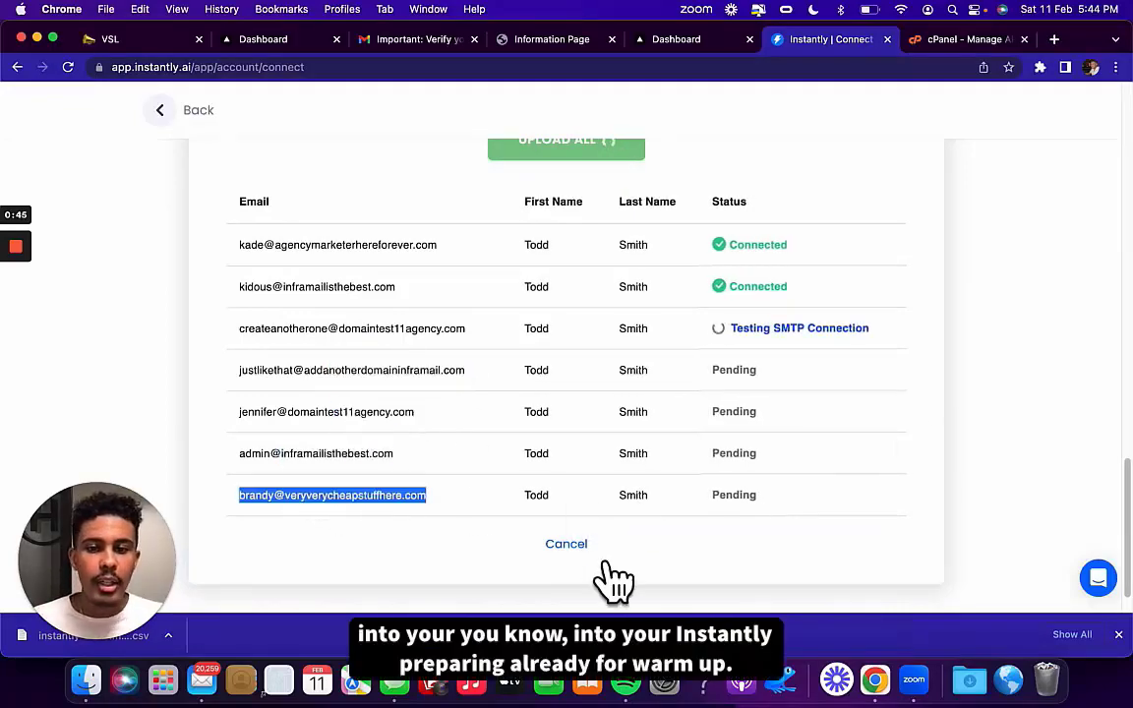
# - Review the connected mailboxes, then go back to the provider choice and the Email Accounts list
pyautogui.scroll(1, 1050, 443)
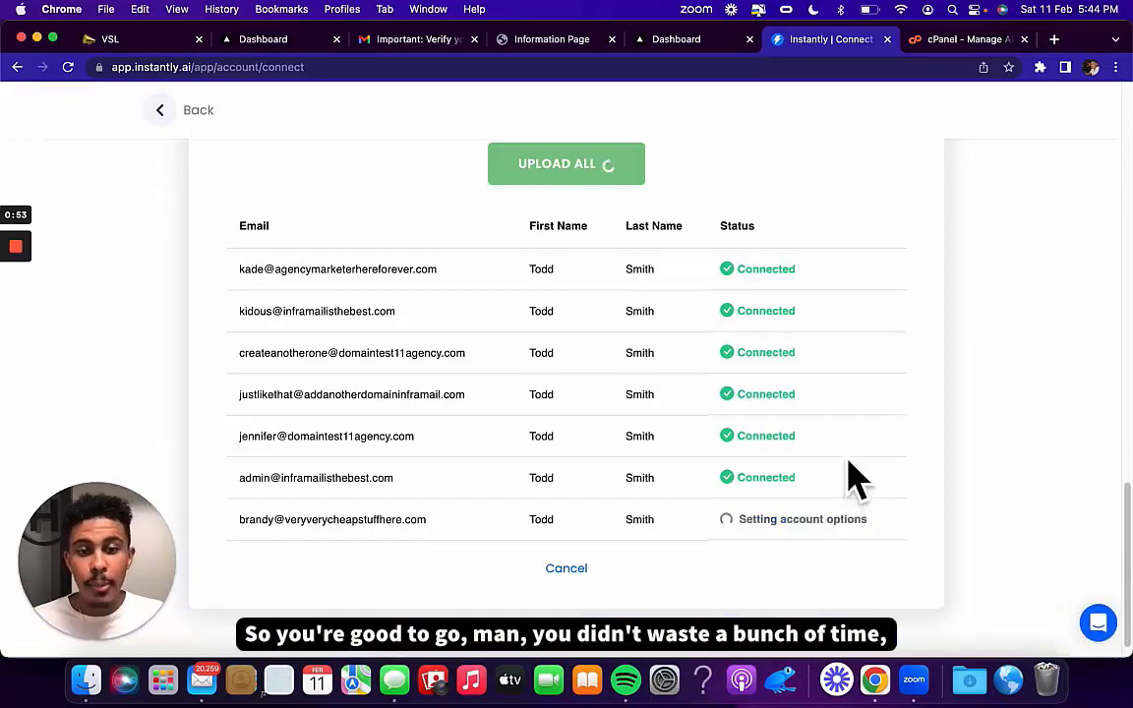
pyautogui.scroll(5, 758, 388)
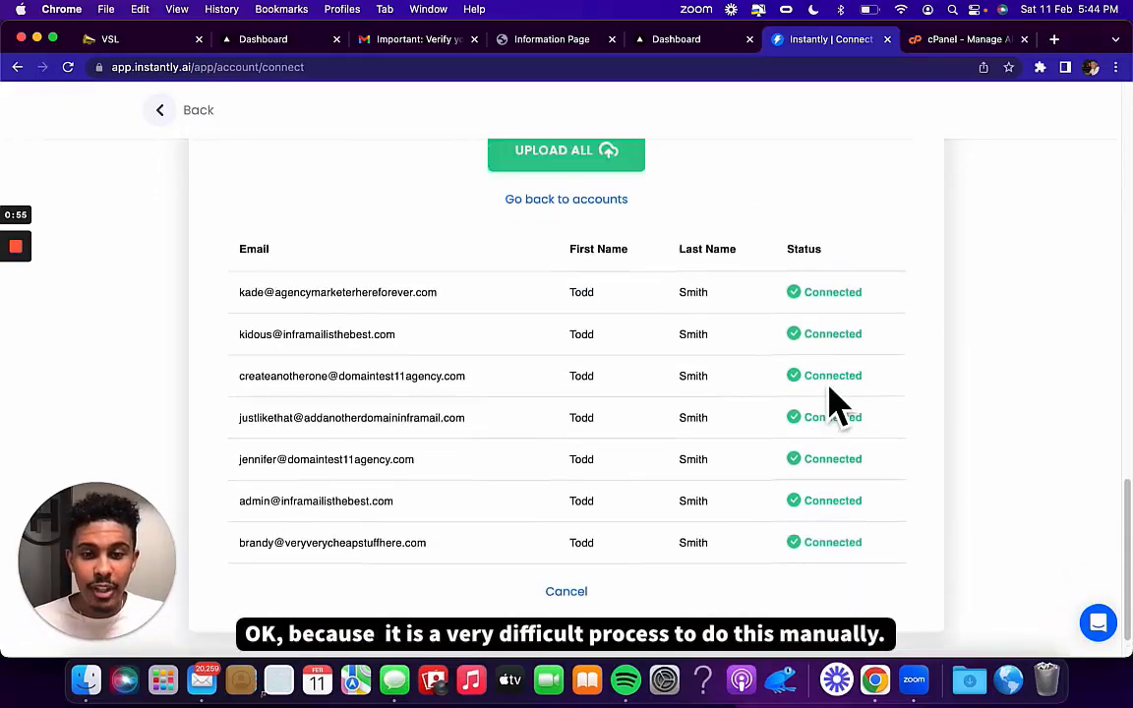
pyautogui.scroll(10, 850, 387)
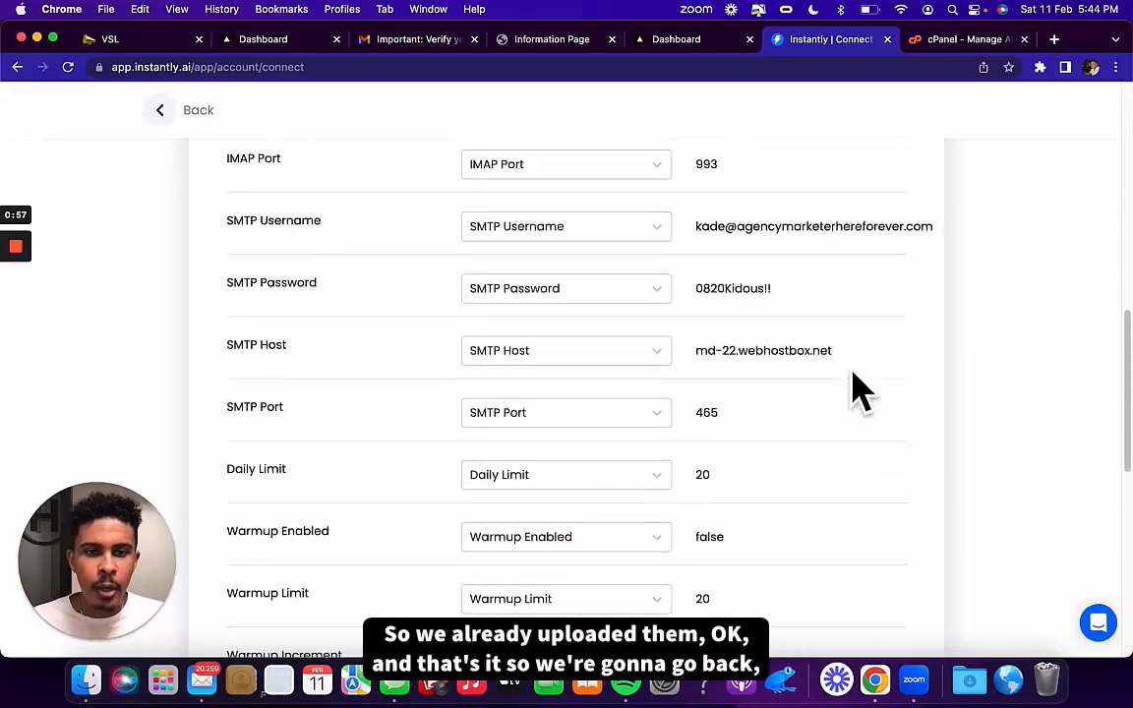
pyautogui.scroll(-15, 875, 398)
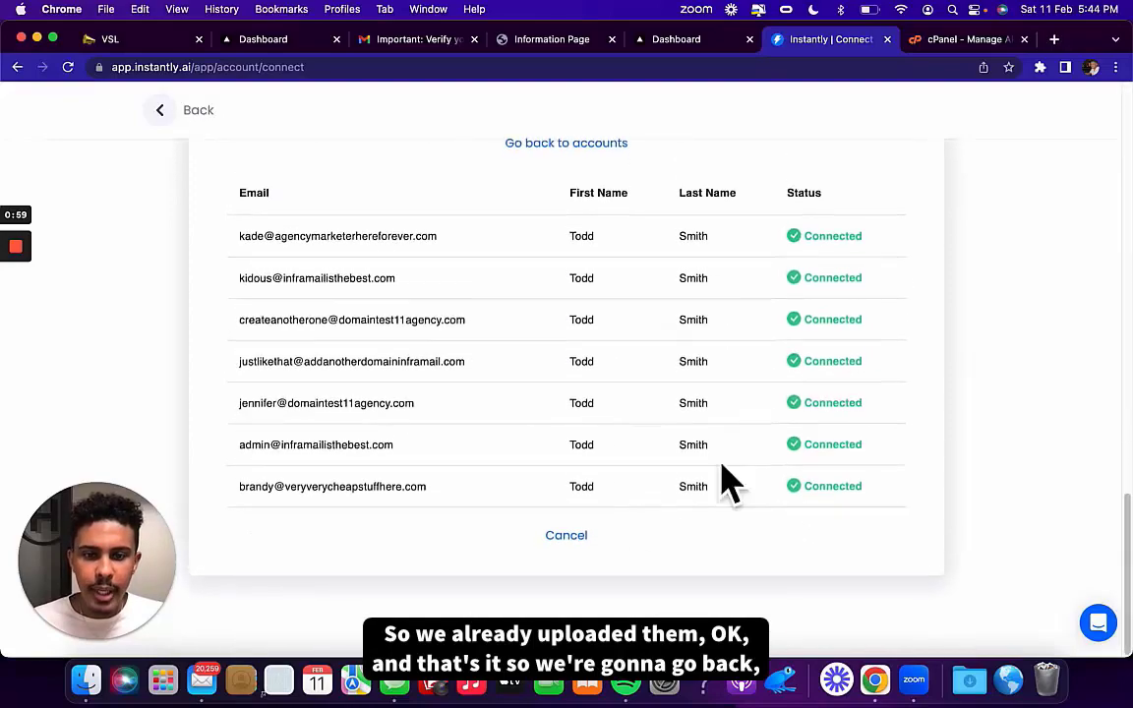
pyautogui.scroll(15, 678, 435)
pyautogui.click(266, 214)
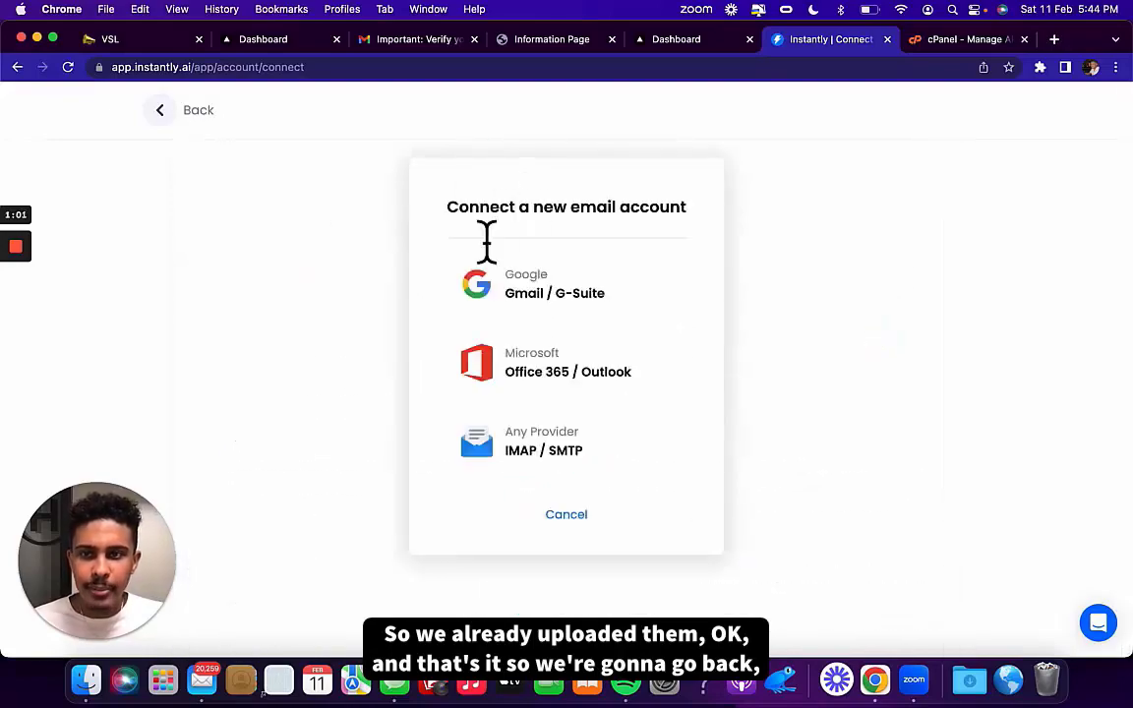
pyautogui.click(192, 111)
# - Close the open account's warmup panel in the Email Accounts list
pyautogui.scroll(-3, 492, 295)
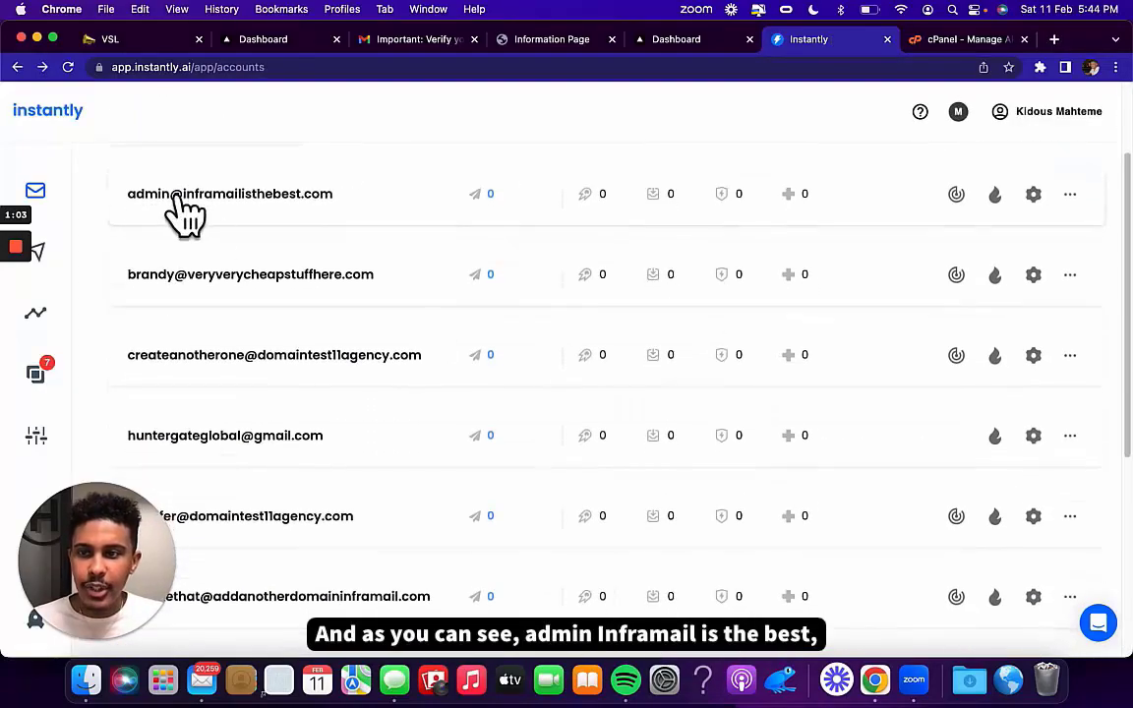
pyautogui.moveTo(161, 210); pyautogui.dragTo(384, 238)
pyautogui.scroll(-2, 274, 324)
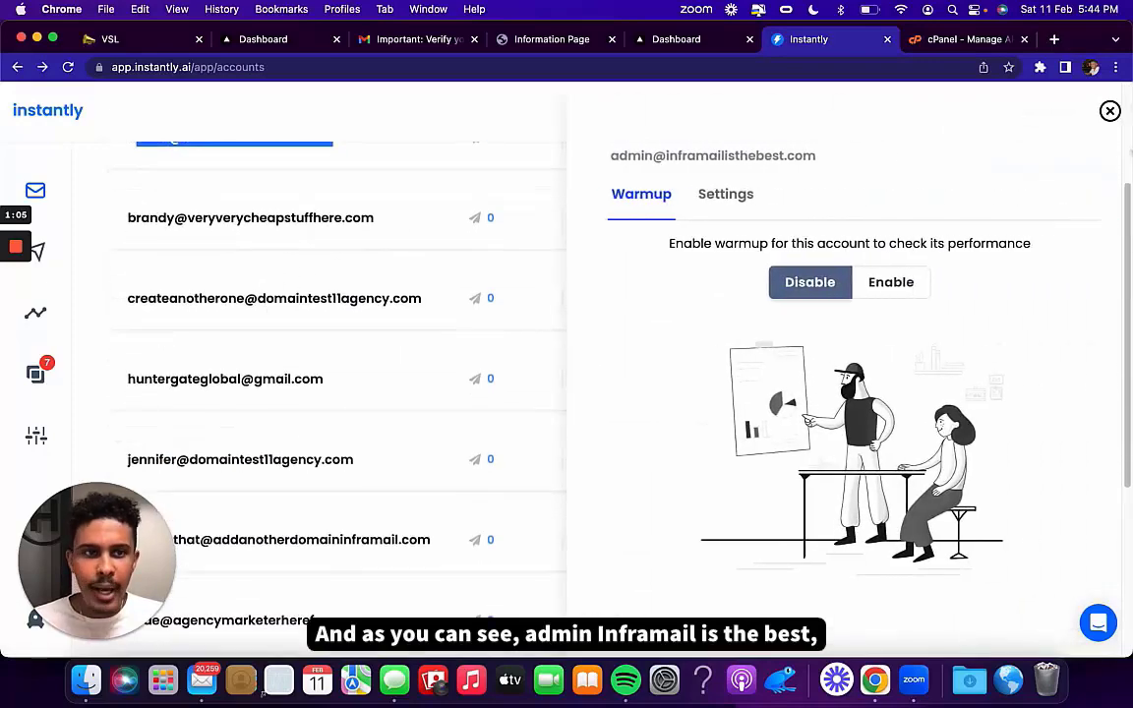
pyautogui.click(311, 266)
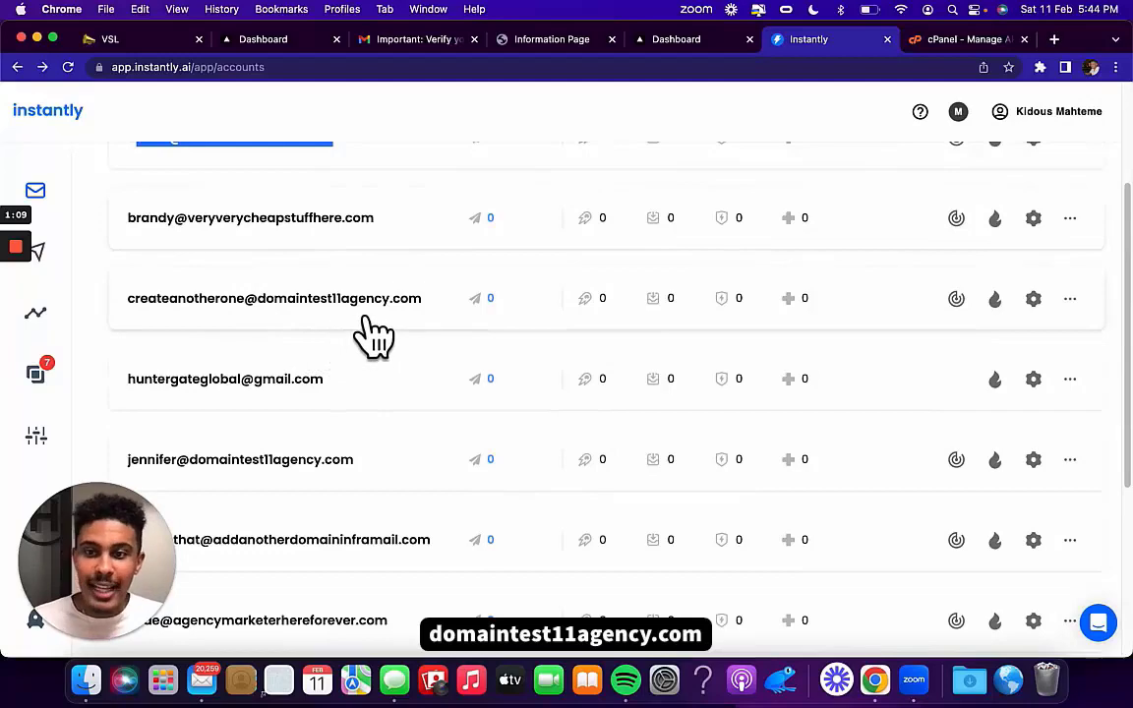
# - Enable warmup on the domaintest11agency.com, createanotherone, veryverycheapstuffhere.com and inframailisthebest.com admin mailboxes
pyautogui.scroll(-2, 413, 448)
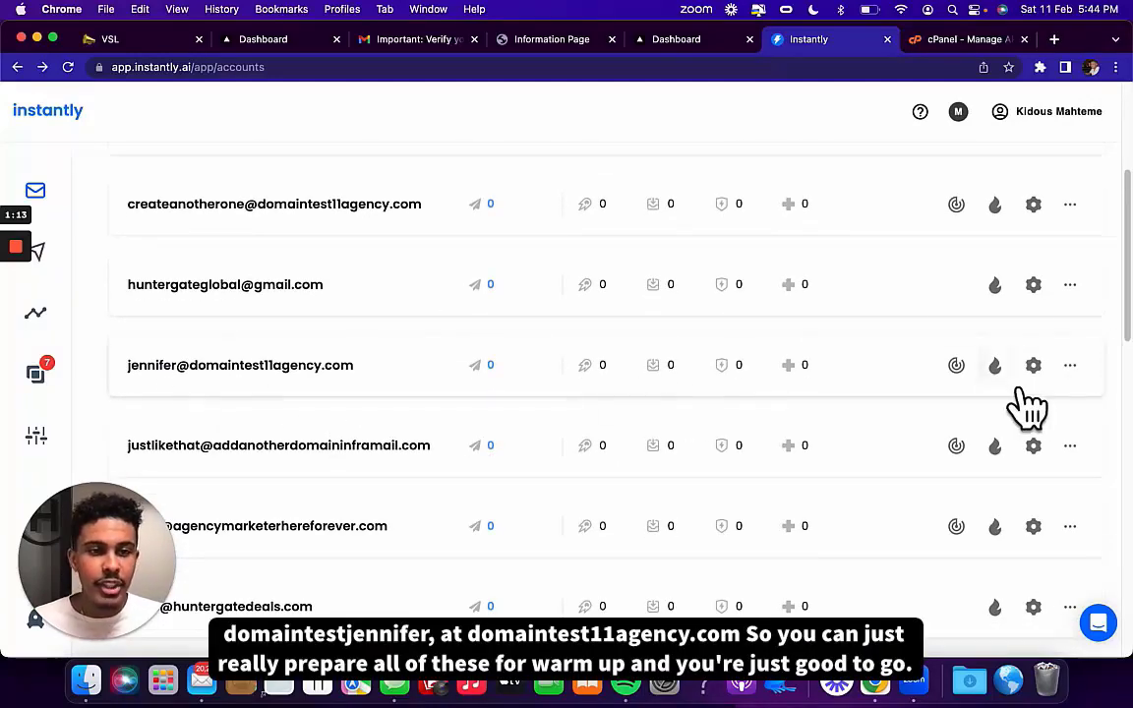
pyautogui.click(995, 365)
pyautogui.scroll(2, 1028, 394)
pyautogui.click(994, 361)
pyautogui.click(995, 280)
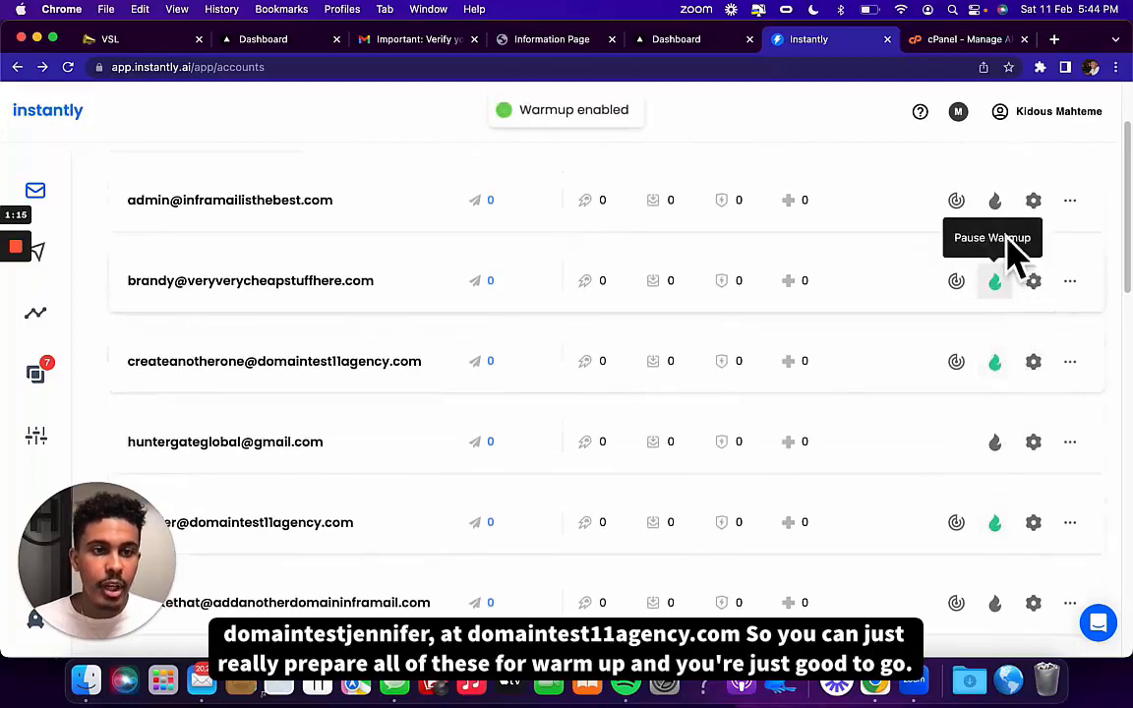
pyautogui.click(995, 199)
pyautogui.scroll(2, 1028, 310)
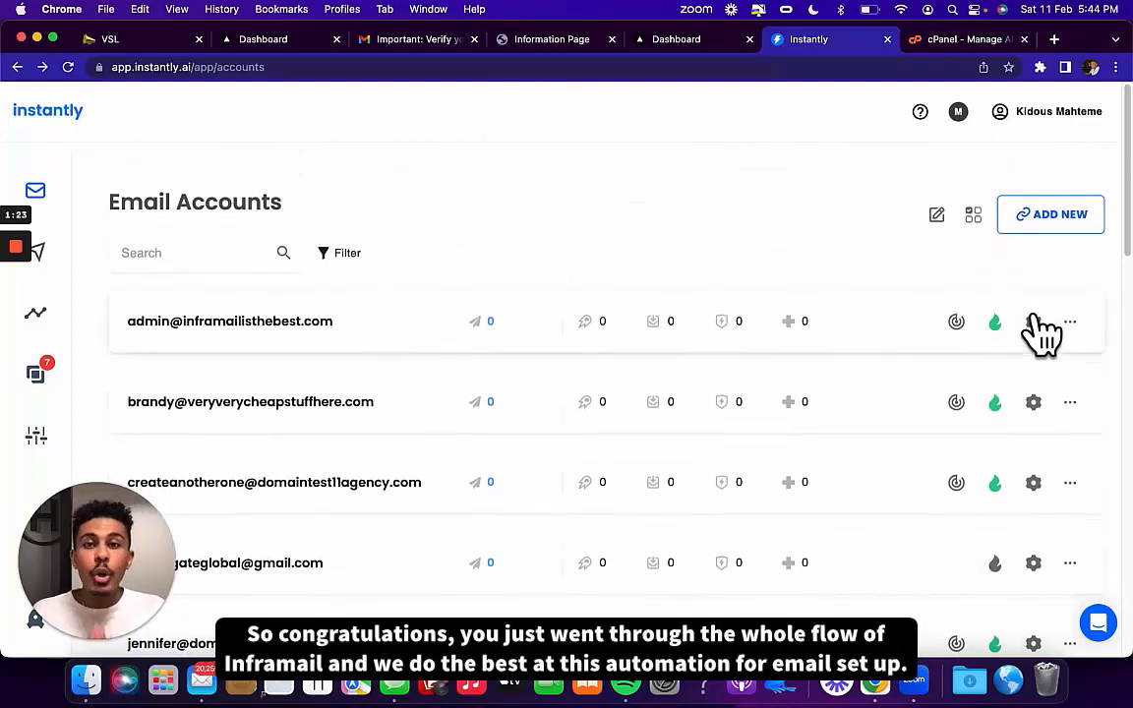